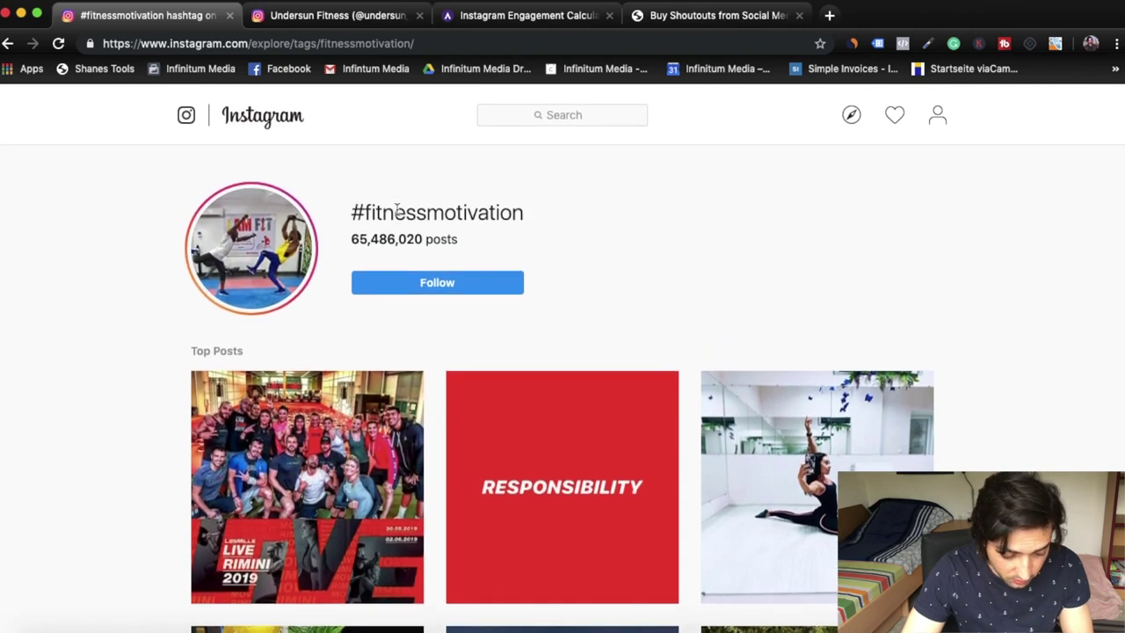
Open the profile of the author of the red "RESPONSIBILITY" top post in a new browser tab and close the post.
{"action": "scroll", "coordinate": [376, 255], "scroll_direction": "down", "scroll_amount": 3}
{"action": "scroll", "coordinate": [264, 321], "scroll_direction": "down", "scroll_amount": 2}
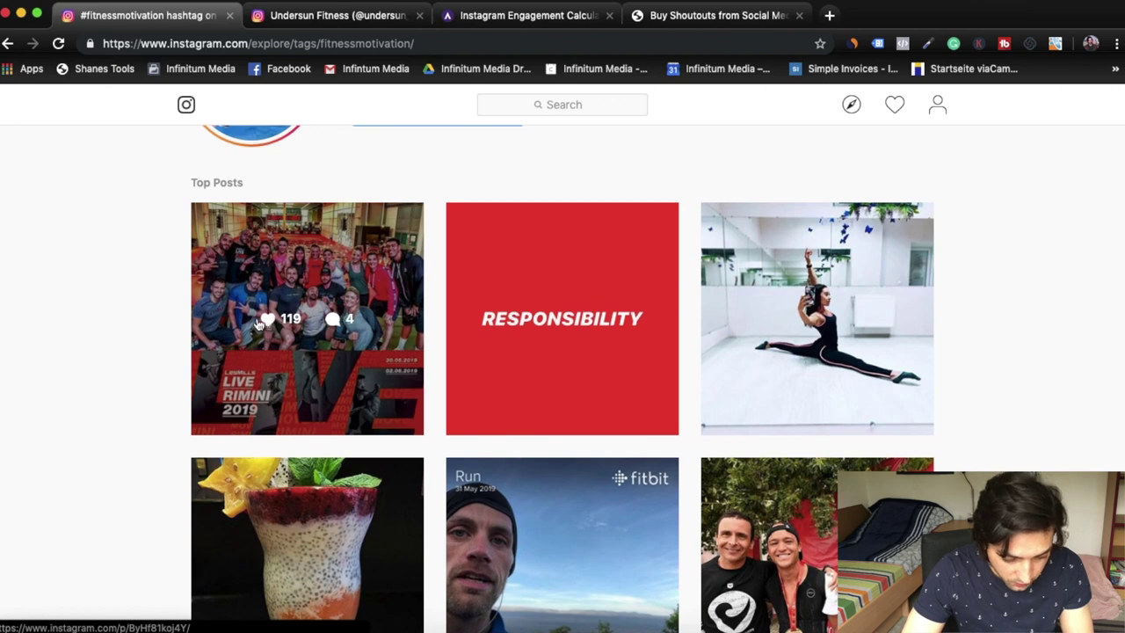
{"action": "mouse_move", "coordinate": [525, 313]}
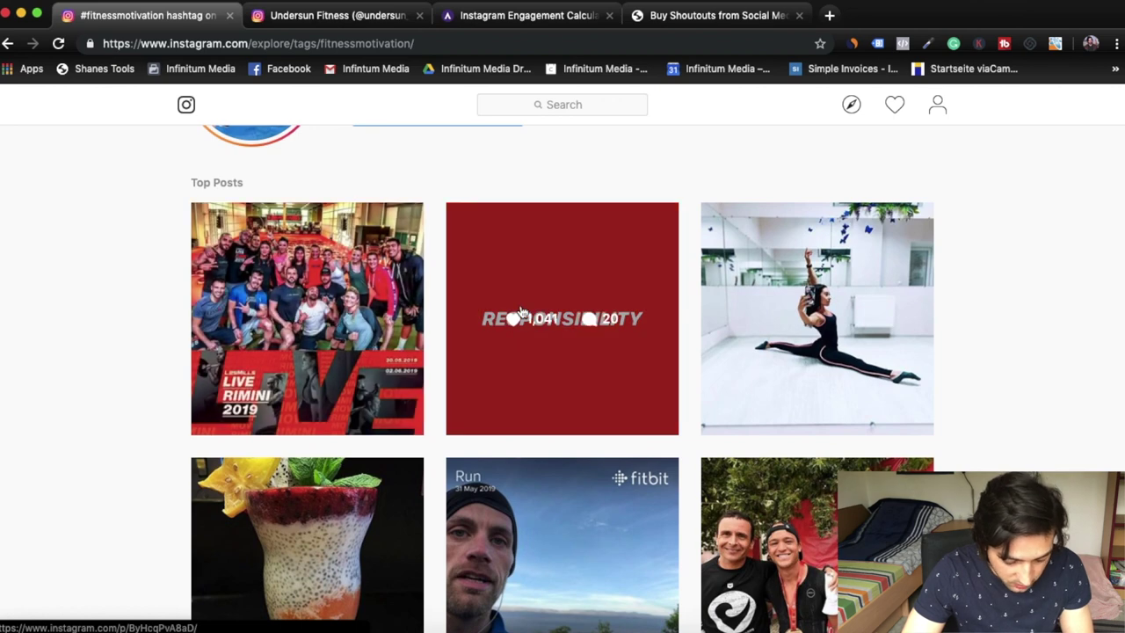
{"action": "left_click", "coordinate": [540, 366]}
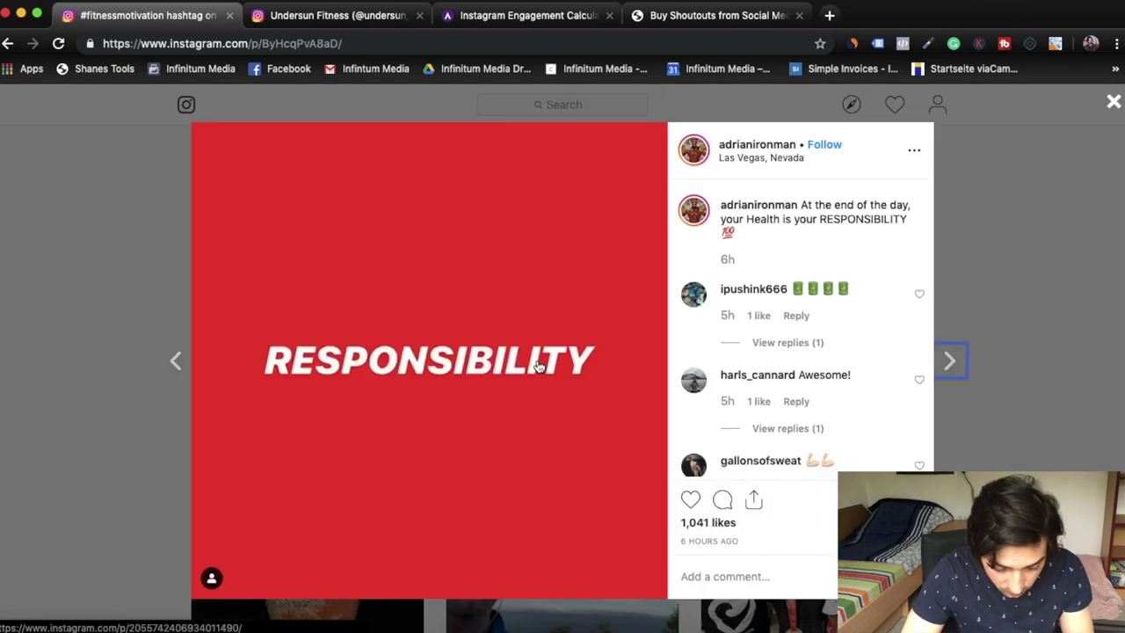
{"action": "left_click", "coordinate": [761, 155], "text": "super"}
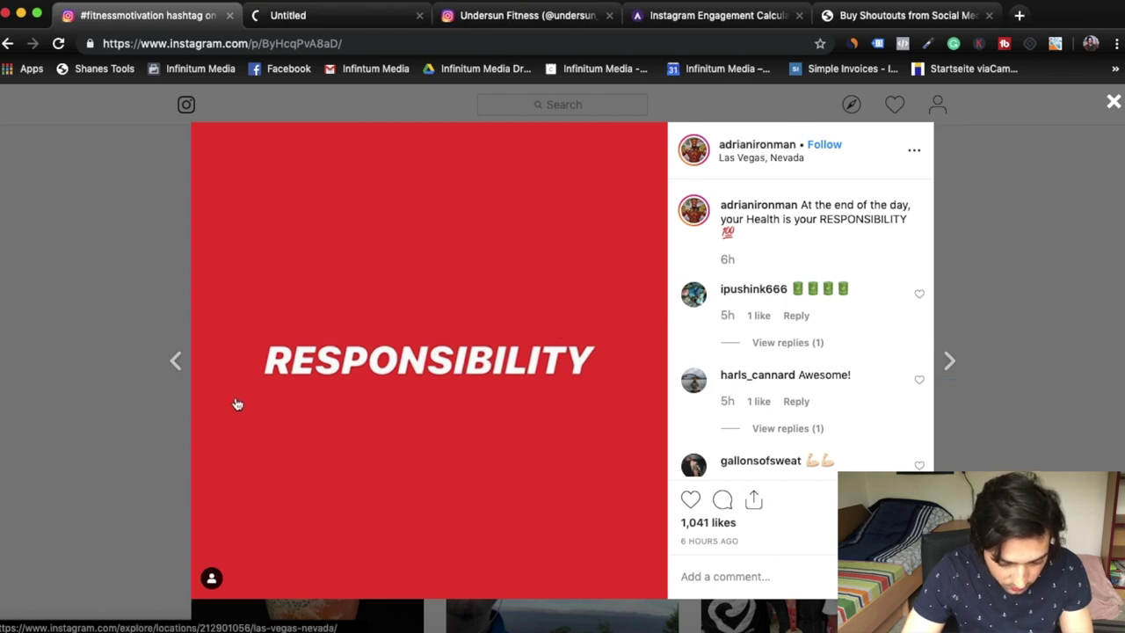
{"action": "left_click", "coordinate": [106, 404]}
Open the profile of the author of the dance-studio splits post in a new browser tab and close the post.
{"action": "scroll", "coordinate": [545, 316], "scroll_direction": "down", "scroll_amount": 2}
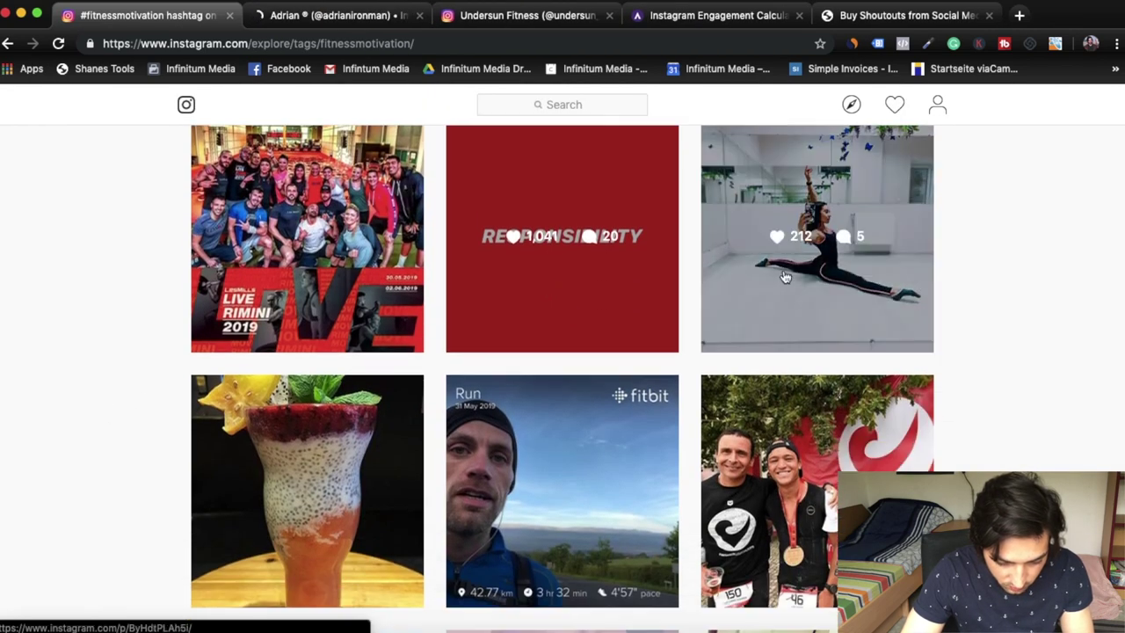
{"action": "scroll", "coordinate": [785, 276], "scroll_direction": "up", "scroll_amount": 1}
{"action": "left_click", "coordinate": [723, 264]}
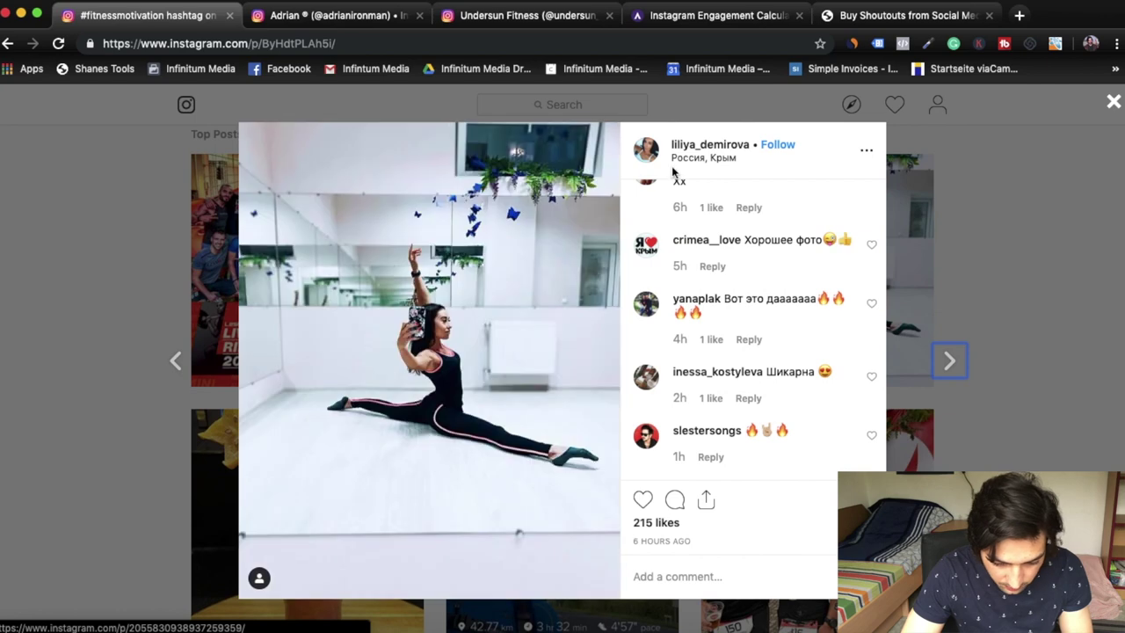
{"action": "left_click", "coordinate": [703, 146], "text": "super"}
{"action": "left_click", "coordinate": [94, 380]}
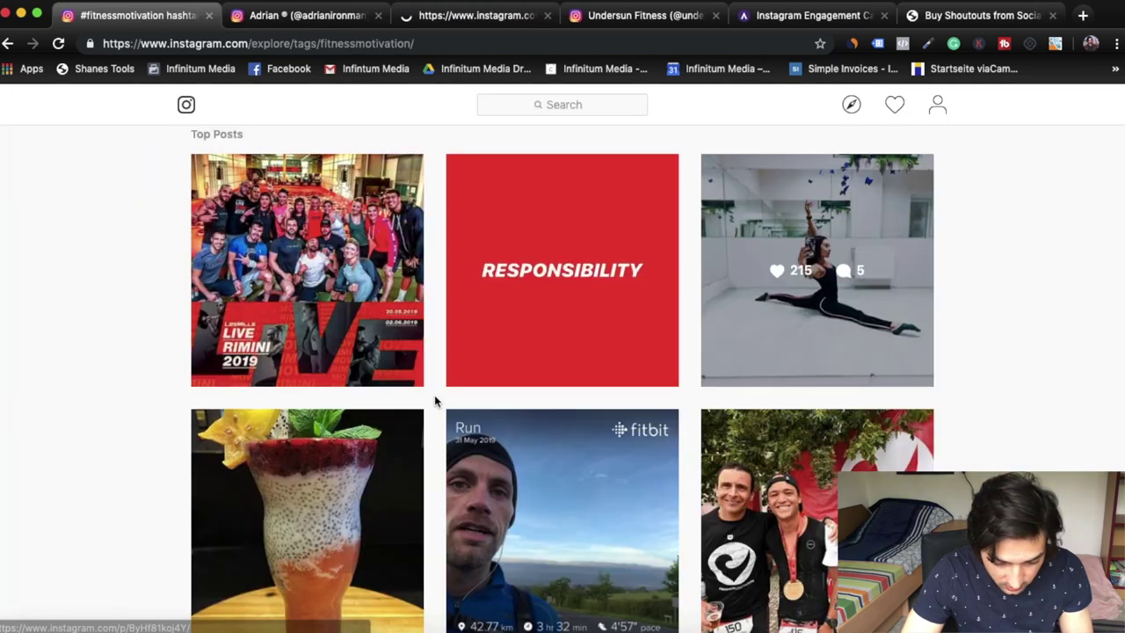
Open the profile of the author of the white-dress top post in a new browser tab and close the post.
{"action": "scroll", "coordinate": [434, 402], "scroll_direction": "down", "scroll_amount": 3}
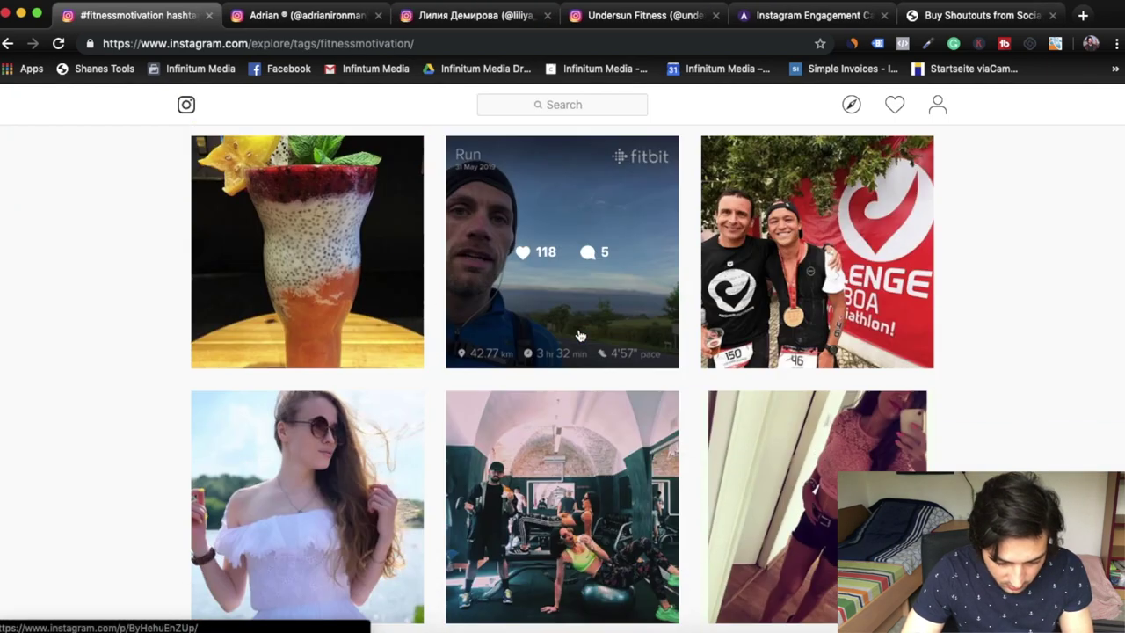
{"action": "scroll", "coordinate": [580, 335], "scroll_direction": "down", "scroll_amount": 1}
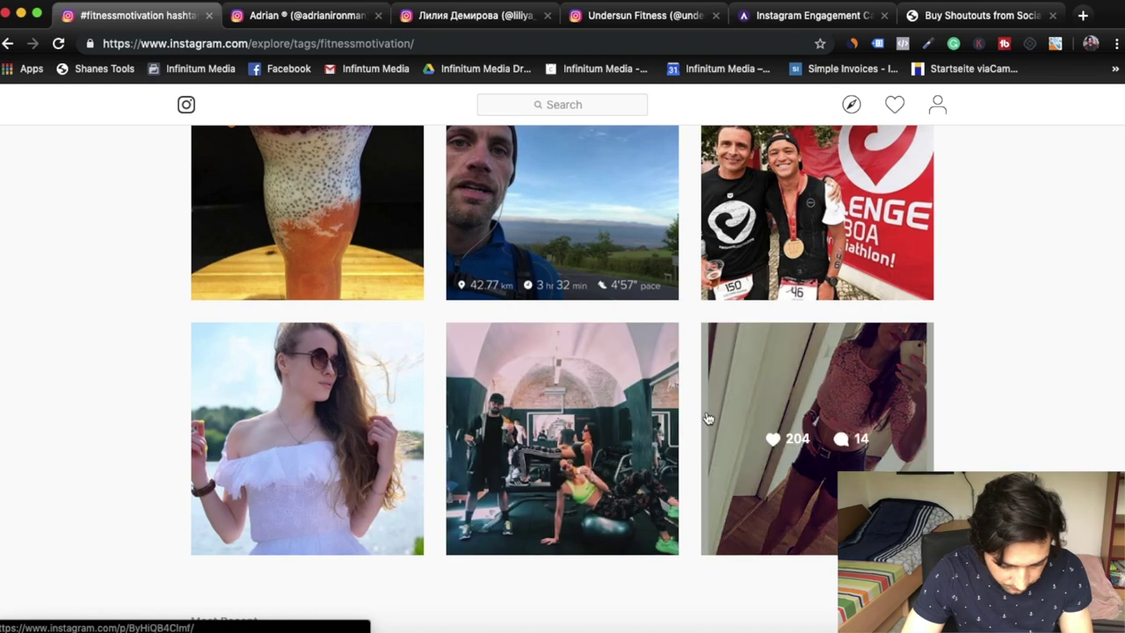
{"action": "left_click", "coordinate": [352, 439]}
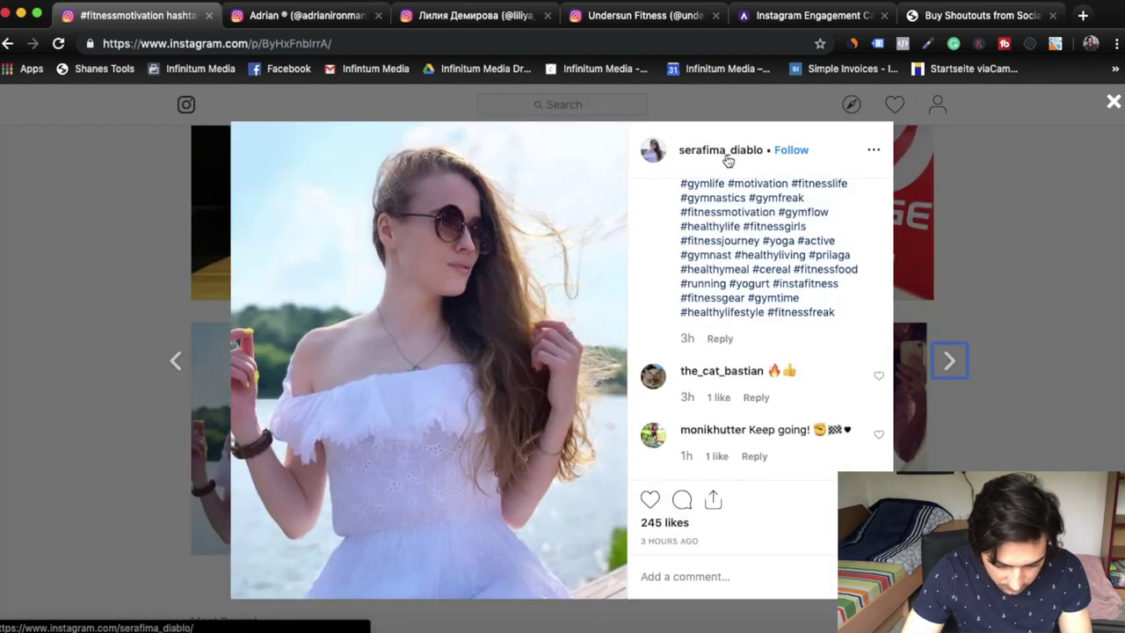
{"action": "left_click", "coordinate": [727, 161], "text": "super"}
{"action": "left_click", "coordinate": [120, 328]}
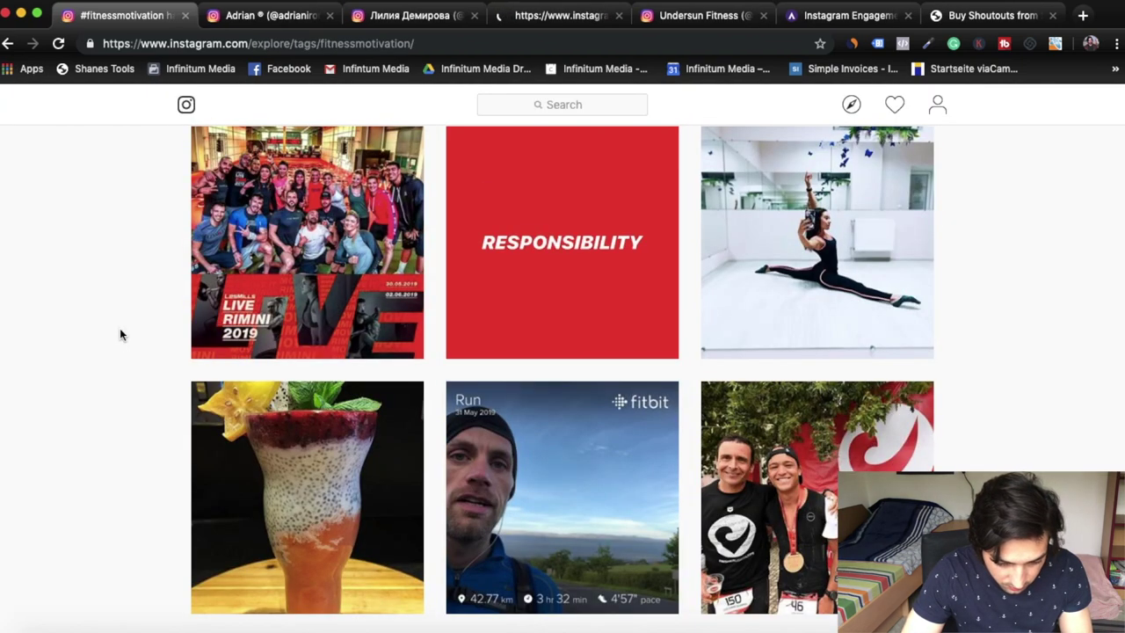
Check the bodybuilder's profile, return to the hashtag page, search for "fitness" and open the fitnesslovrs account.
{"action": "scroll", "coordinate": [120, 327], "scroll_direction": "up", "scroll_amount": 5}
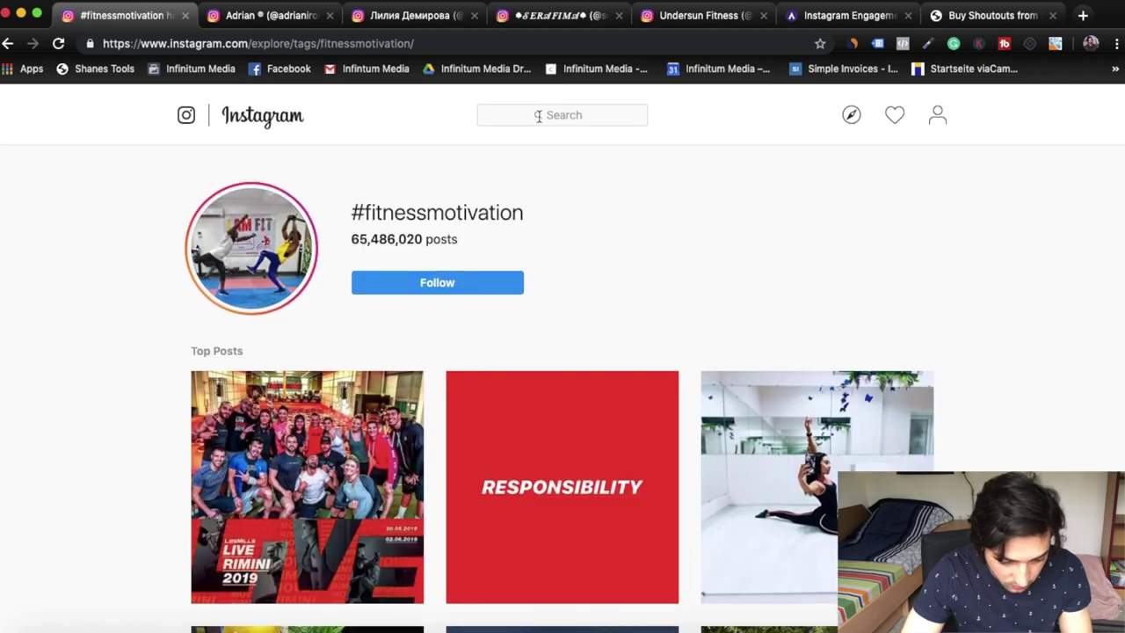
{"action": "left_click", "coordinate": [272, 18]}
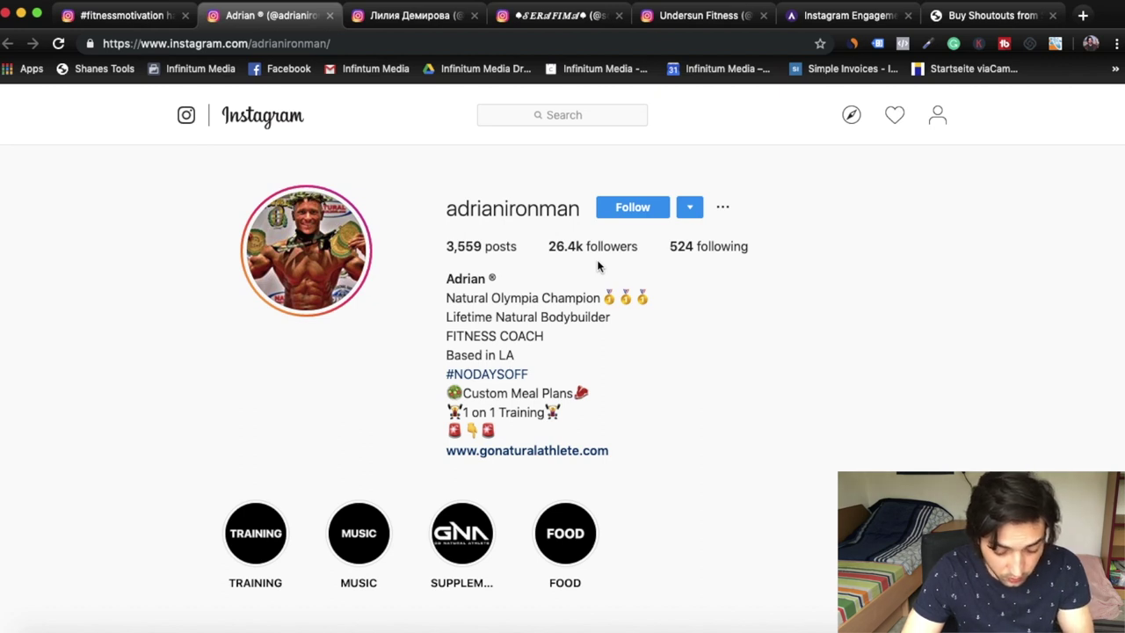
{"action": "left_click", "coordinate": [132, 18]}
{"action": "left_click", "coordinate": [510, 107]}
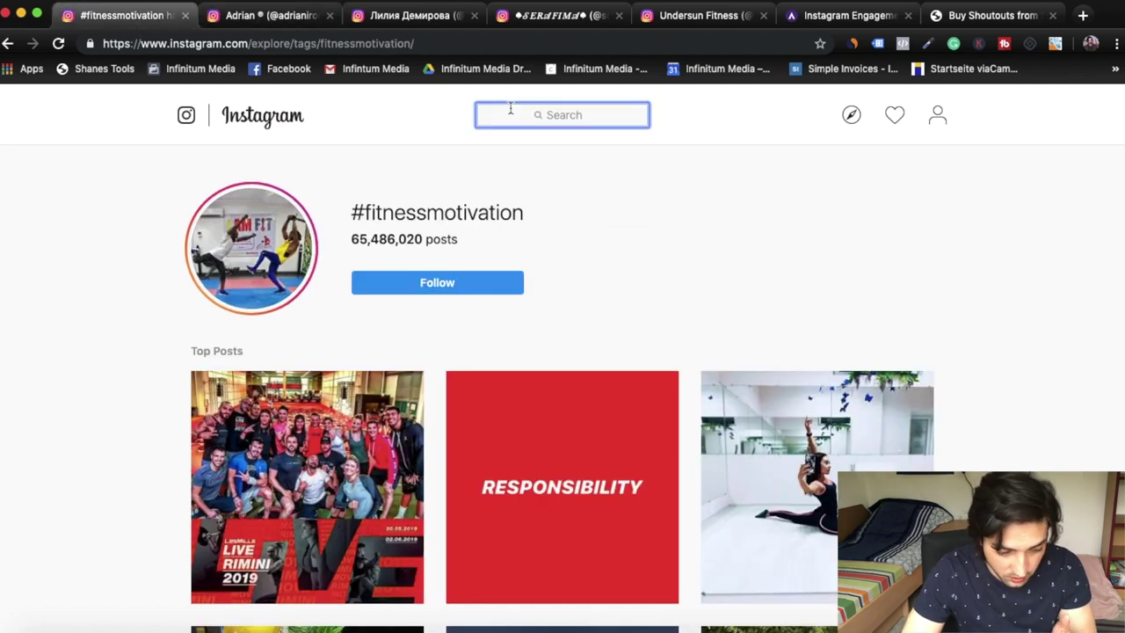
{"action": "type", "text": "fitness"}
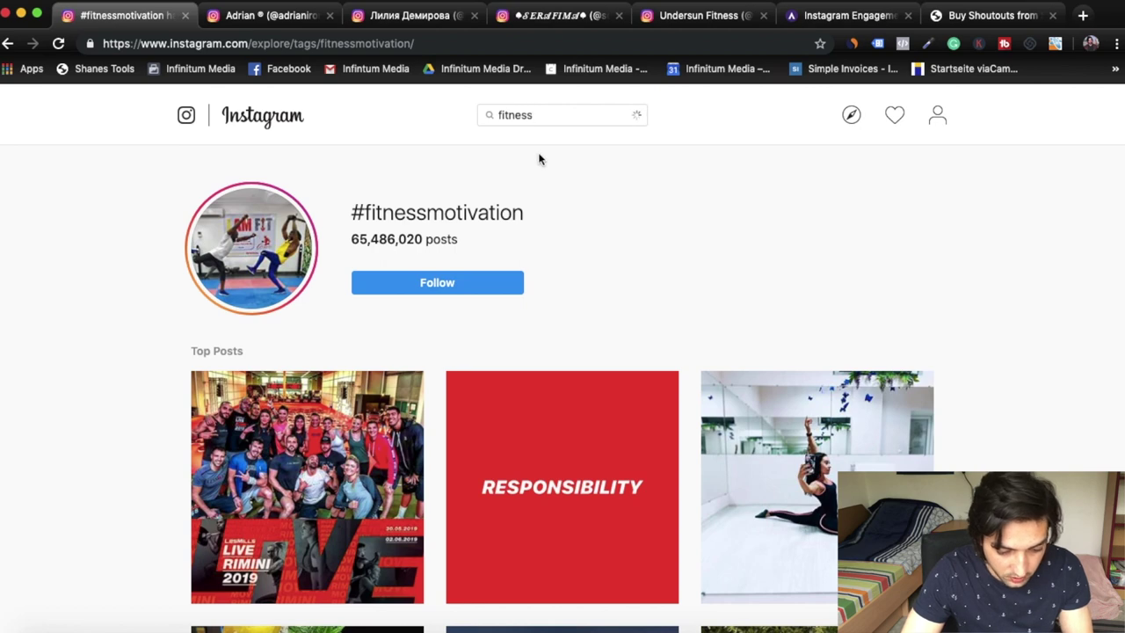
{"action": "scroll", "coordinate": [562, 285], "scroll_direction": "down", "scroll_amount": 1}
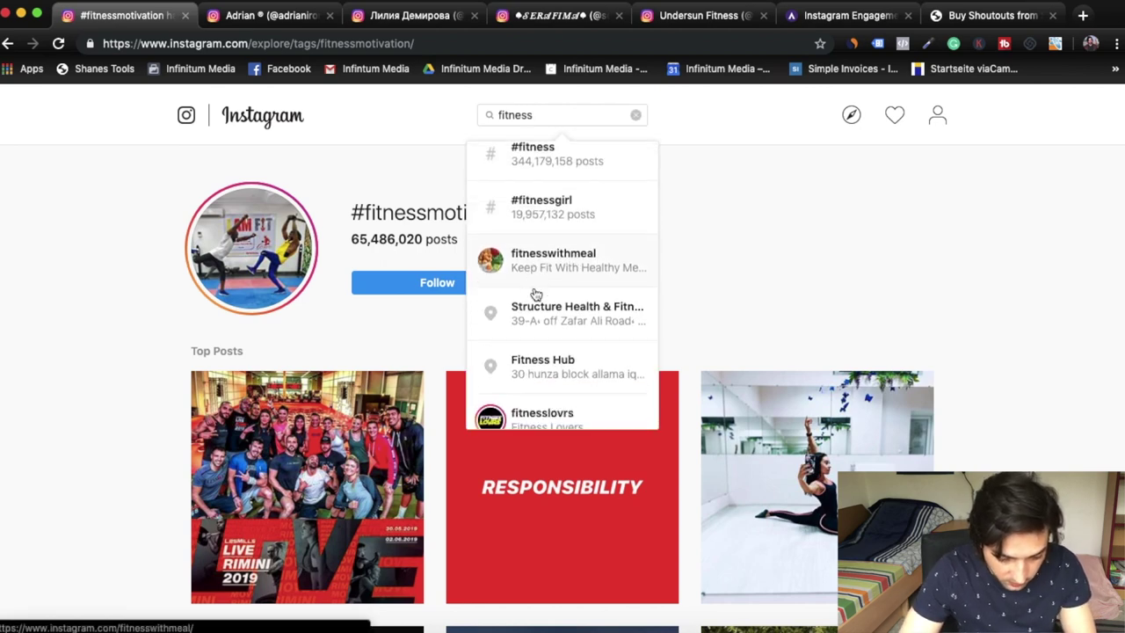
{"action": "scroll", "coordinate": [535, 293], "scroll_direction": "down", "scroll_amount": 2}
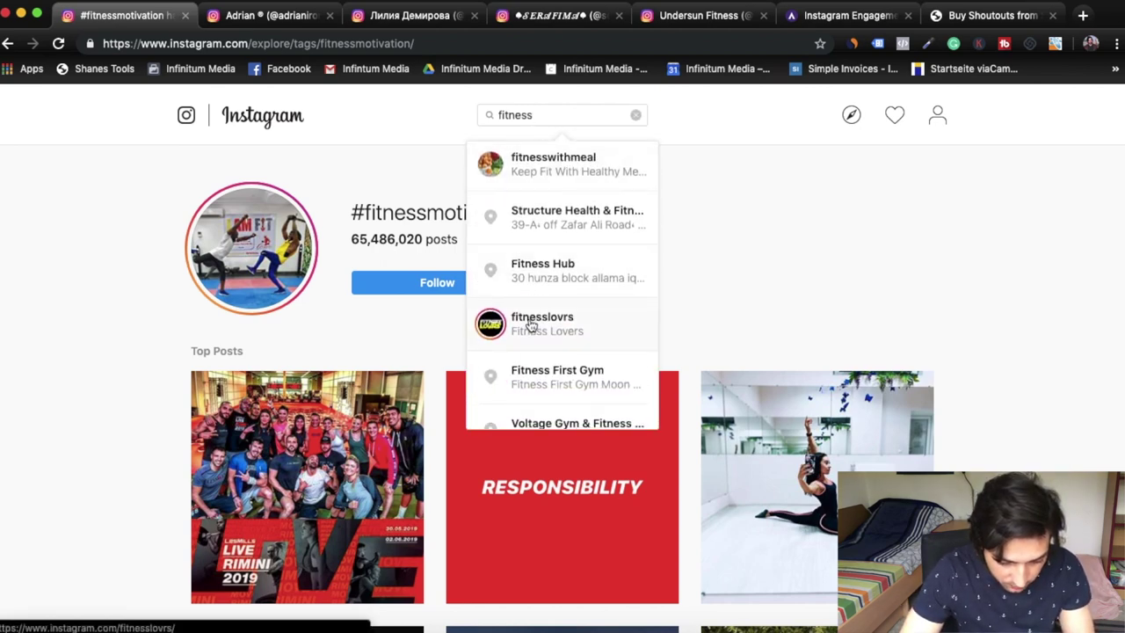
{"action": "left_click", "coordinate": [530, 325]}
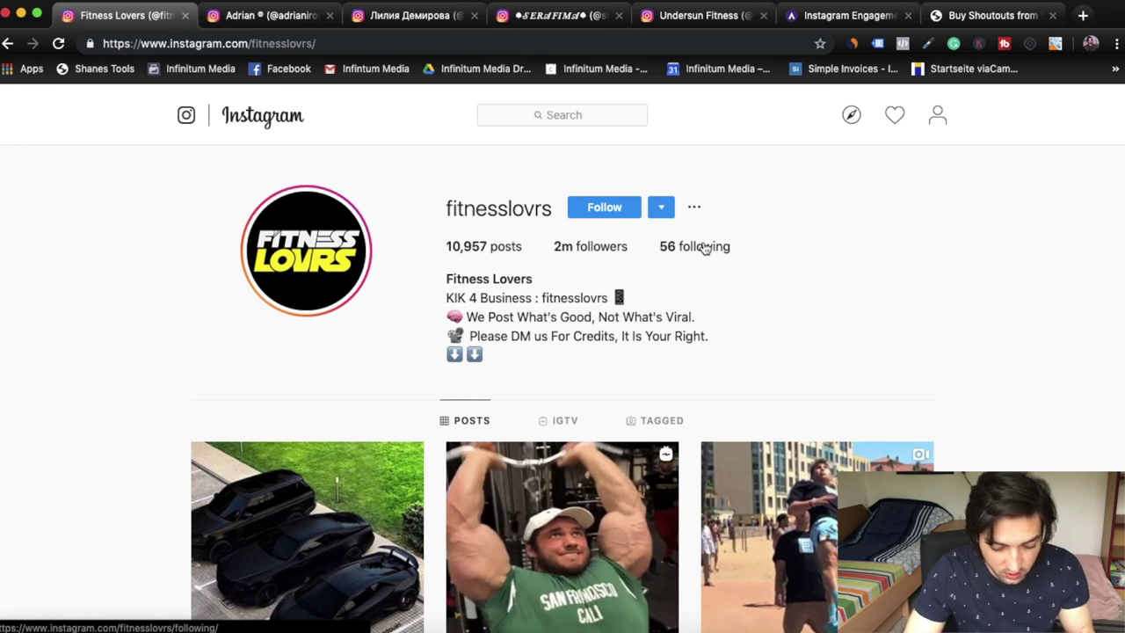
Examine the fitnesslovrs profile's follower figures, bio and the engagement on its recent posts.
{"action": "scroll", "coordinate": [704, 249], "scroll_direction": "down", "scroll_amount": 5}
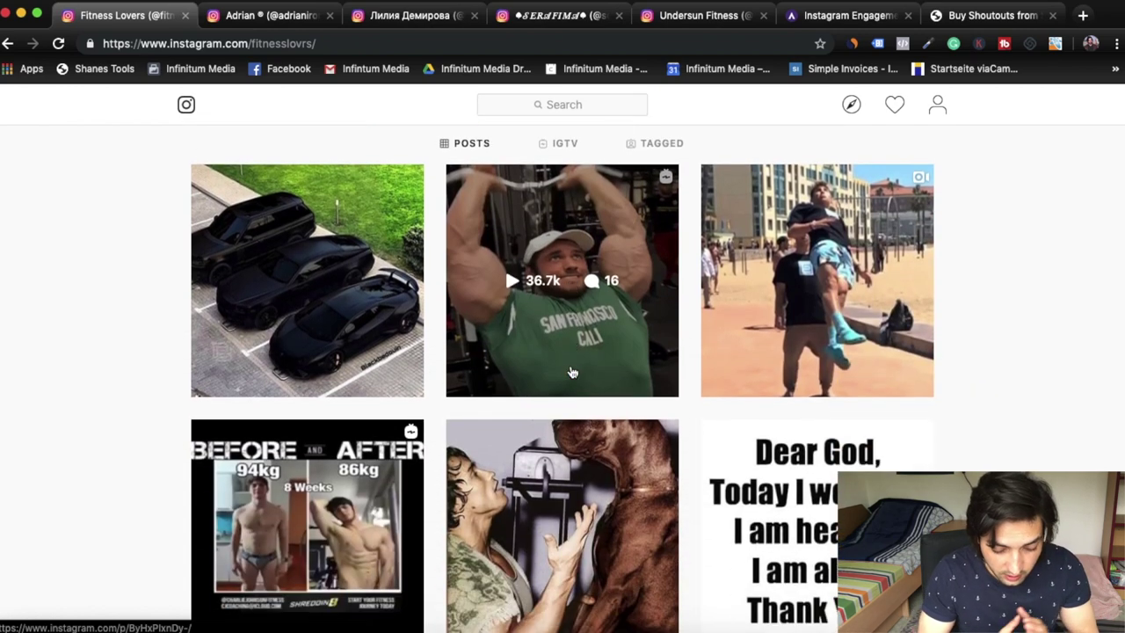
{"action": "scroll", "coordinate": [569, 373], "scroll_direction": "up", "scroll_amount": 5}
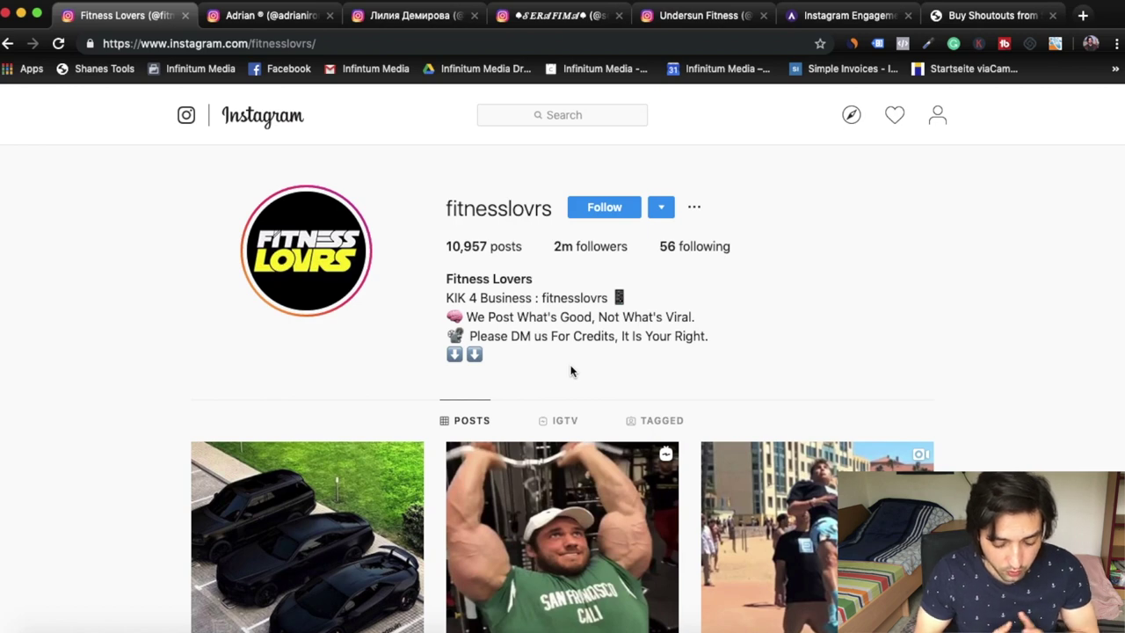
{"action": "scroll", "coordinate": [221, 427], "scroll_direction": "down", "scroll_amount": 3}
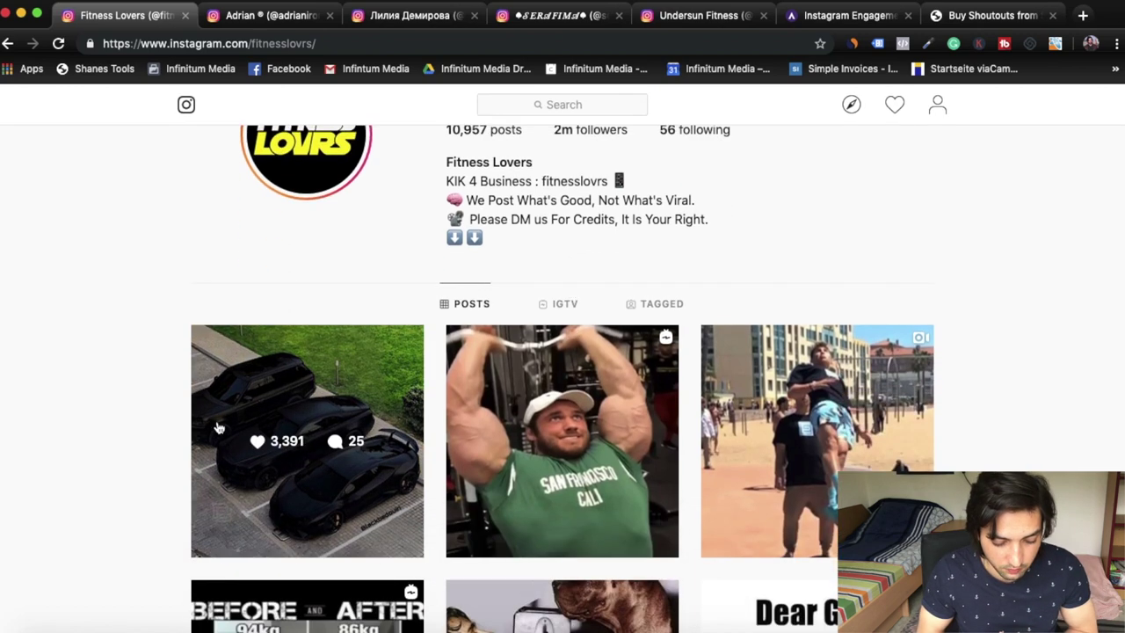
{"action": "scroll", "coordinate": [290, 452], "scroll_direction": "down", "scroll_amount": 1}
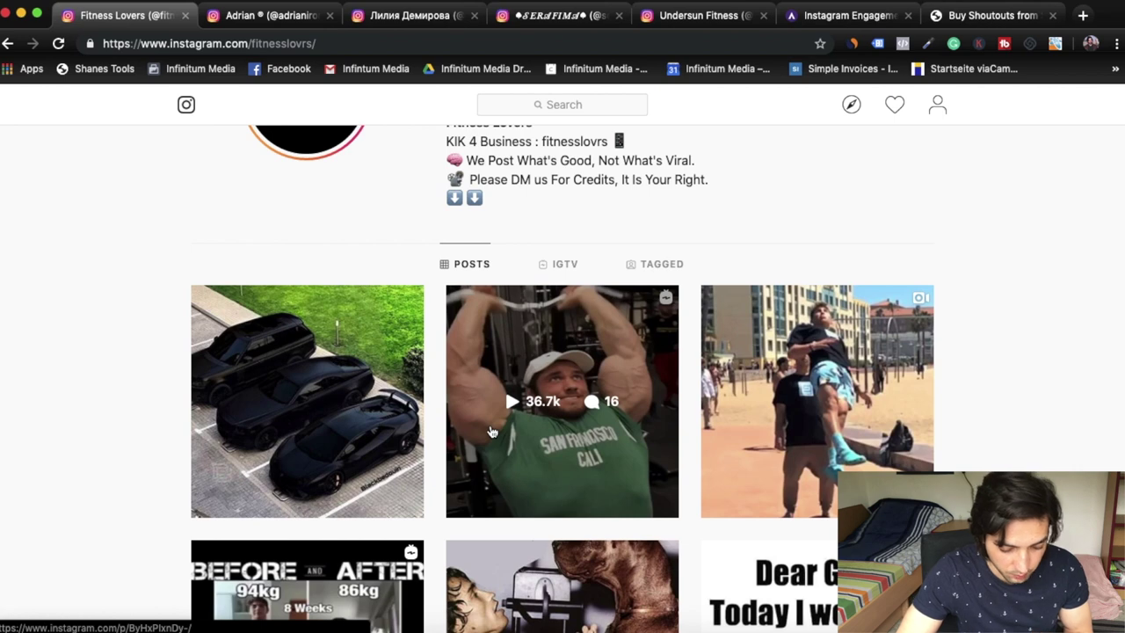
{"action": "scroll", "coordinate": [492, 430], "scroll_direction": "up", "scroll_amount": 1}
{"action": "scroll", "coordinate": [295, 426], "scroll_direction": "up", "scroll_amount": 3}
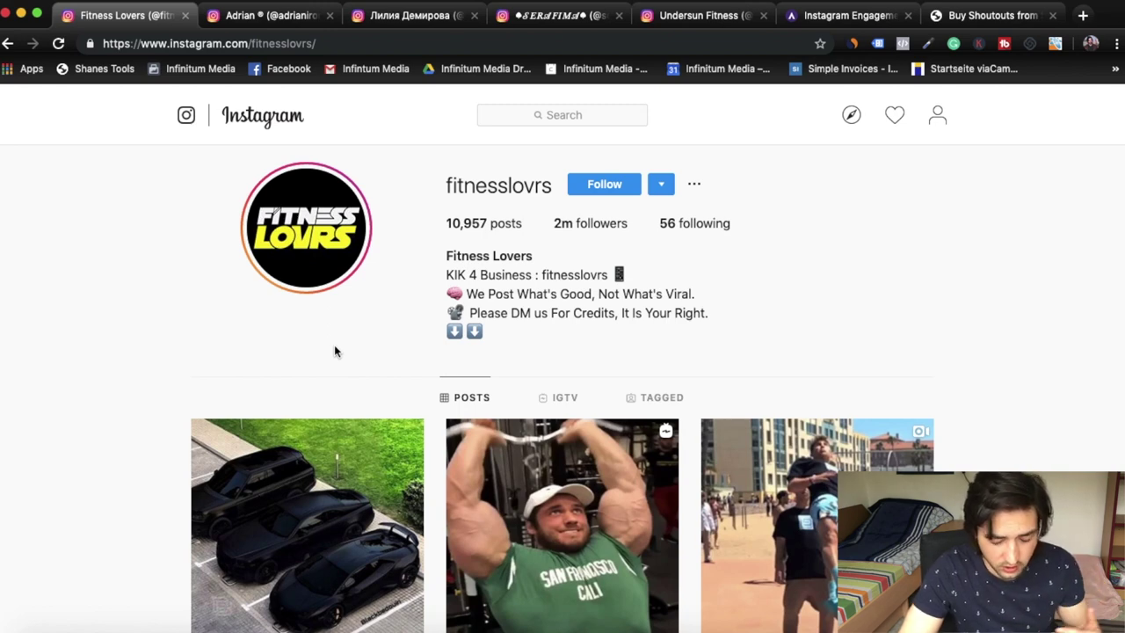
Compare the follower counts and bios of the three opened post-author profiles, ending on the bodybuilder's profile.
{"action": "left_click", "coordinate": [260, 15]}
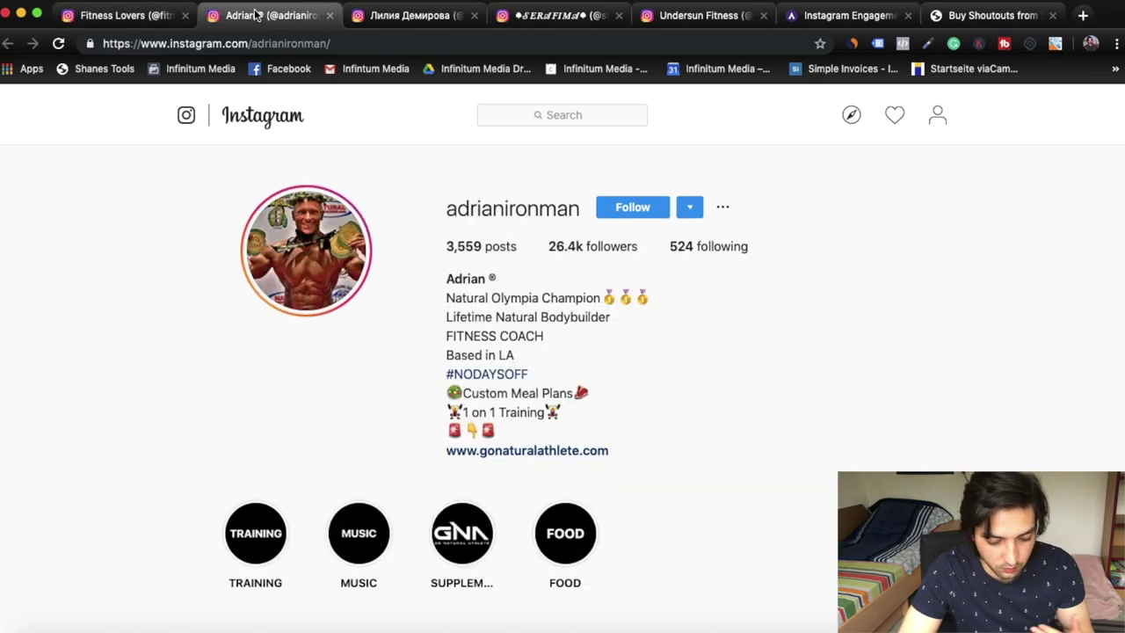
{"action": "left_click", "coordinate": [450, 15]}
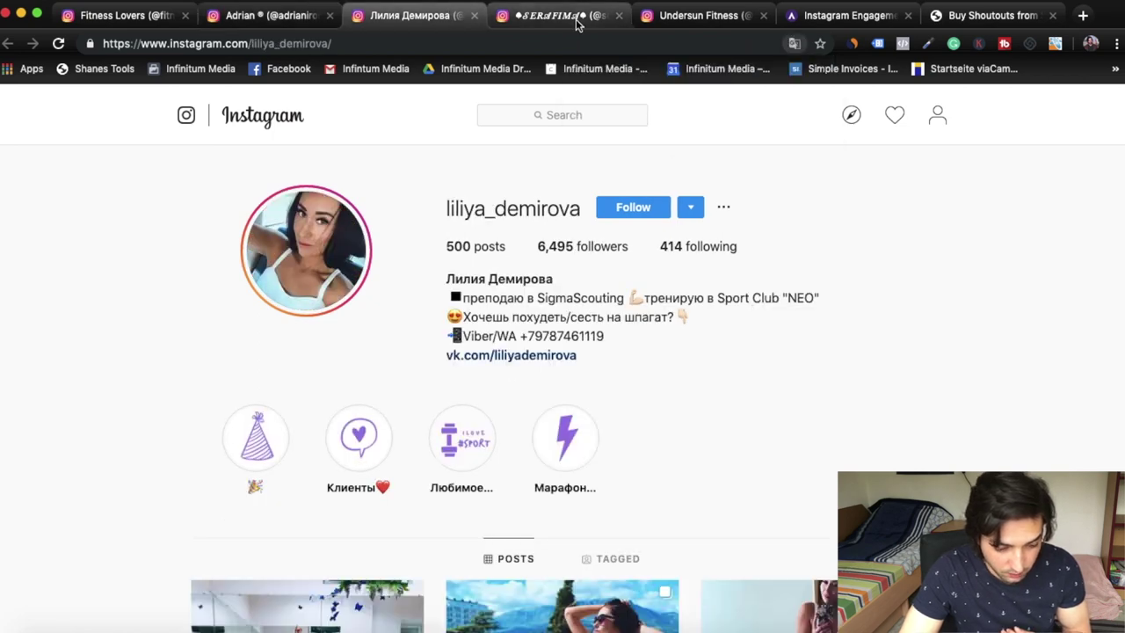
{"action": "left_click", "coordinate": [577, 17]}
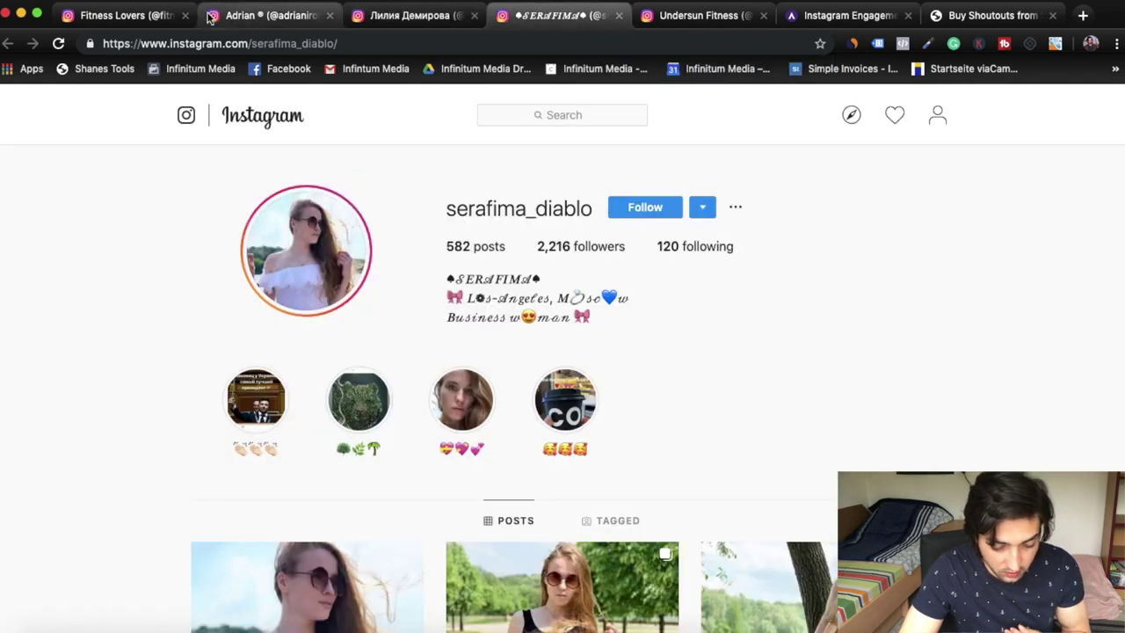
{"action": "left_click", "coordinate": [264, 17]}
{"action": "scroll", "coordinate": [428, 244], "scroll_direction": "down", "scroll_amount": 1}
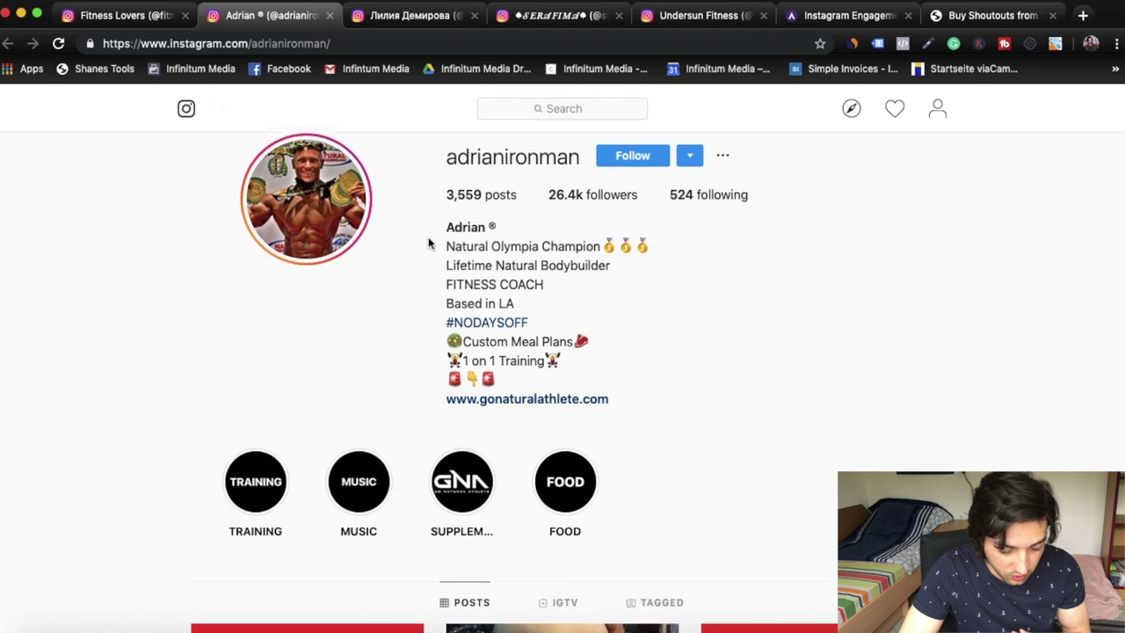
{"action": "scroll", "coordinate": [429, 243], "scroll_direction": "up", "scroll_amount": 1}
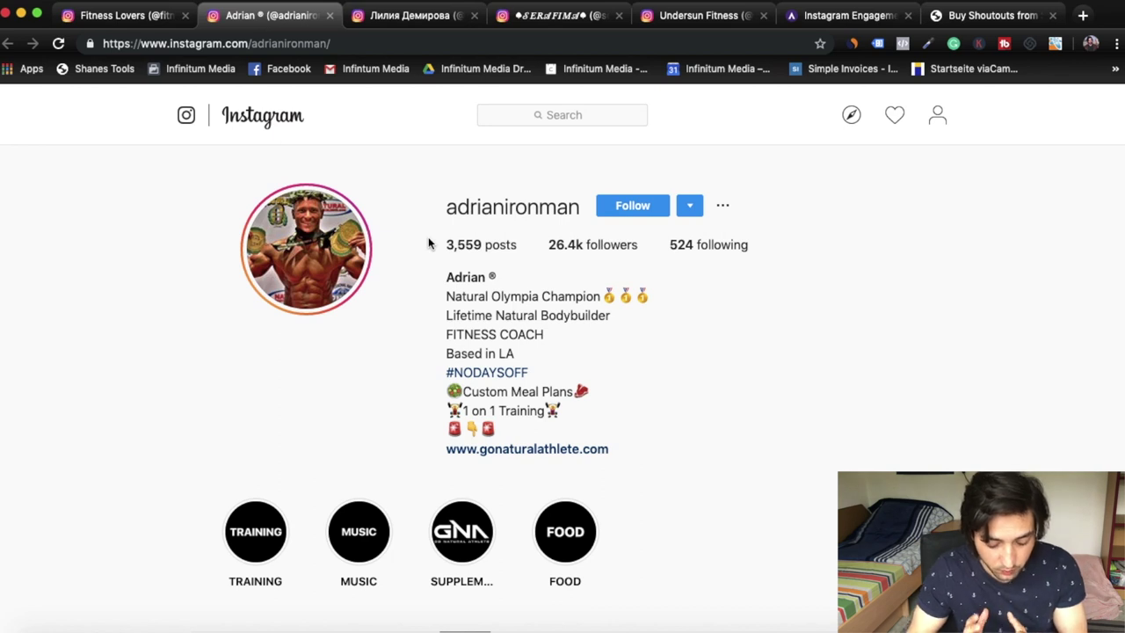
{"action": "scroll", "coordinate": [428, 244], "scroll_direction": "down", "scroll_amount": 1}
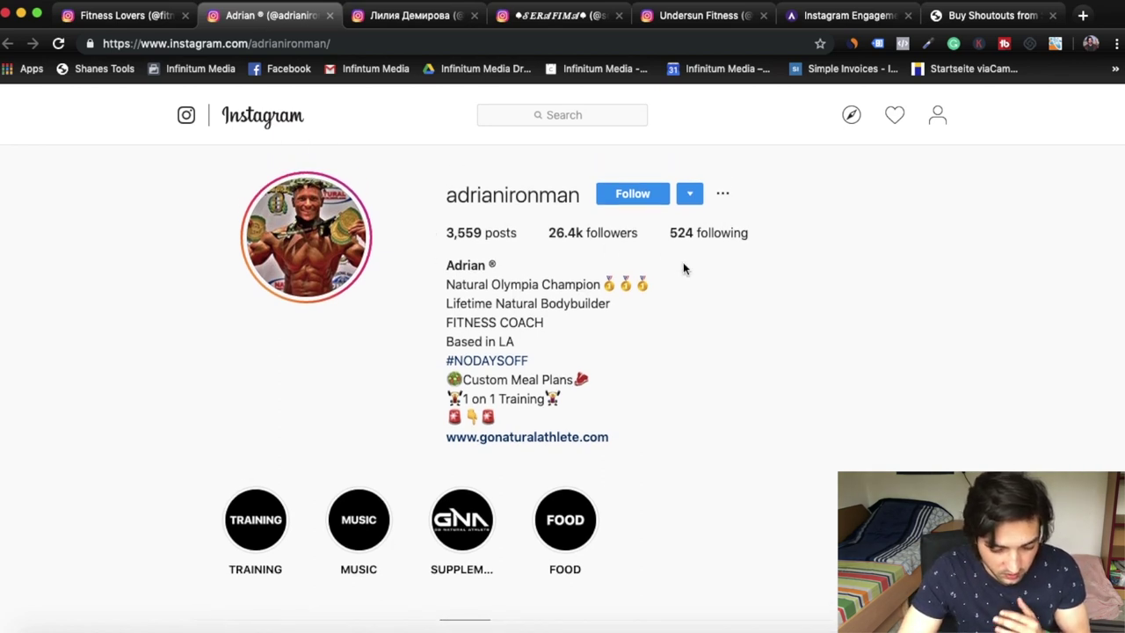
Expand the suggested accounts on the bodybuilder's profile and open undersun_fitness in a new browser tab.
{"action": "left_click", "coordinate": [690, 193]}
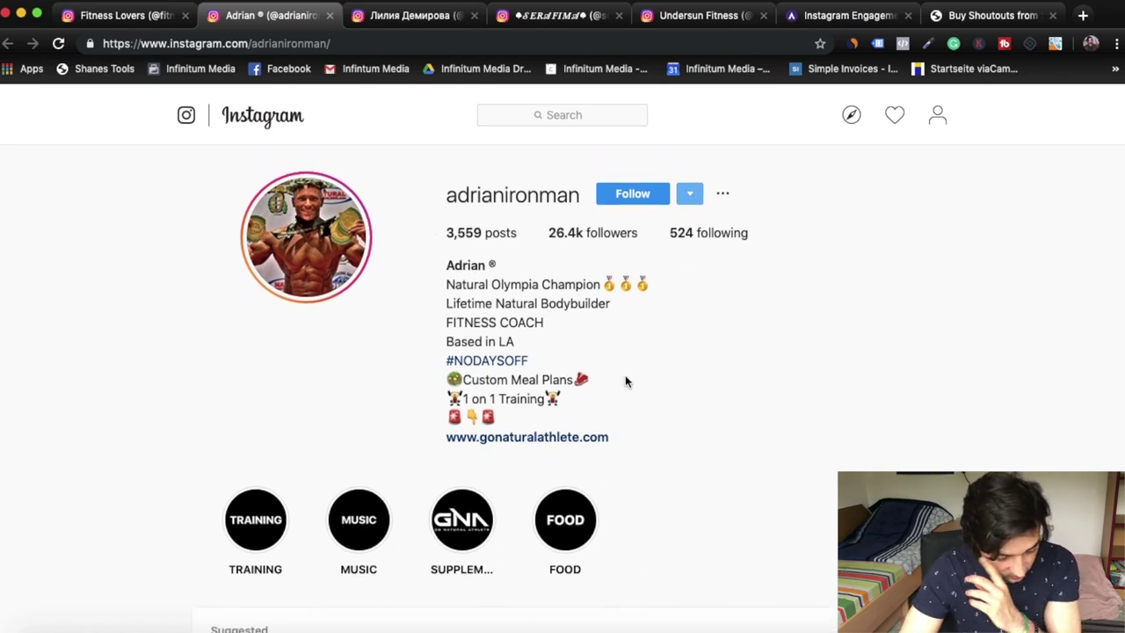
{"action": "scroll", "coordinate": [625, 374], "scroll_direction": "down", "scroll_amount": 5}
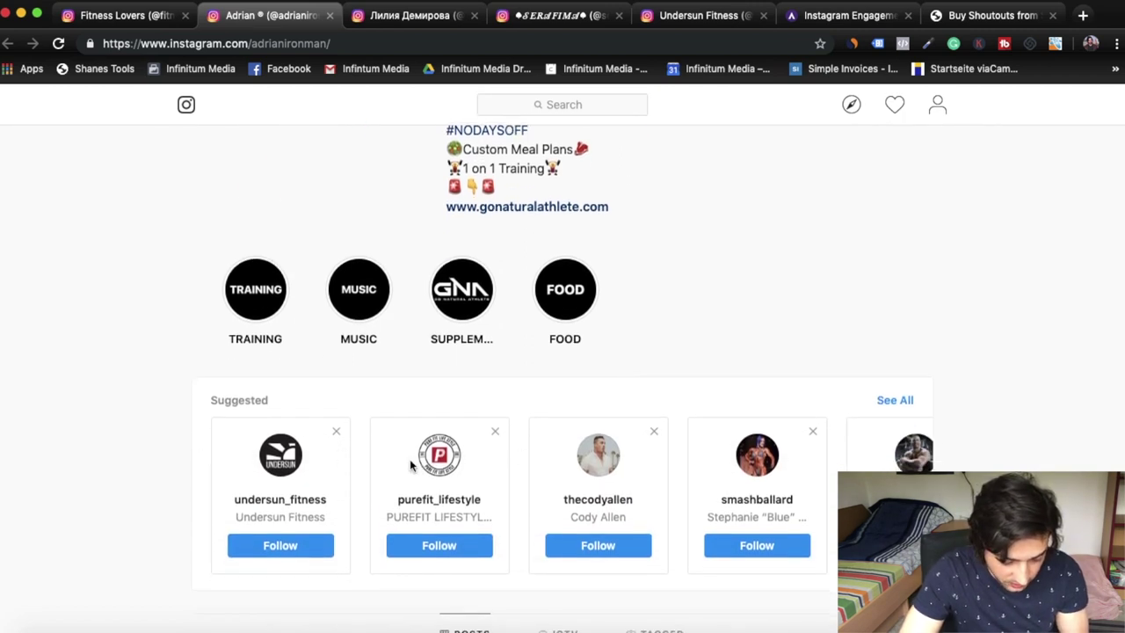
{"action": "scroll", "coordinate": [322, 492], "scroll_direction": "up", "scroll_amount": 1}
{"action": "scroll", "coordinate": [322, 492], "scroll_direction": "down", "scroll_amount": 1}
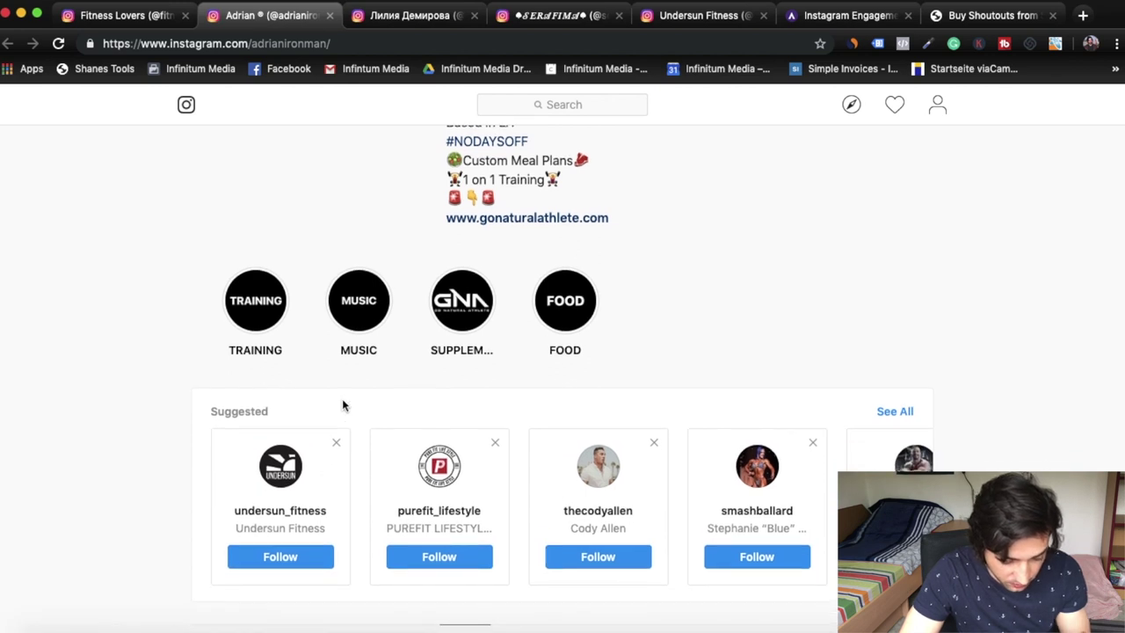
{"action": "scroll", "coordinate": [343, 405], "scroll_direction": "up", "scroll_amount": 5}
{"action": "scroll", "coordinate": [342, 406], "scroll_direction": "up", "scroll_amount": 1}
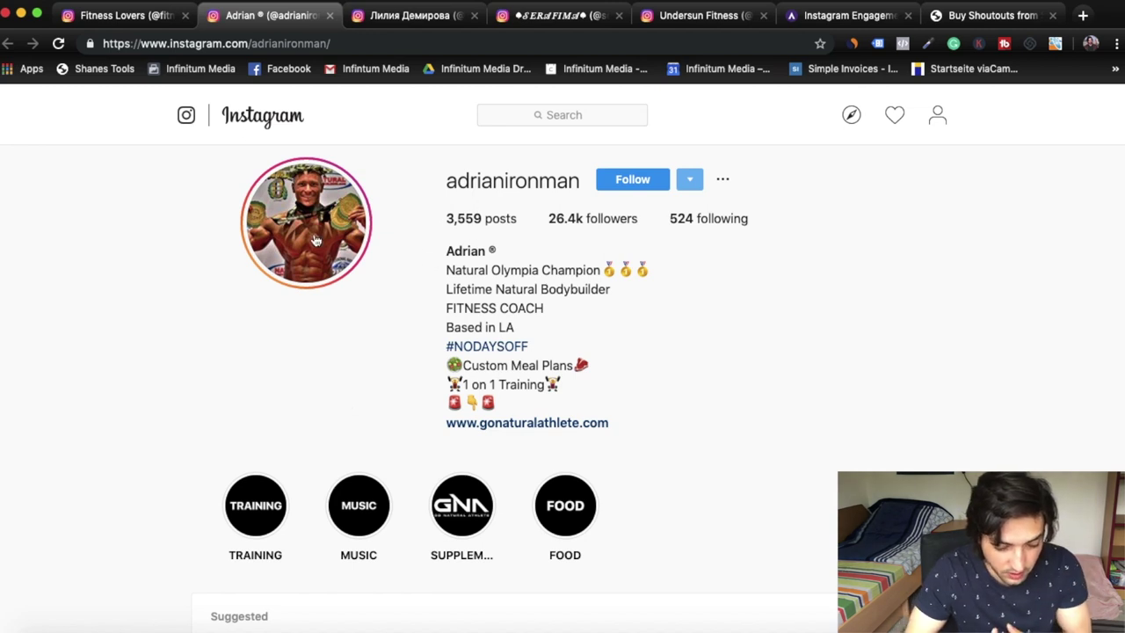
{"action": "scroll", "coordinate": [431, 242], "scroll_direction": "down", "scroll_amount": 5}
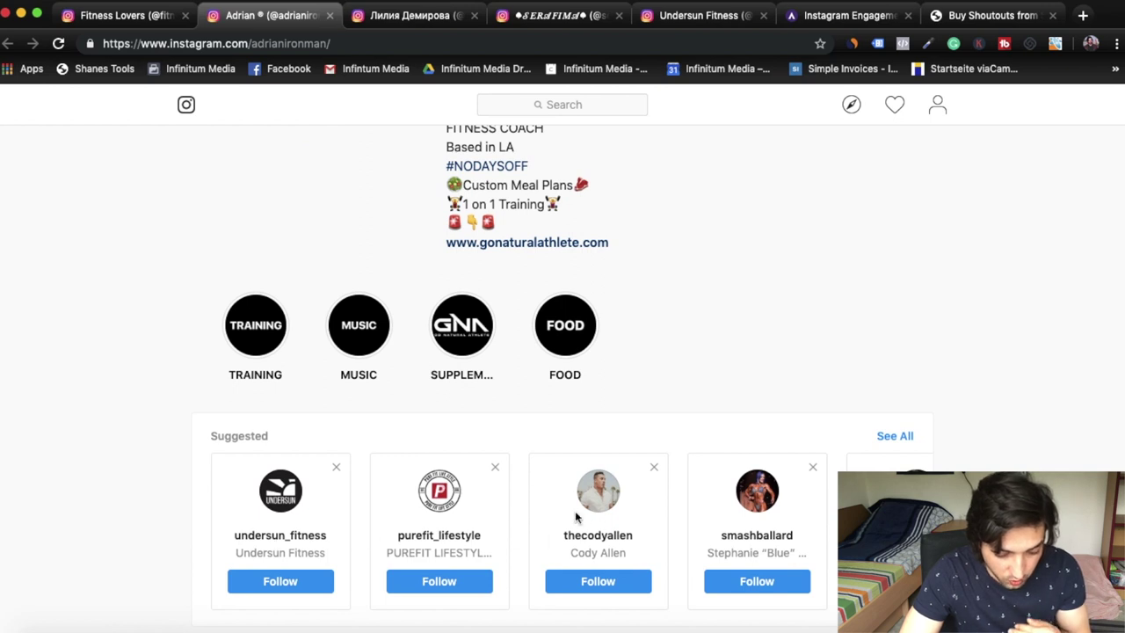
{"action": "left_click", "coordinate": [288, 538], "text": "super"}
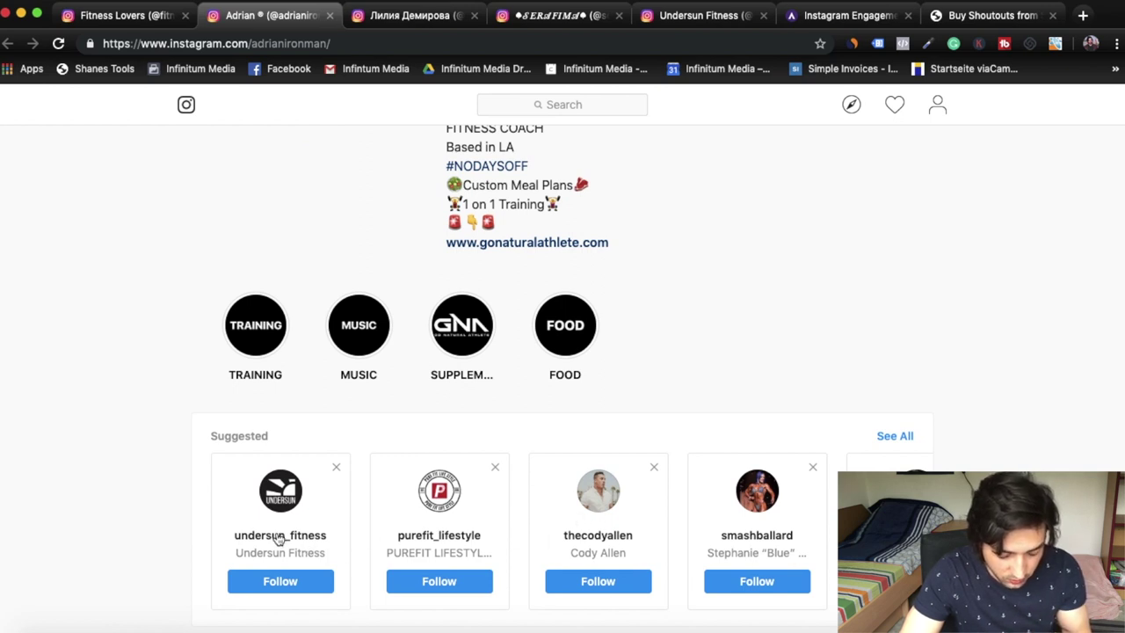
Open the other three displayed suggested accounts, purefit_lifestyle, the fitness man and the figure competitor, each in a new browser tab.
{"action": "left_click", "coordinate": [420, 539], "text": "super"}
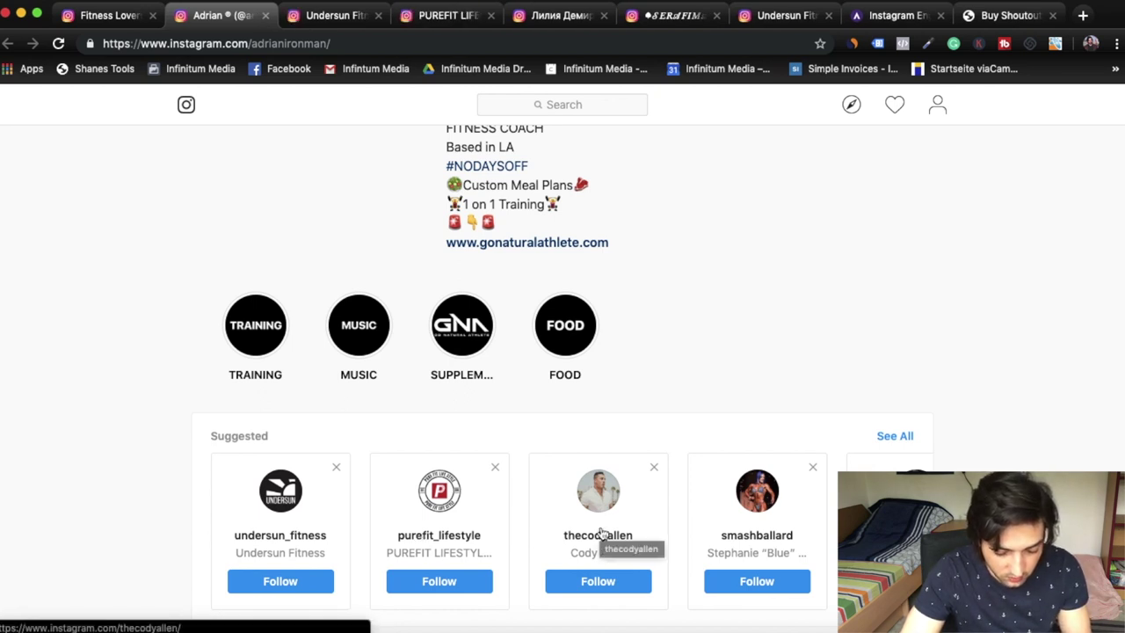
{"action": "left_click", "coordinate": [601, 532], "text": "super"}
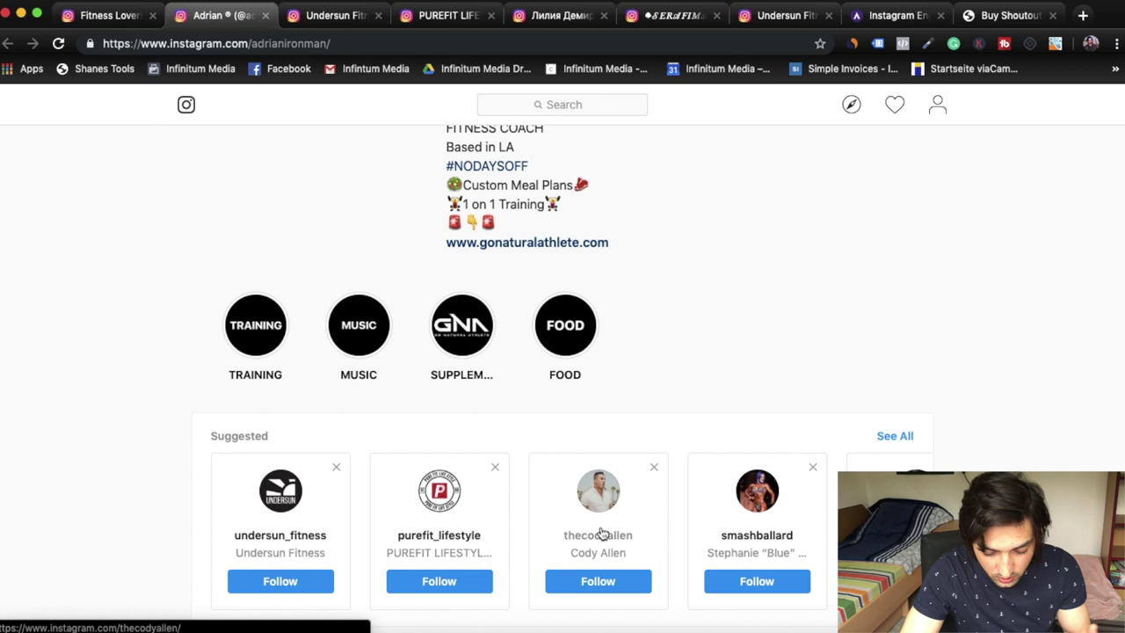
{"action": "left_click", "coordinate": [736, 538], "text": "super"}
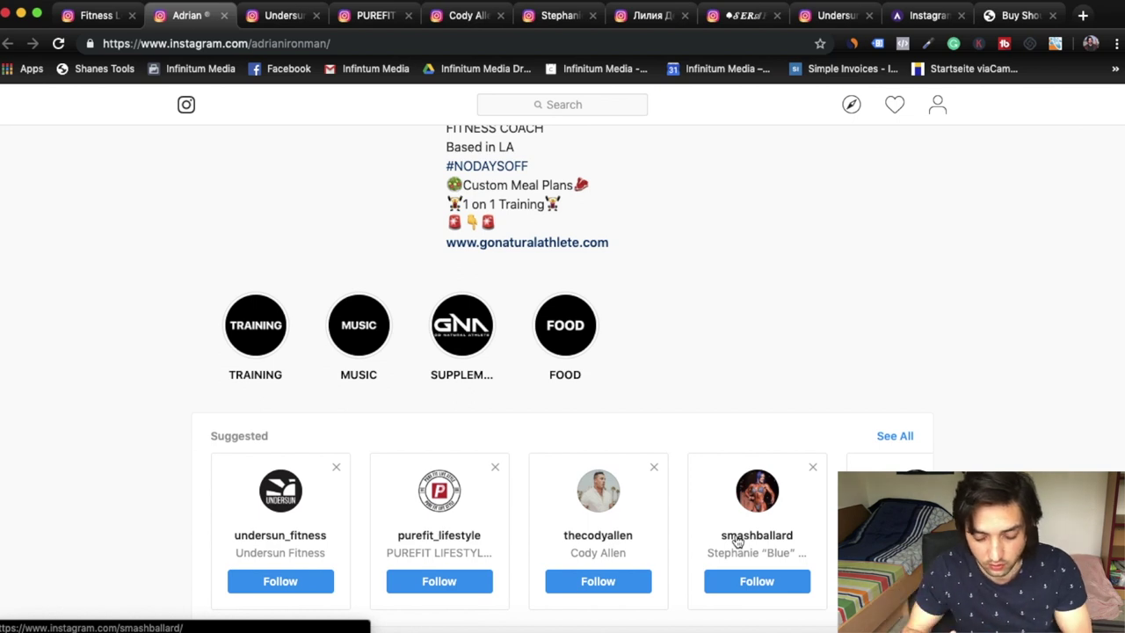
Open the figure competitor's profile in the current tab, expand its suggested accounts and review its follower figures, bio and suggestions.
{"action": "left_click", "coordinate": [732, 538]}
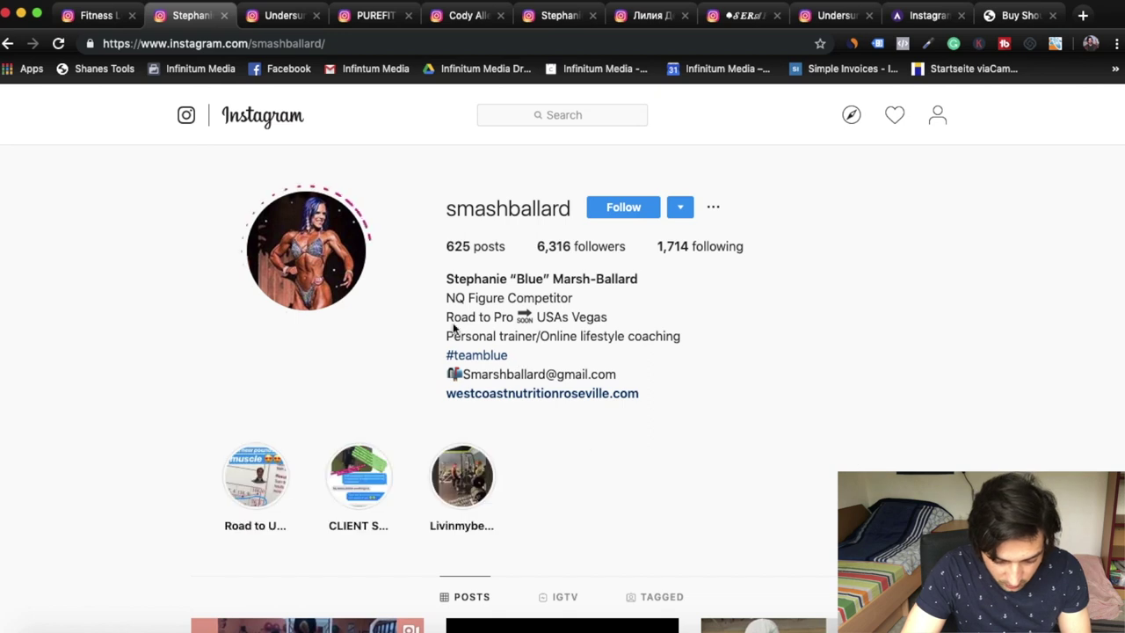
{"action": "scroll", "coordinate": [533, 350], "scroll_direction": "down", "scroll_amount": 1}
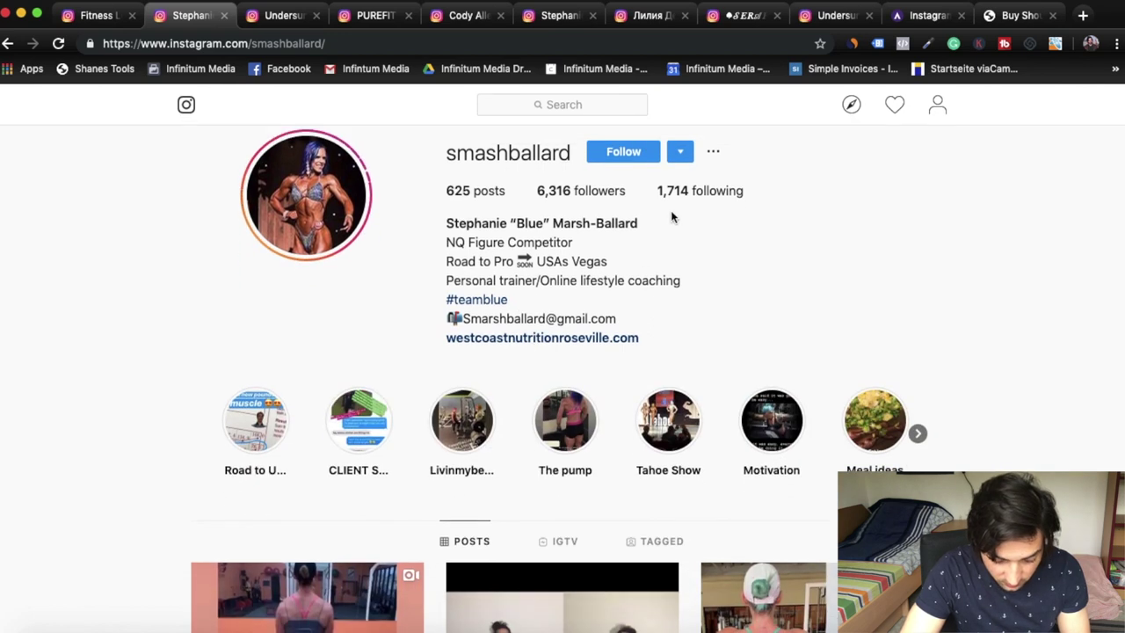
{"action": "left_click", "coordinate": [680, 153]}
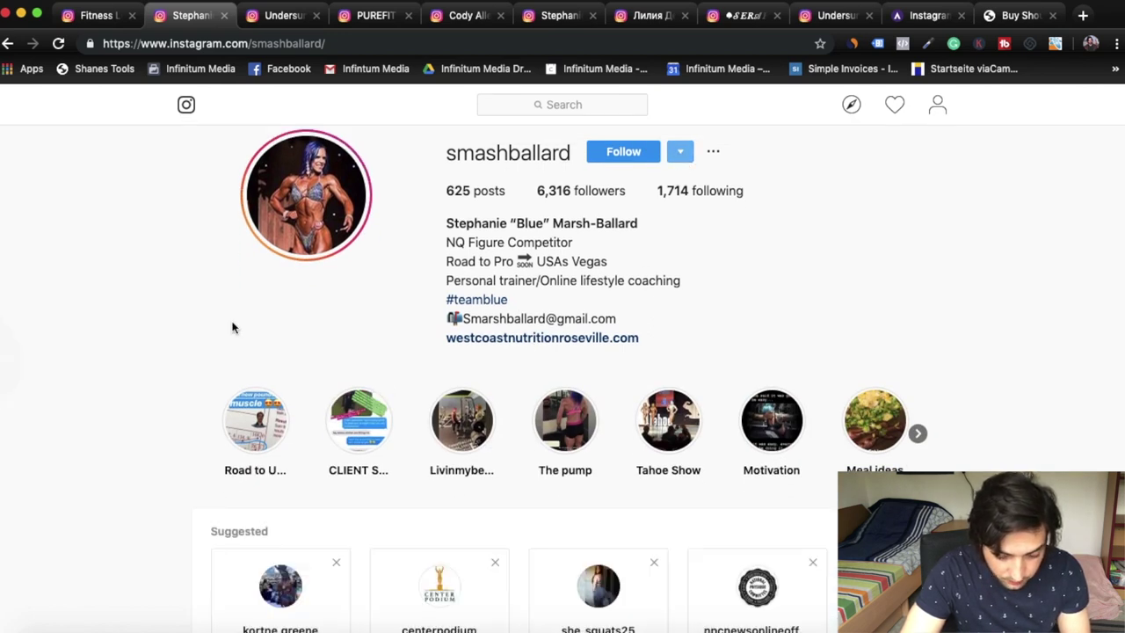
{"action": "scroll", "coordinate": [466, 273], "scroll_direction": "down", "scroll_amount": 2}
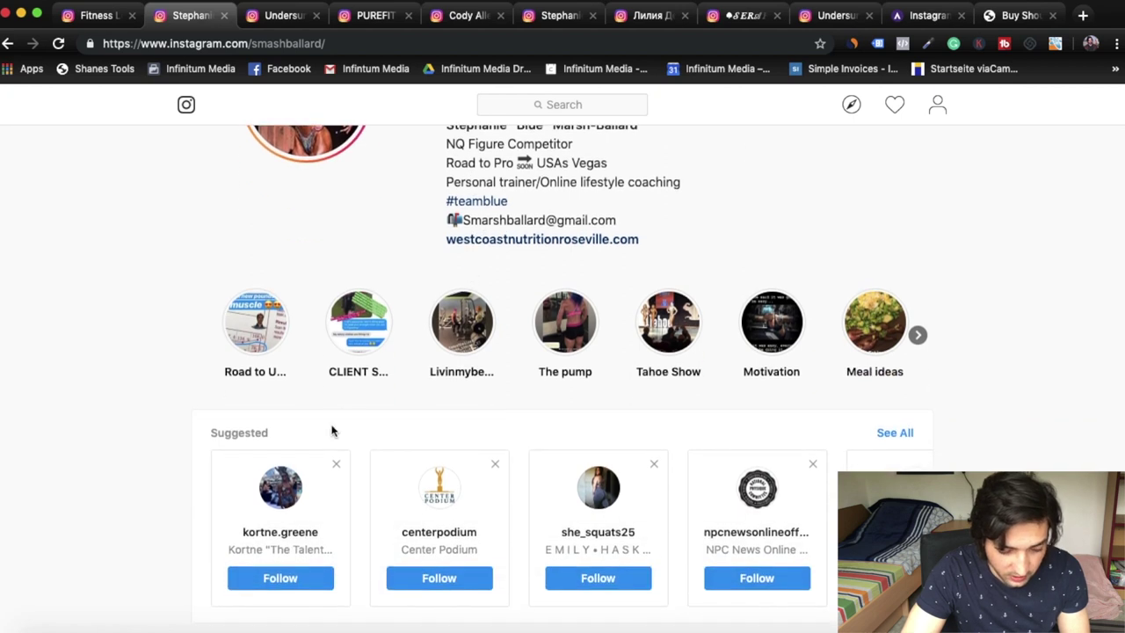
{"action": "scroll", "coordinate": [352, 229], "scroll_direction": "up", "scroll_amount": 2}
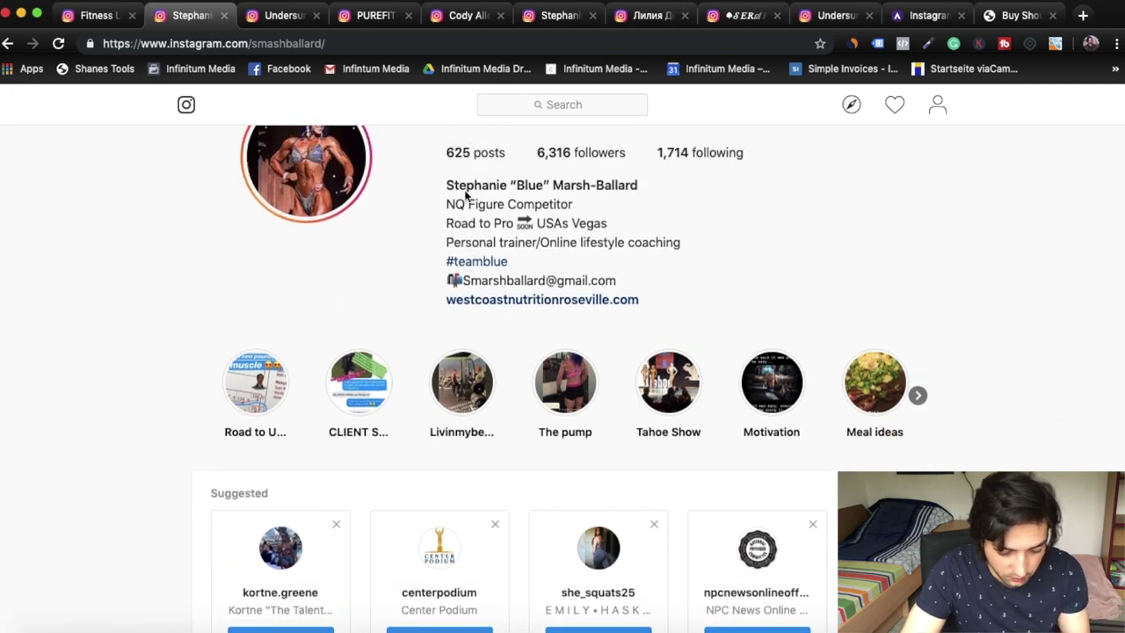
{"action": "scroll", "coordinate": [380, 164], "scroll_direction": "up", "scroll_amount": 2}
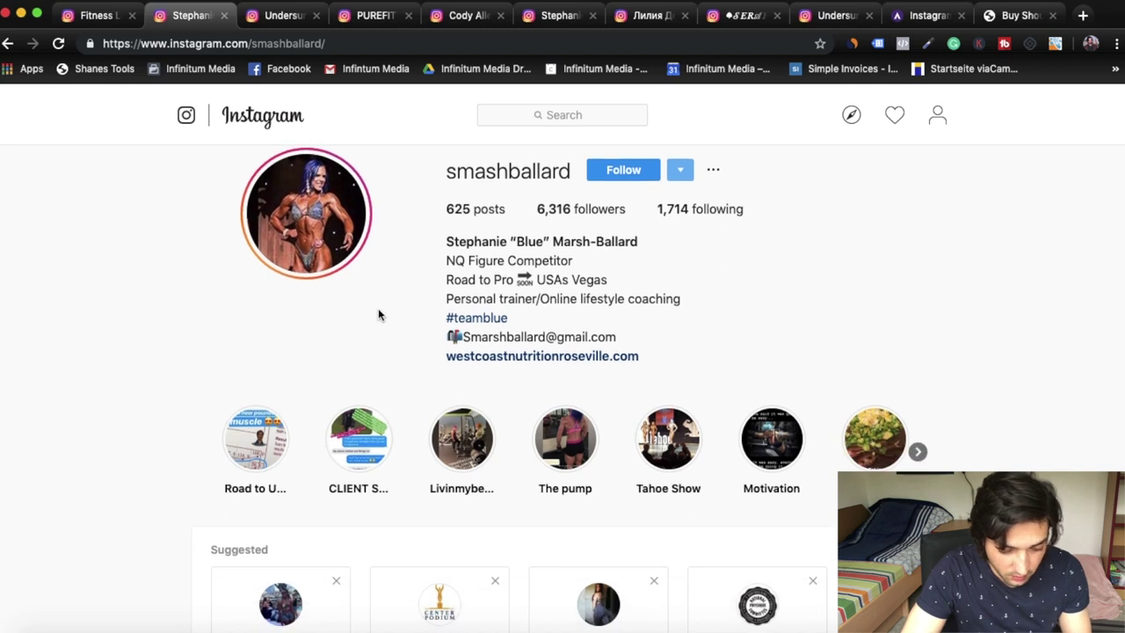
{"action": "scroll", "coordinate": [378, 314], "scroll_direction": "down", "scroll_amount": 2}
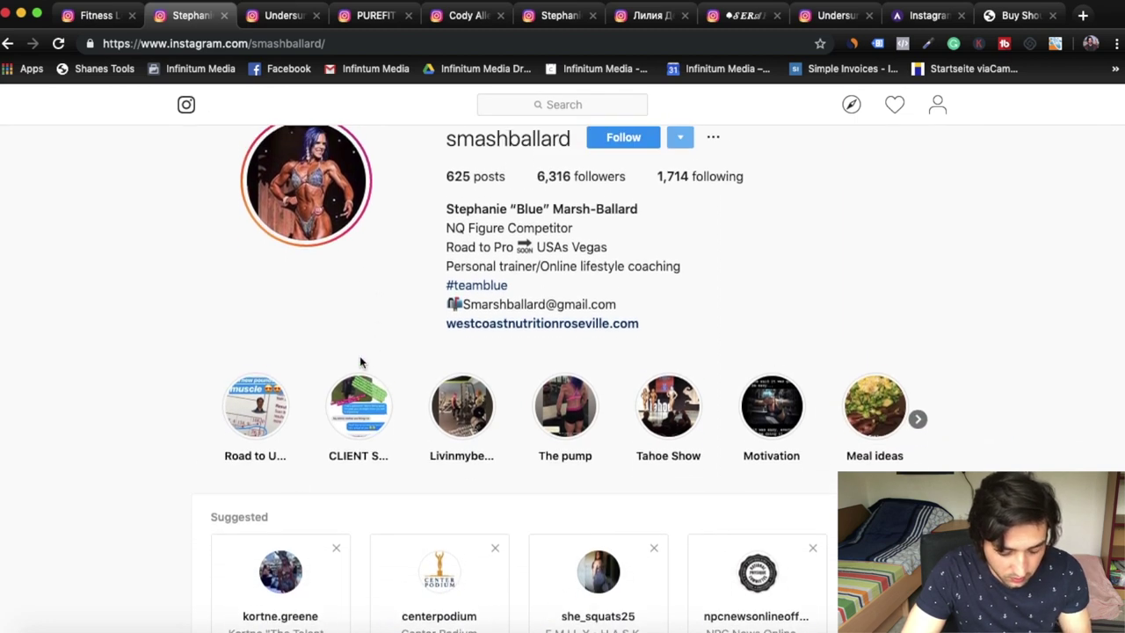
{"action": "scroll", "coordinate": [364, 372], "scroll_direction": "down", "scroll_amount": 2}
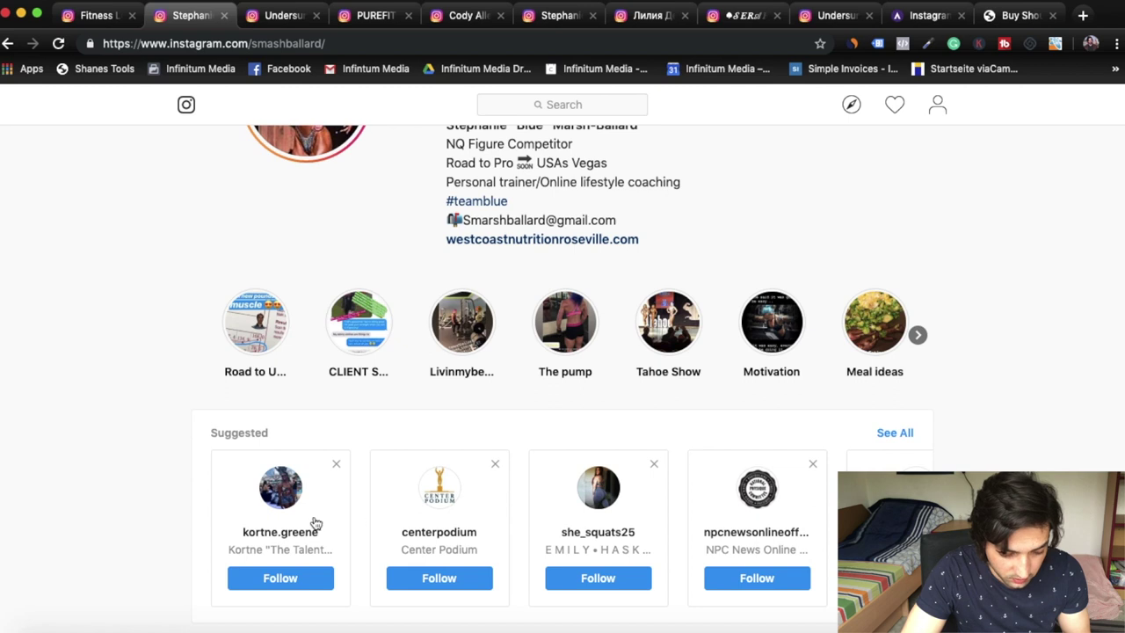
{"action": "scroll", "coordinate": [312, 523], "scroll_direction": "up", "scroll_amount": 1}
{"action": "scroll", "coordinate": [312, 522], "scroll_direction": "up", "scroll_amount": 3}
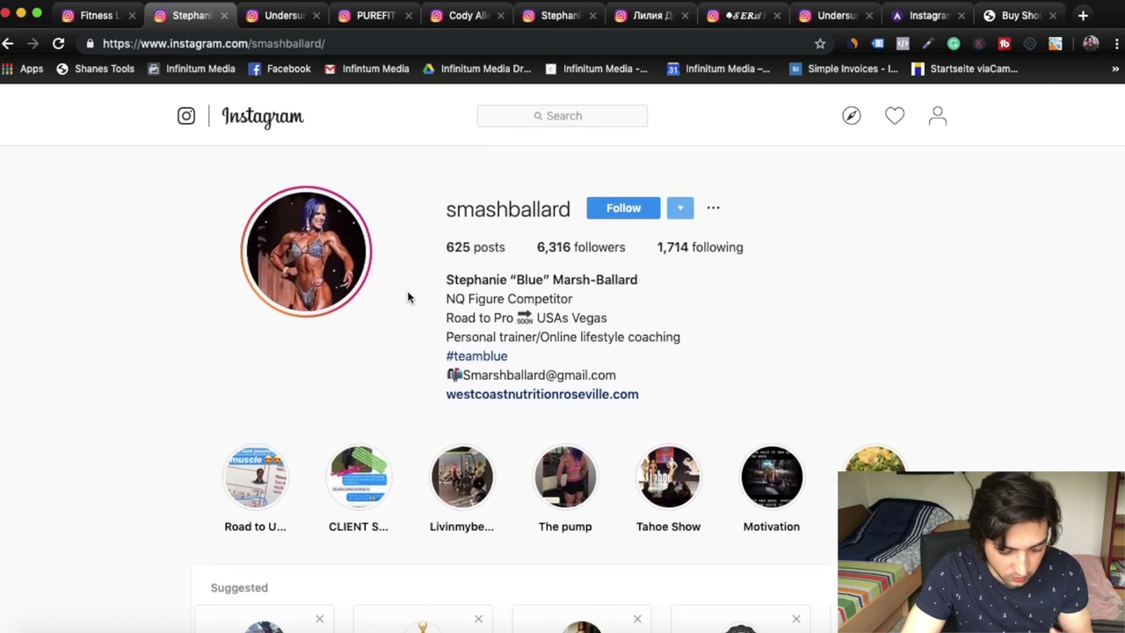
Copy the figure competitor's username and look up the account's engagement rate in the Phlanx Influencer Engagement Calculator.
{"action": "left_click_drag", "start_coordinate": [448, 211], "coordinate": [573, 209]}
{"action": "key", "text": "super+c"}
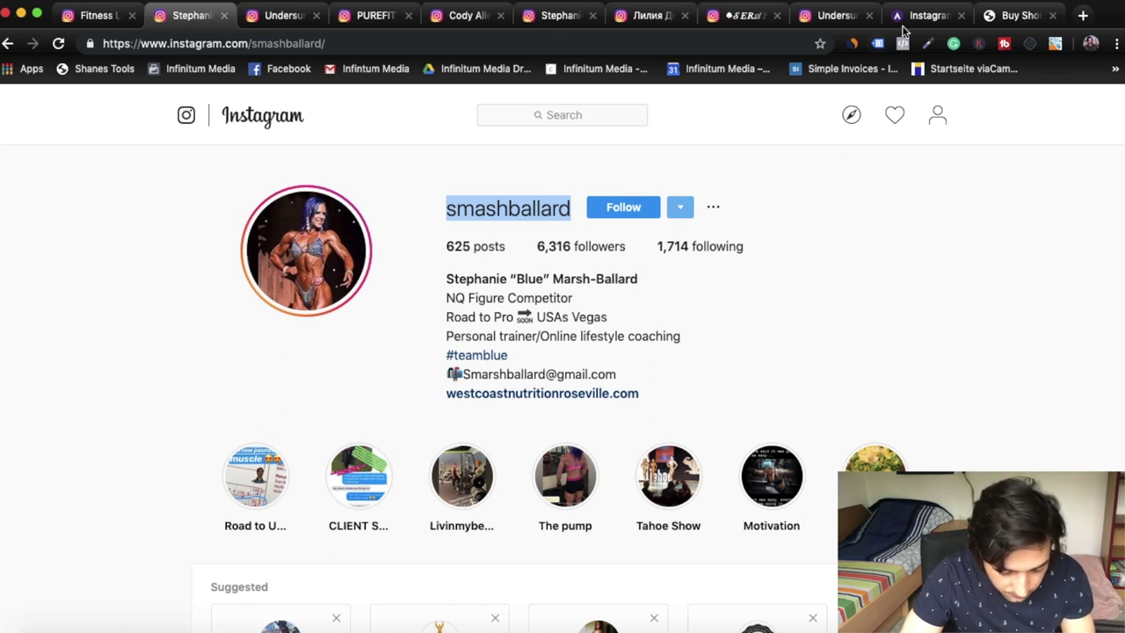
{"action": "left_click", "coordinate": [927, 15]}
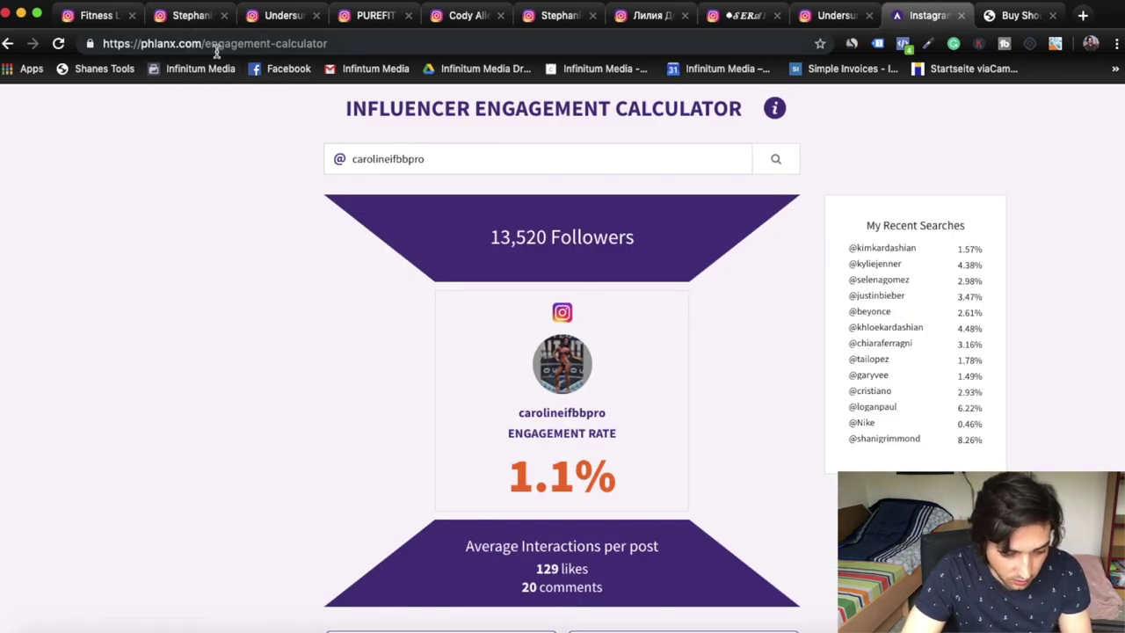
{"action": "double_click", "coordinate": [453, 156]}
{"action": "key", "text": "super+v"}
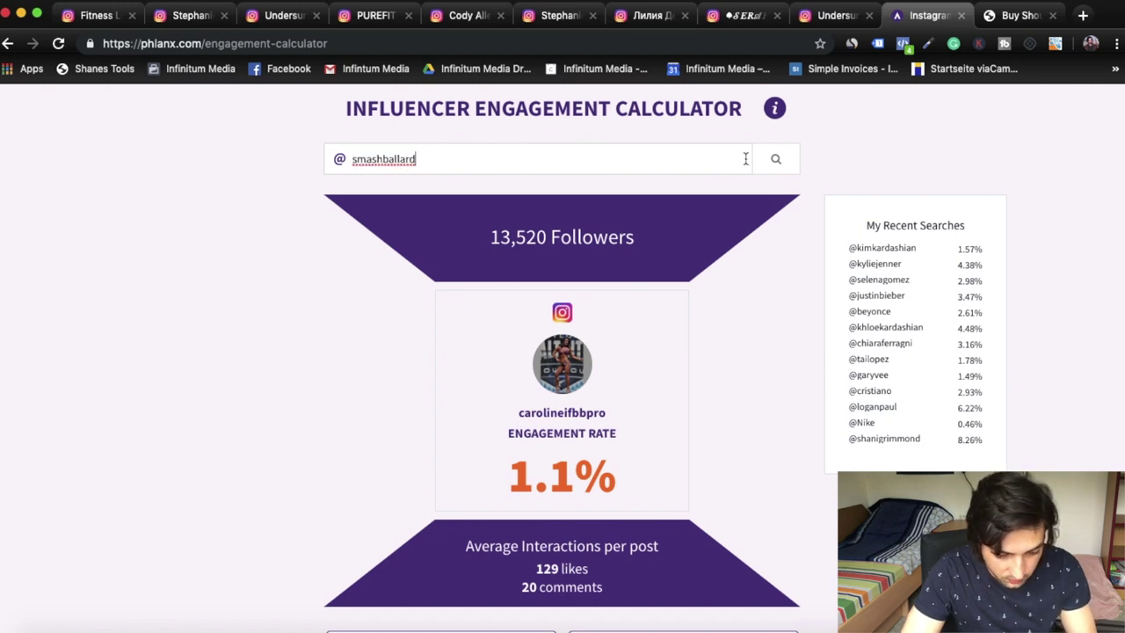
{"action": "left_click", "coordinate": [773, 160]}
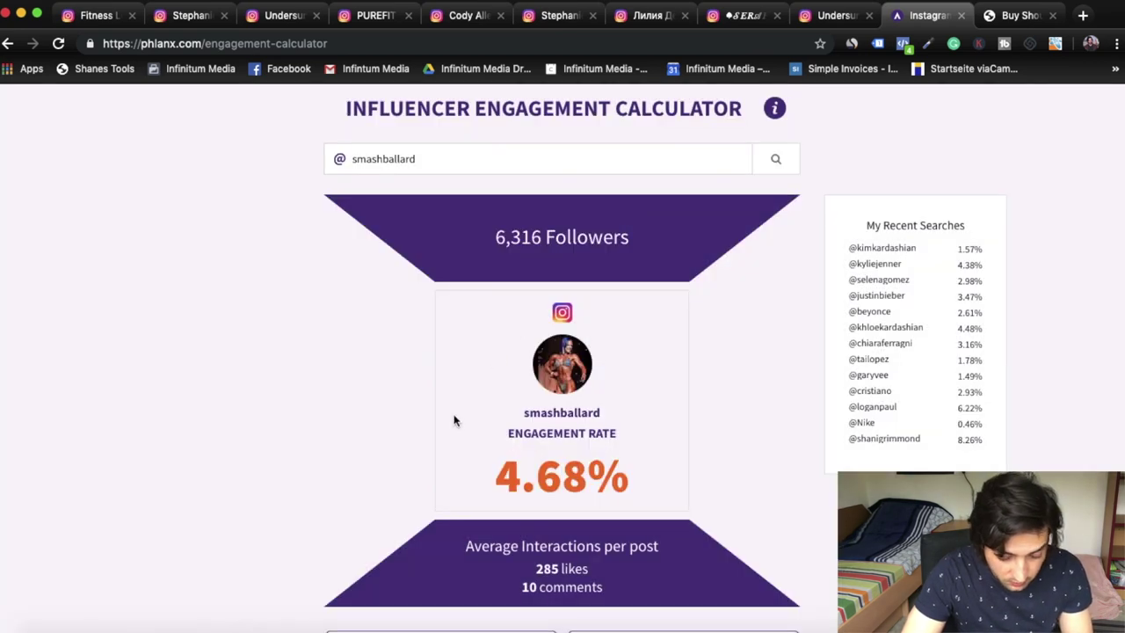
{"action": "scroll", "coordinate": [527, 448], "scroll_direction": "down", "scroll_amount": 2}
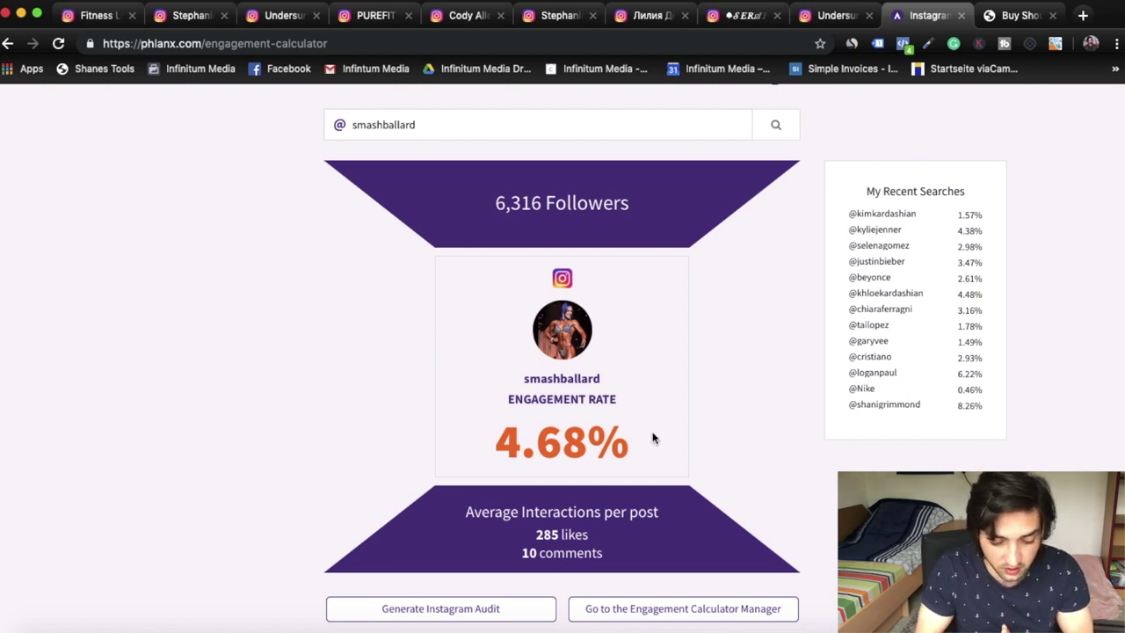
Copy the purefit_lifestyle username from its profile and look up its engagement rate in the Phlanx calculator.
{"action": "left_click", "coordinate": [373, 15]}
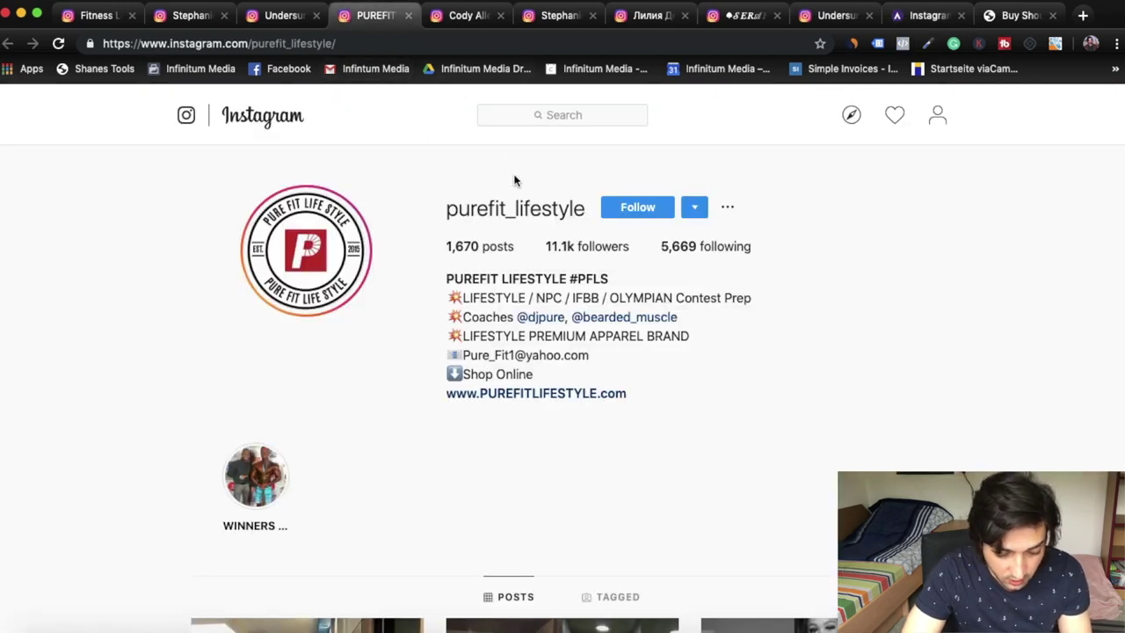
{"action": "left_click_drag", "start_coordinate": [445, 211], "coordinate": [585, 211]}
{"action": "key", "text": "ctrl+c"}
{"action": "left_click", "coordinate": [927, 15]}
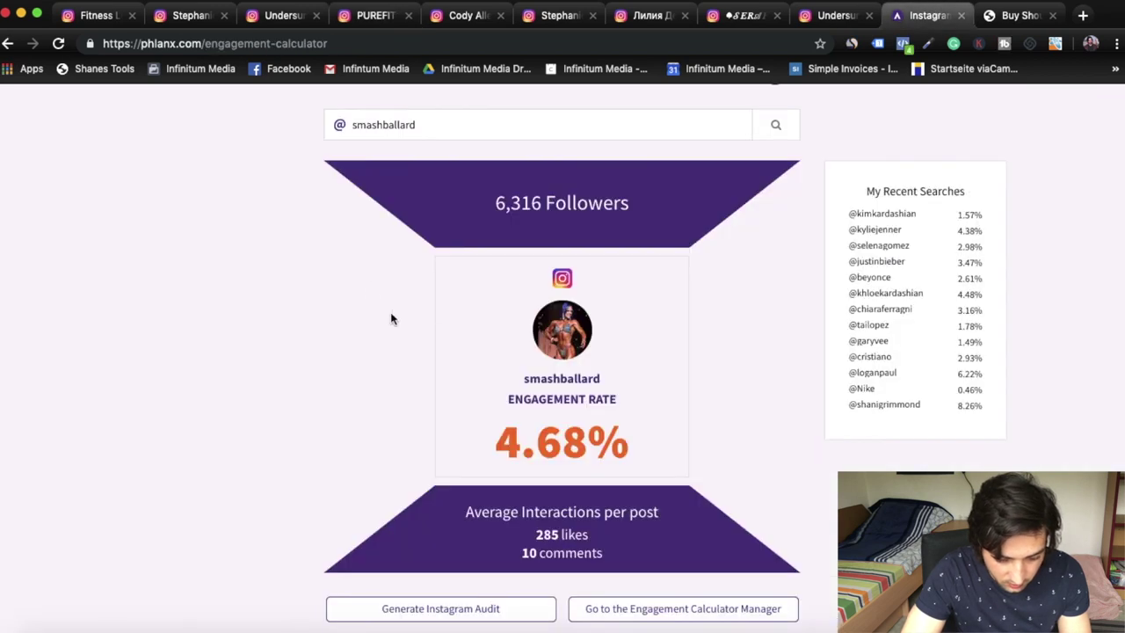
{"action": "triple_click", "coordinate": [466, 129]}
{"action": "key", "text": "ctrl+v"}
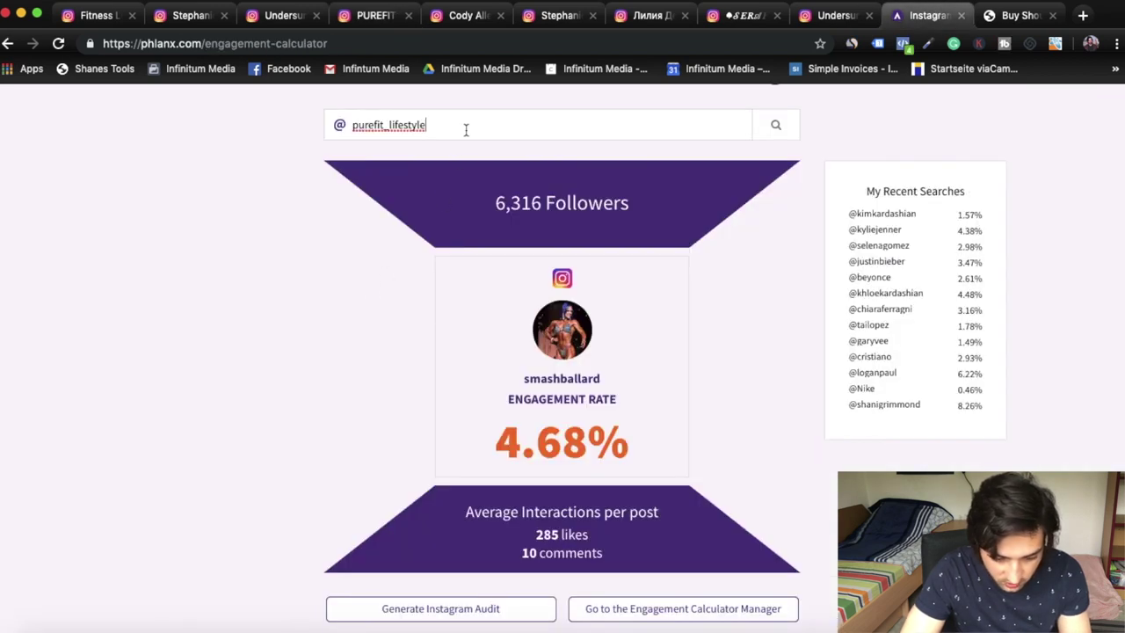
{"action": "key", "text": "Return"}
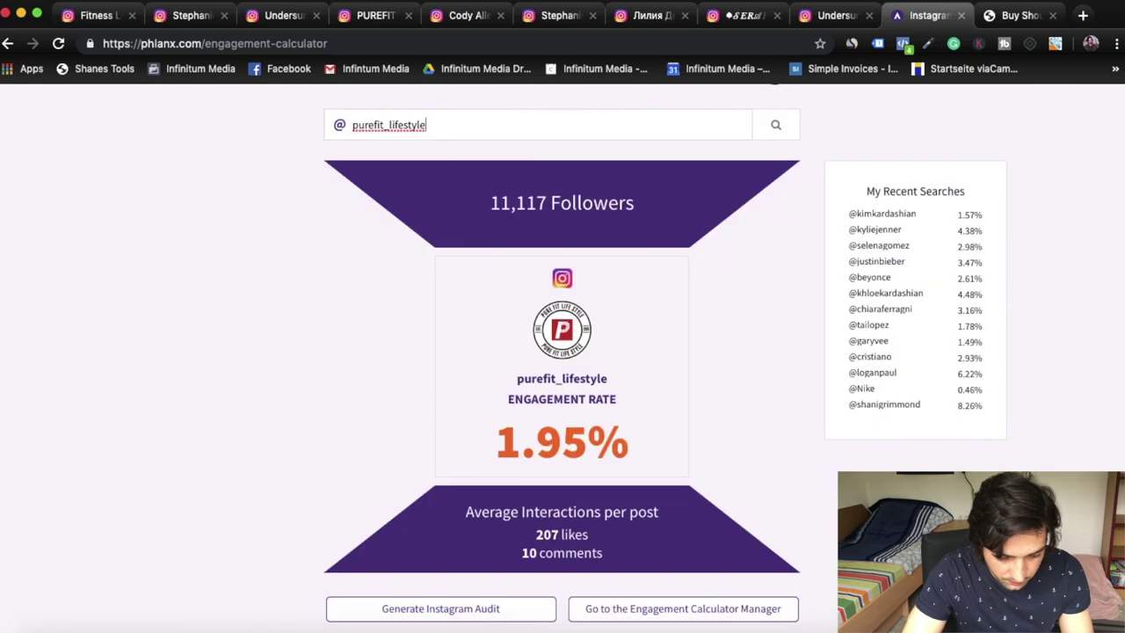
Close the candidate profile tabs from the figure competitor's through serafima's, keeping the fitnesslovrs tab and the last undersun_fitness tab.
{"action": "left_click", "coordinate": [187, 21]}
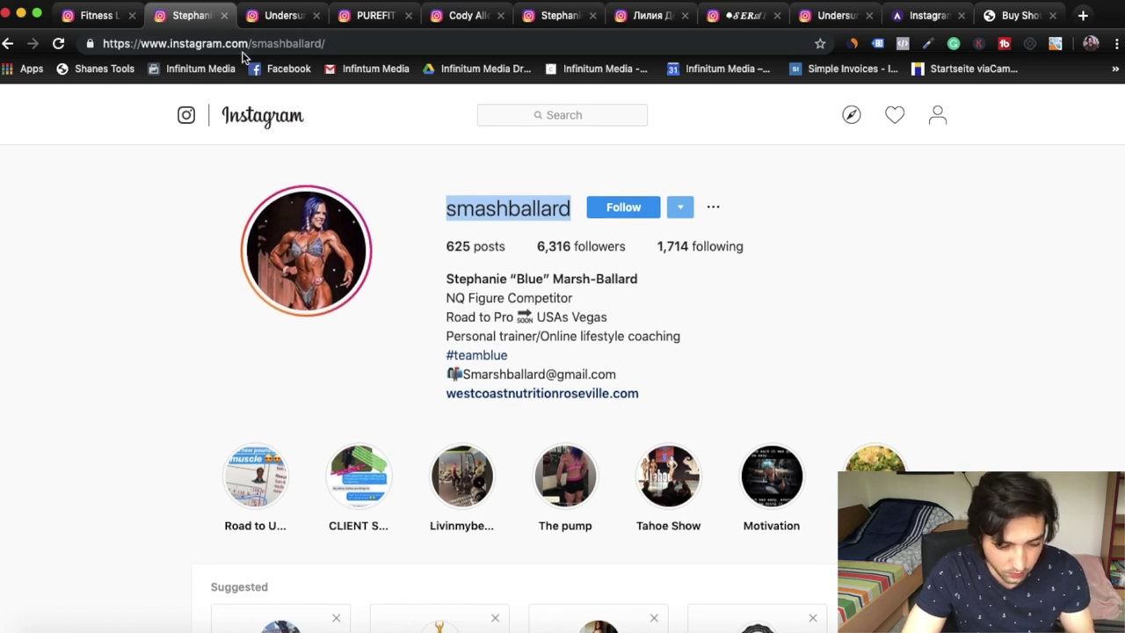
{"action": "key", "text": "super+w"}
{"action": "key", "text": "super+w"}
{"action": "key", "text": "super+w"}
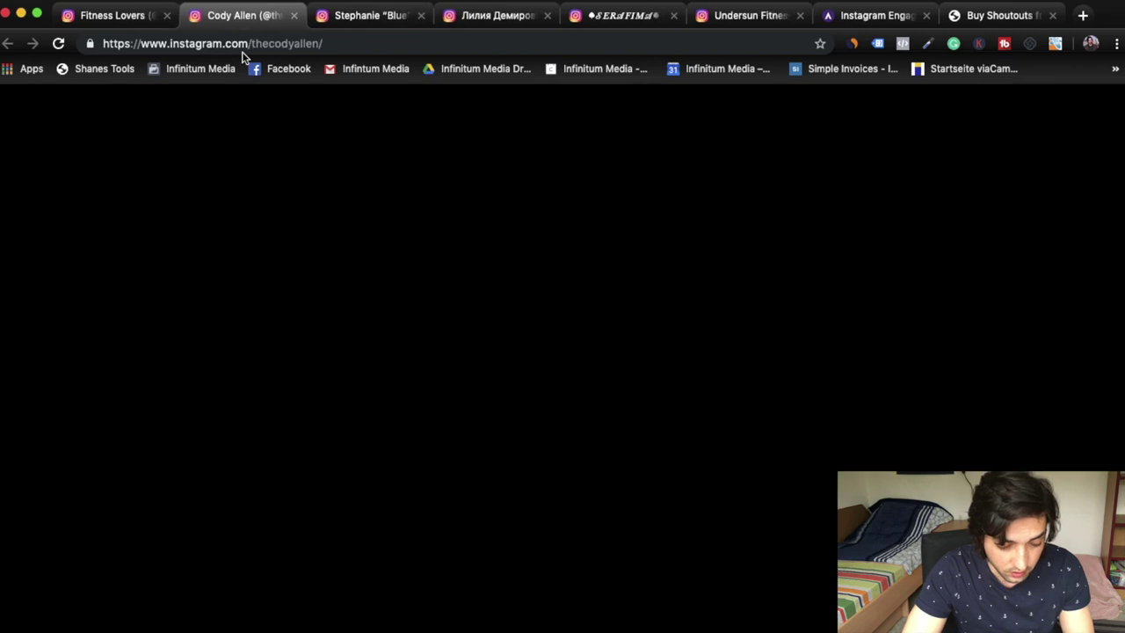
{"action": "key", "text": "super+w"}
{"action": "key", "text": "super+w"}
{"action": "key", "text": "super+w"}
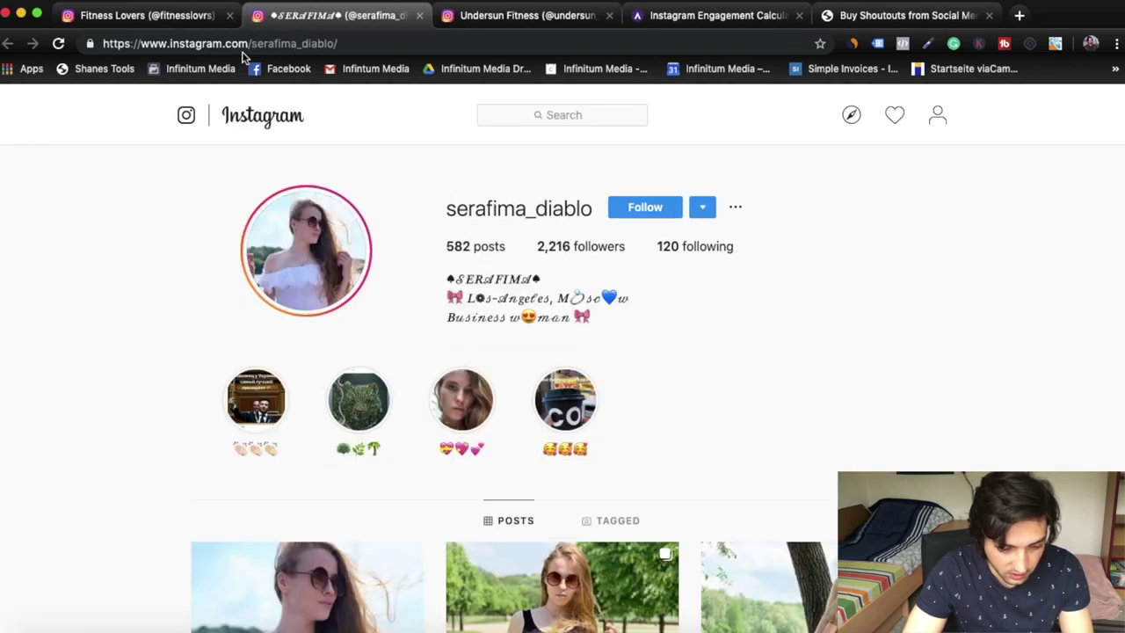
{"action": "key", "text": "super+w"}
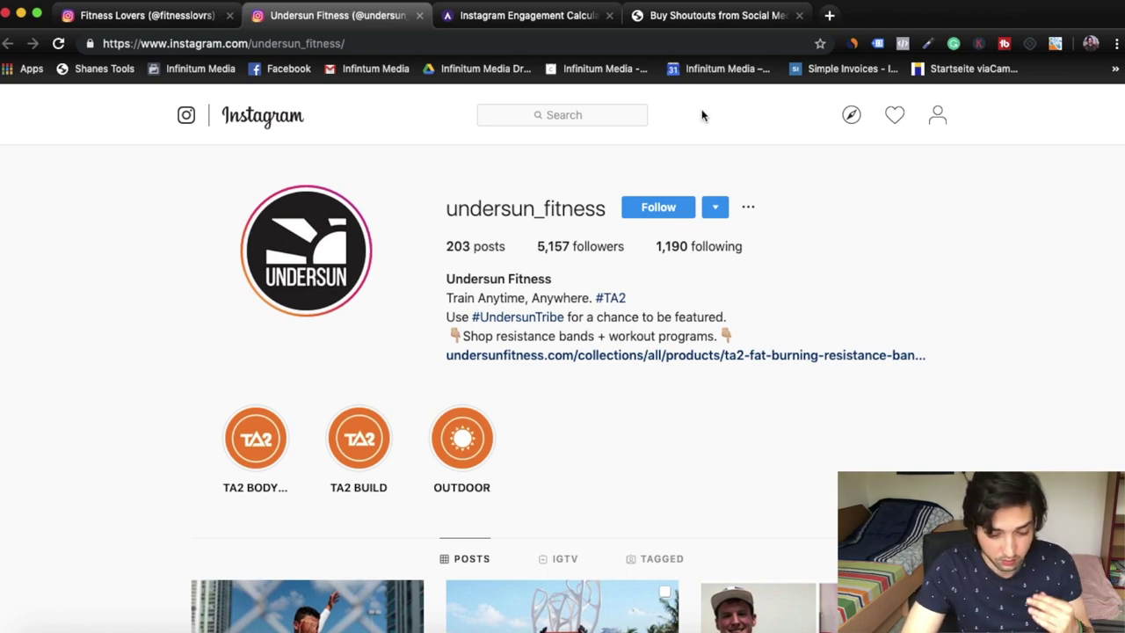
Switch to the Shoutcart site and log in with the prefilled account credentials, completing the reCAPTCHA check.
{"action": "left_click", "coordinate": [701, 17]}
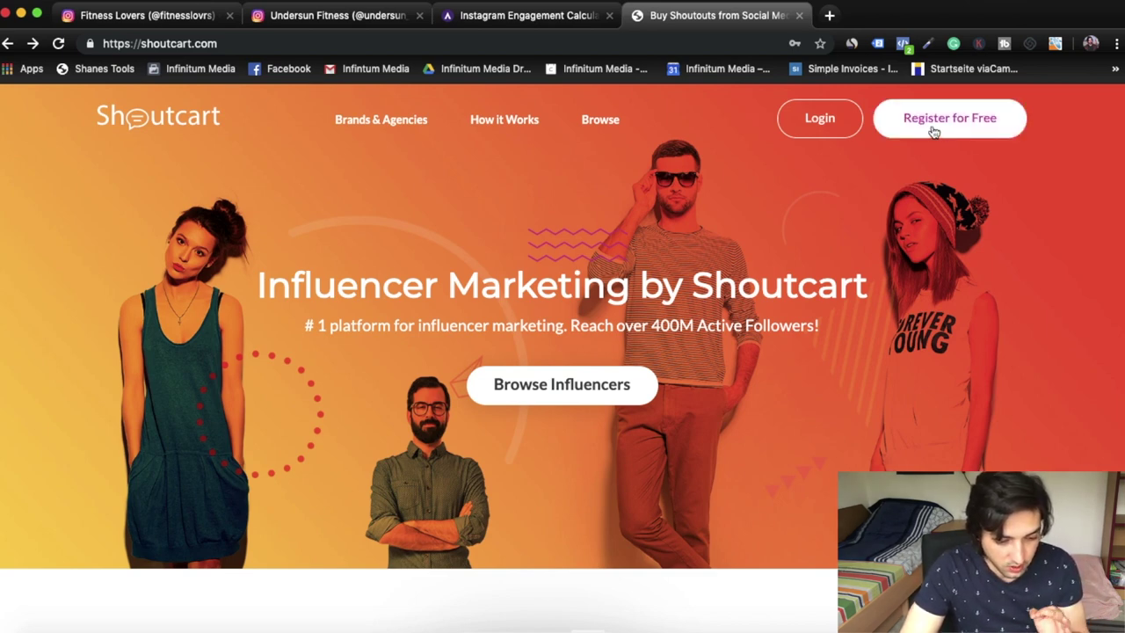
{"action": "left_click", "coordinate": [822, 132]}
{"action": "left_click", "coordinate": [434, 409]}
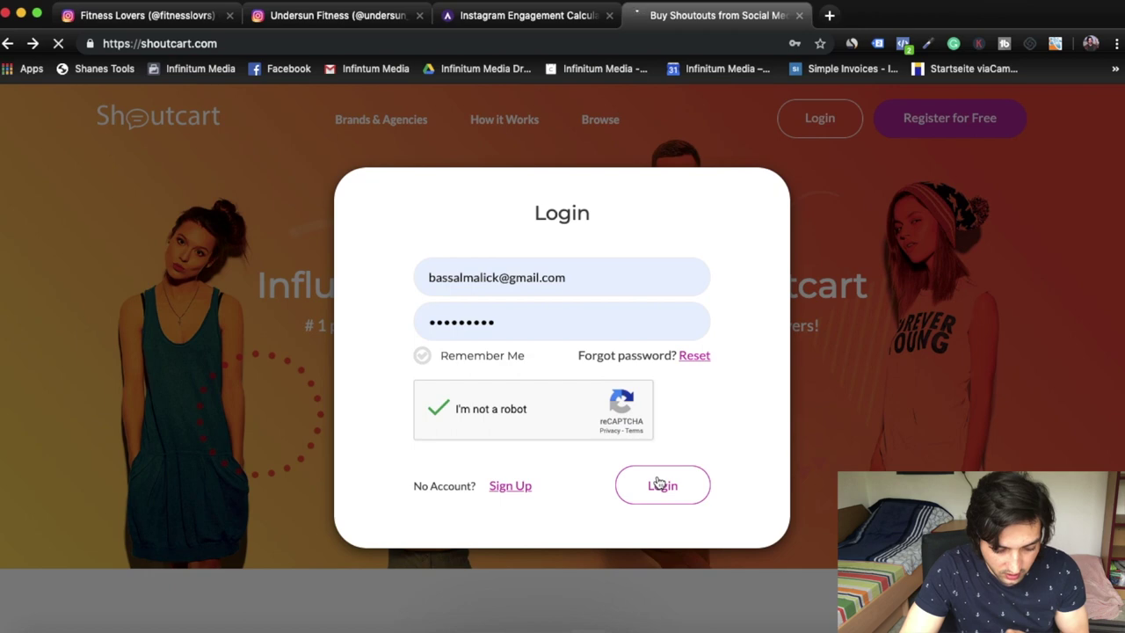
{"action": "left_click", "coordinate": [658, 484]}
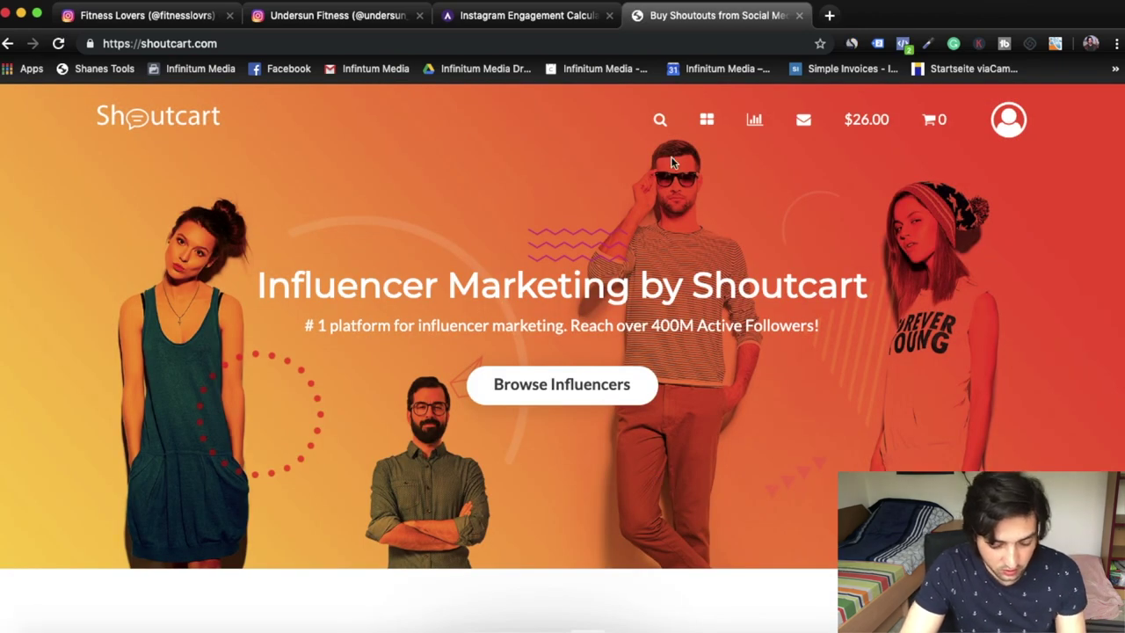
Open Shoutcart's influencer search page and examine its influencer channel, influencer type and category filters.
{"action": "left_click", "coordinate": [660, 121]}
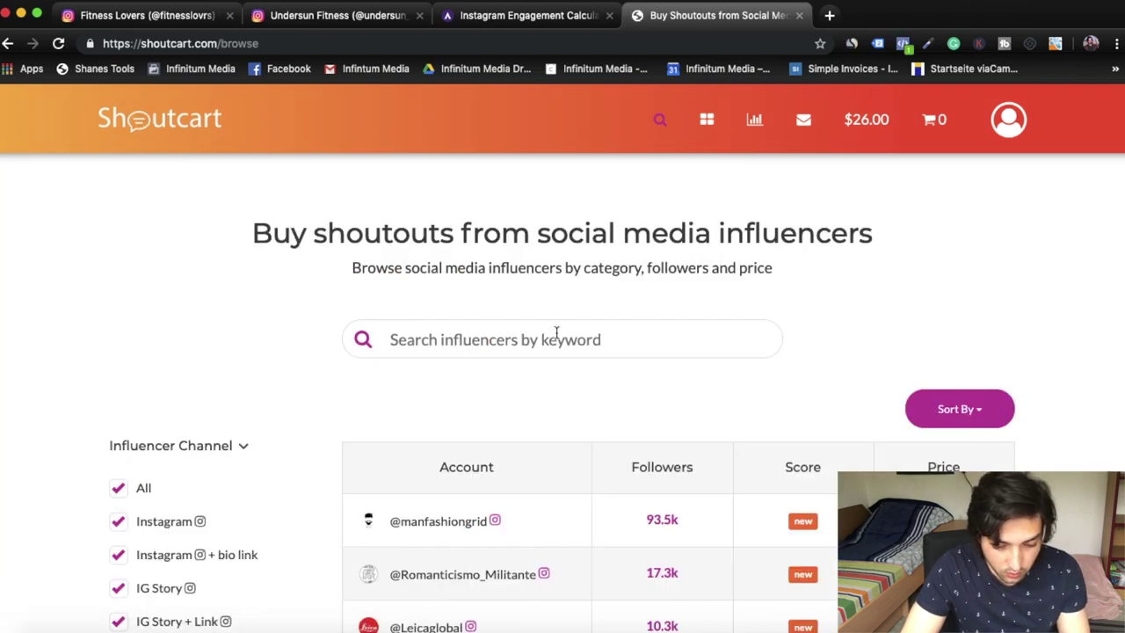
{"action": "scroll", "coordinate": [184, 416], "scroll_direction": "down", "scroll_amount": 5}
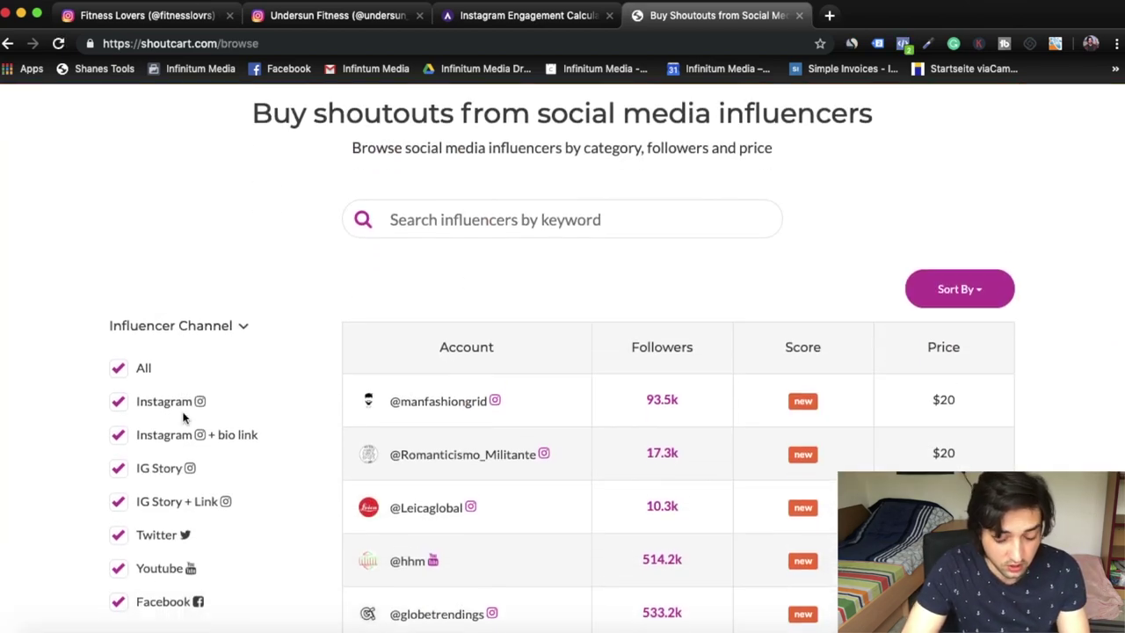
{"action": "scroll", "coordinate": [202, 387], "scroll_direction": "down", "scroll_amount": 2}
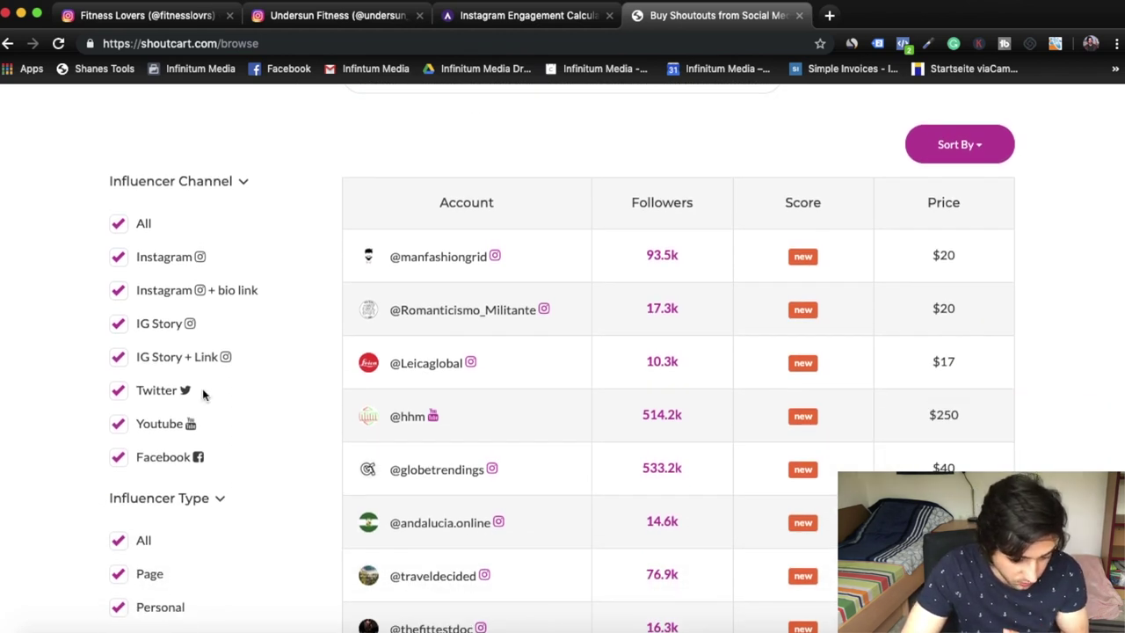
{"action": "scroll", "coordinate": [202, 393], "scroll_direction": "down", "scroll_amount": 1}
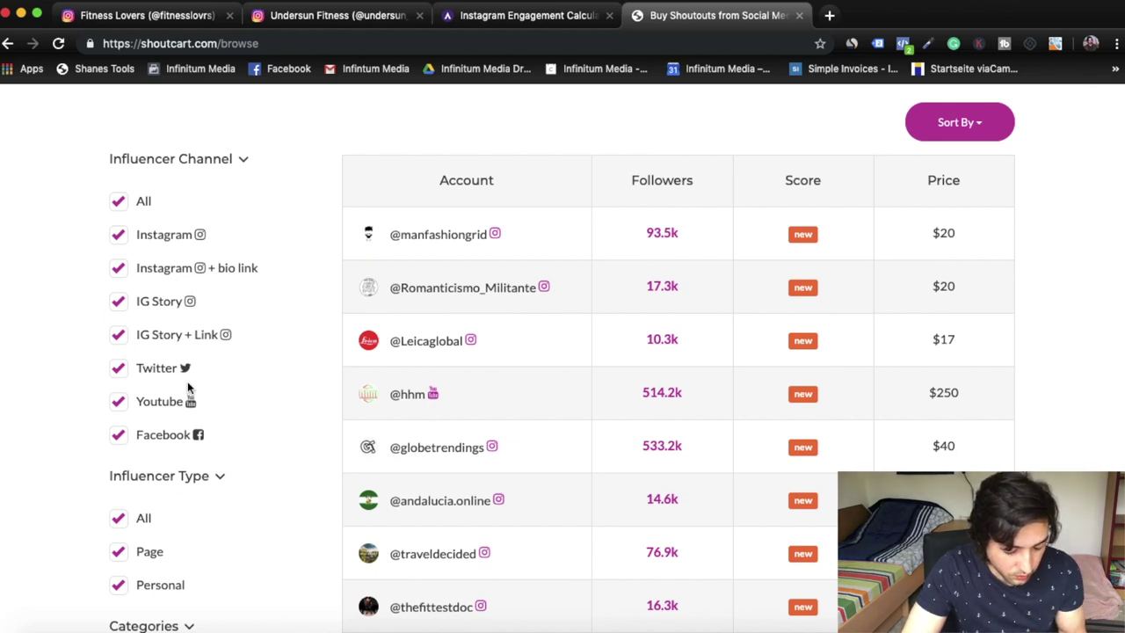
{"action": "scroll", "coordinate": [215, 450], "scroll_direction": "down", "scroll_amount": 7}
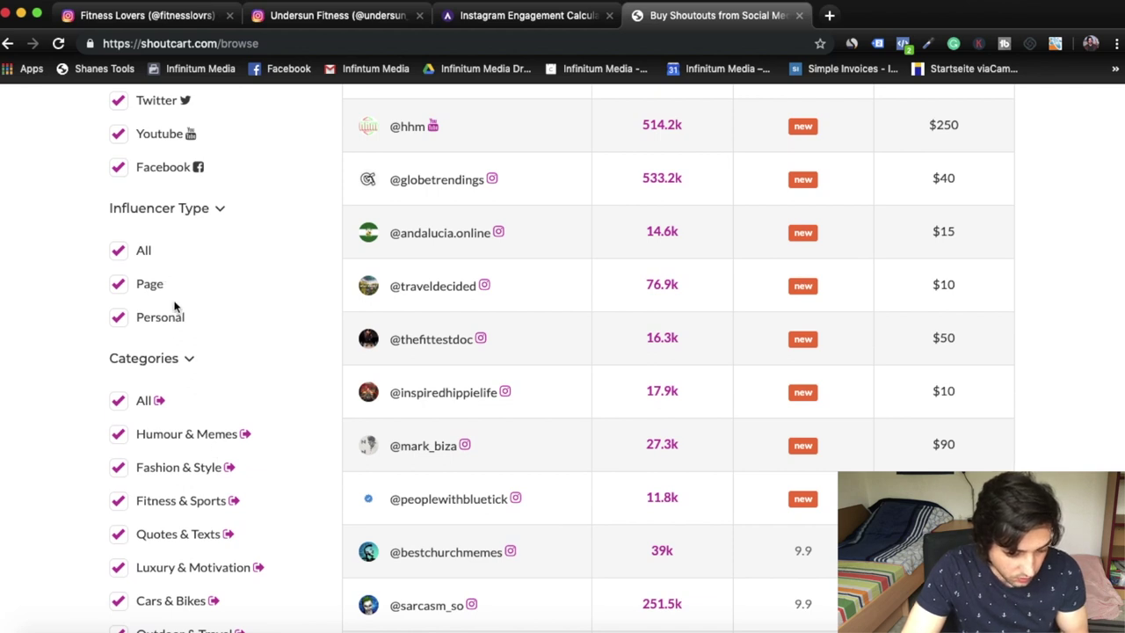
{"action": "scroll", "coordinate": [175, 306], "scroll_direction": "down", "scroll_amount": 4}
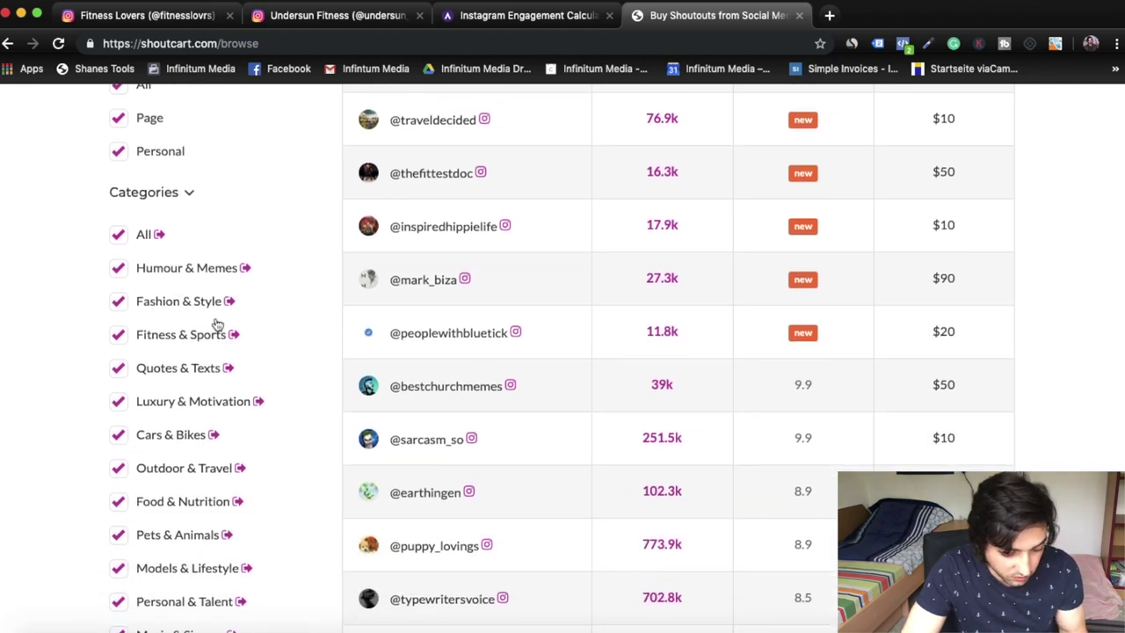
{"action": "scroll", "coordinate": [202, 365], "scroll_direction": "down", "scroll_amount": 1}
{"action": "scroll", "coordinate": [206, 364], "scroll_direction": "up", "scroll_amount": 1}
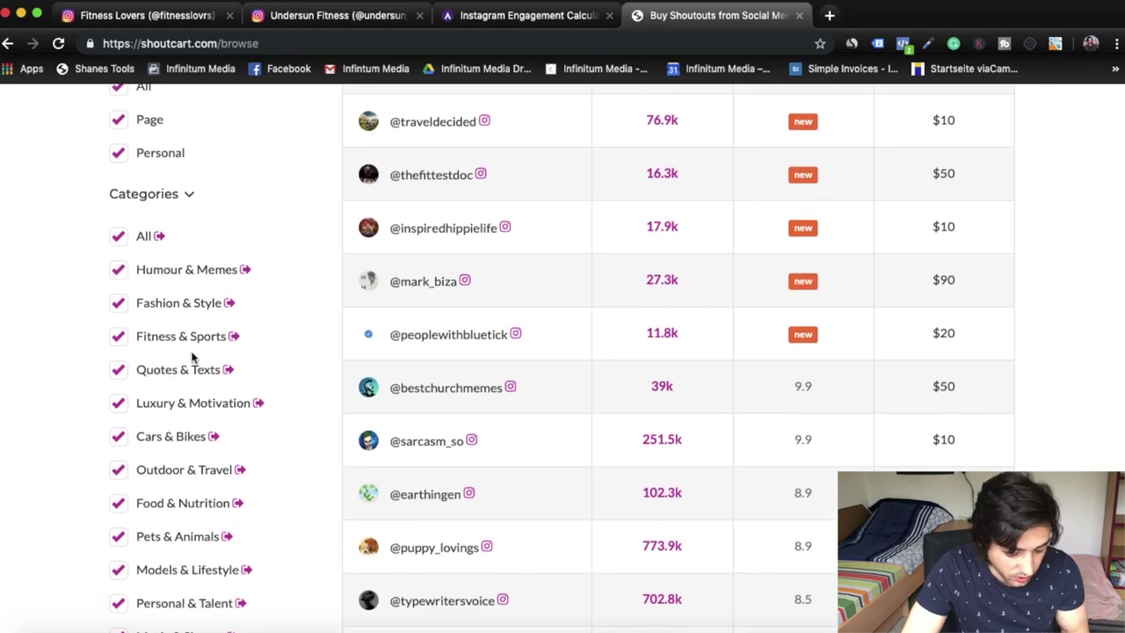
Set the demographics filters to English as the language and United States as the country.
{"action": "scroll", "coordinate": [136, 351], "scroll_direction": "down", "scroll_amount": 5}
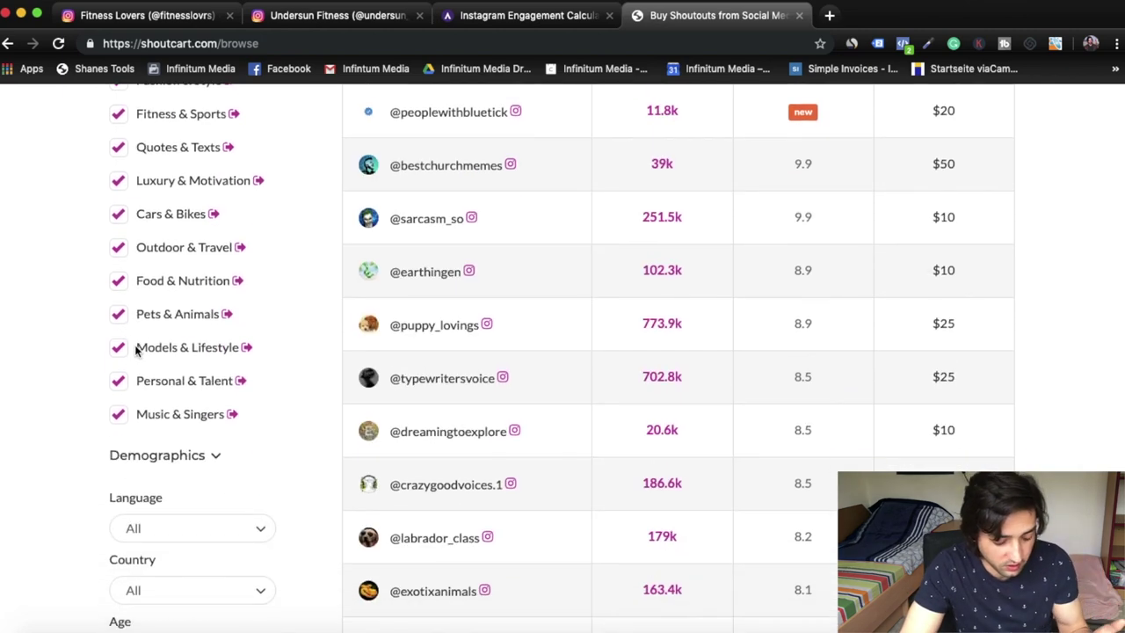
{"action": "scroll", "coordinate": [136, 350], "scroll_direction": "down", "scroll_amount": 2}
{"action": "scroll", "coordinate": [220, 368], "scroll_direction": "down", "scroll_amount": 2}
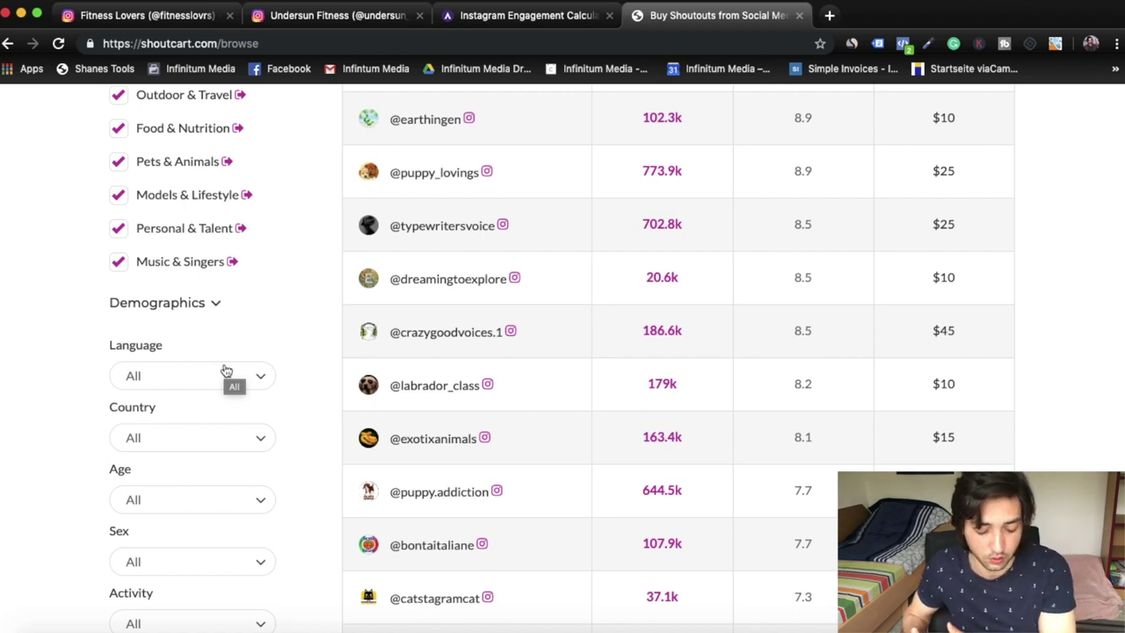
{"action": "scroll", "coordinate": [226, 369], "scroll_direction": "down", "scroll_amount": 1}
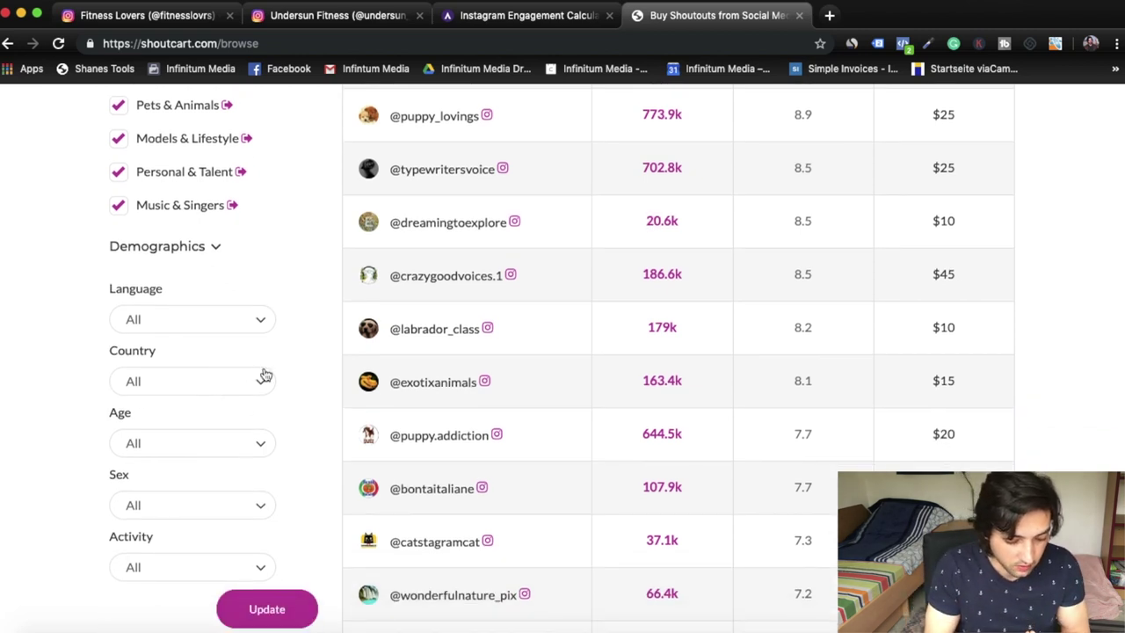
{"action": "left_click", "coordinate": [232, 317]}
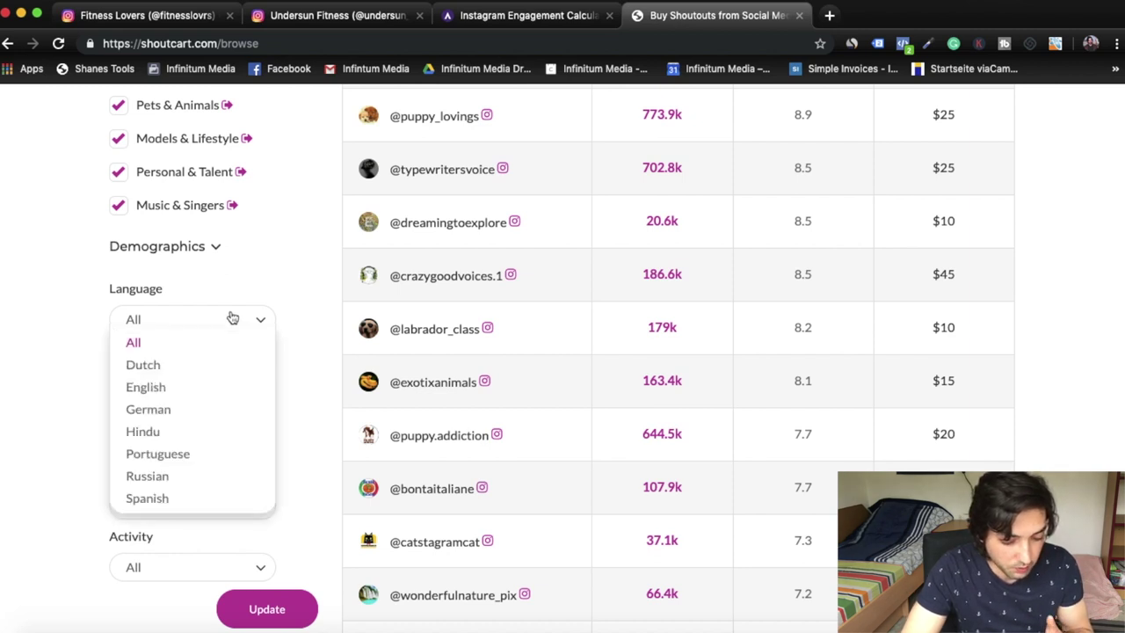
{"action": "left_click", "coordinate": [150, 387]}
{"action": "left_click", "coordinate": [142, 394]}
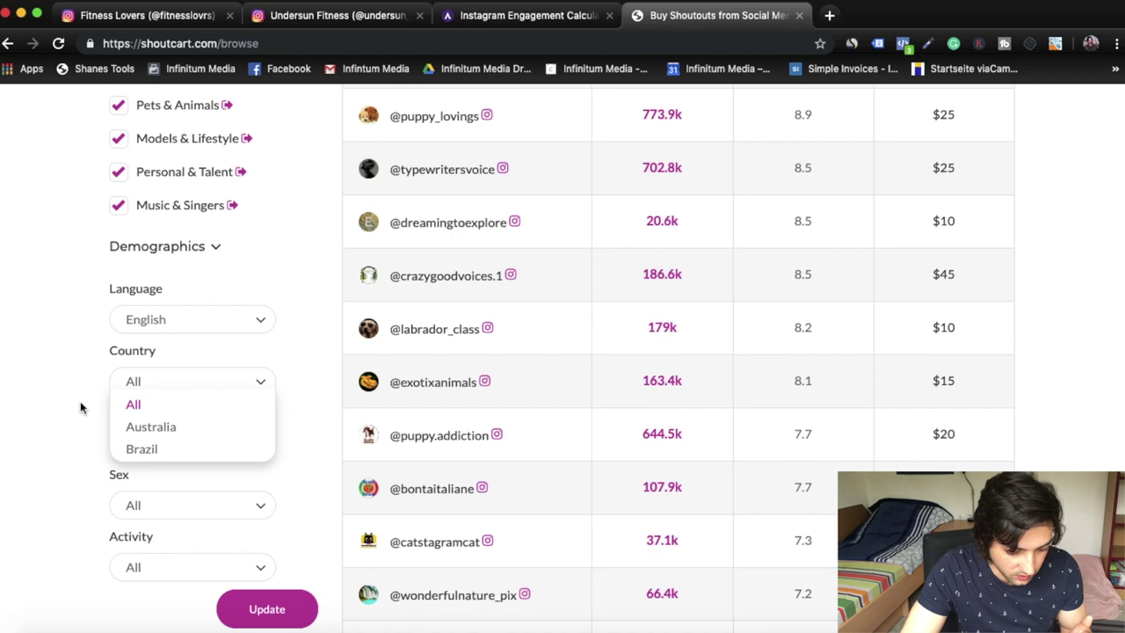
{"action": "left_click", "coordinate": [182, 381]}
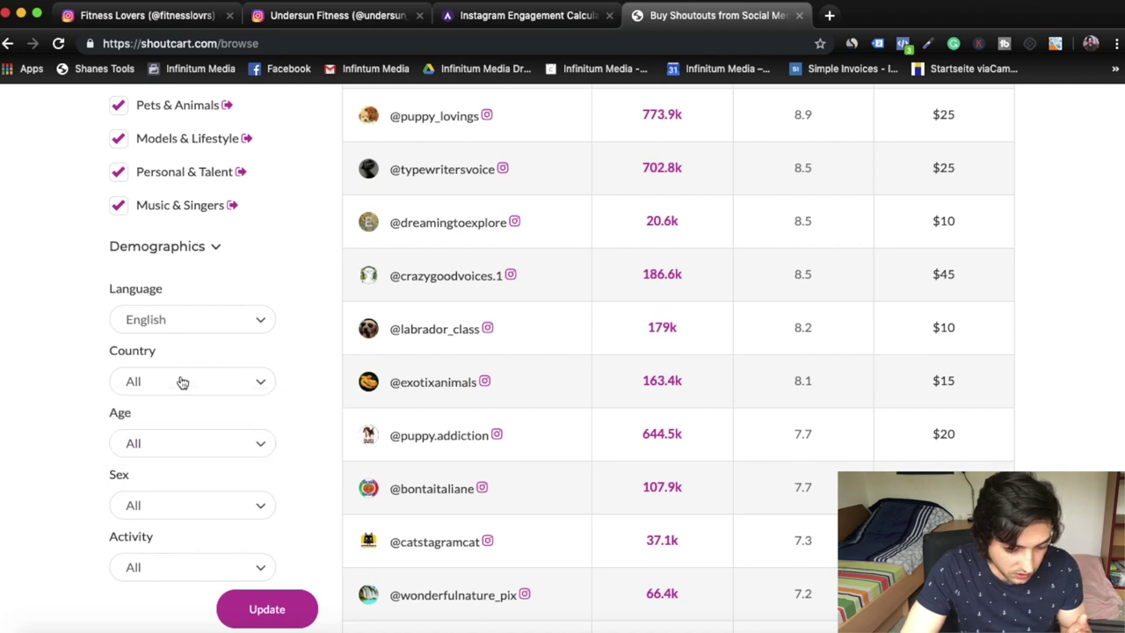
{"action": "left_click", "coordinate": [261, 384]}
{"action": "scroll", "coordinate": [141, 422], "scroll_direction": "down", "scroll_amount": 1}
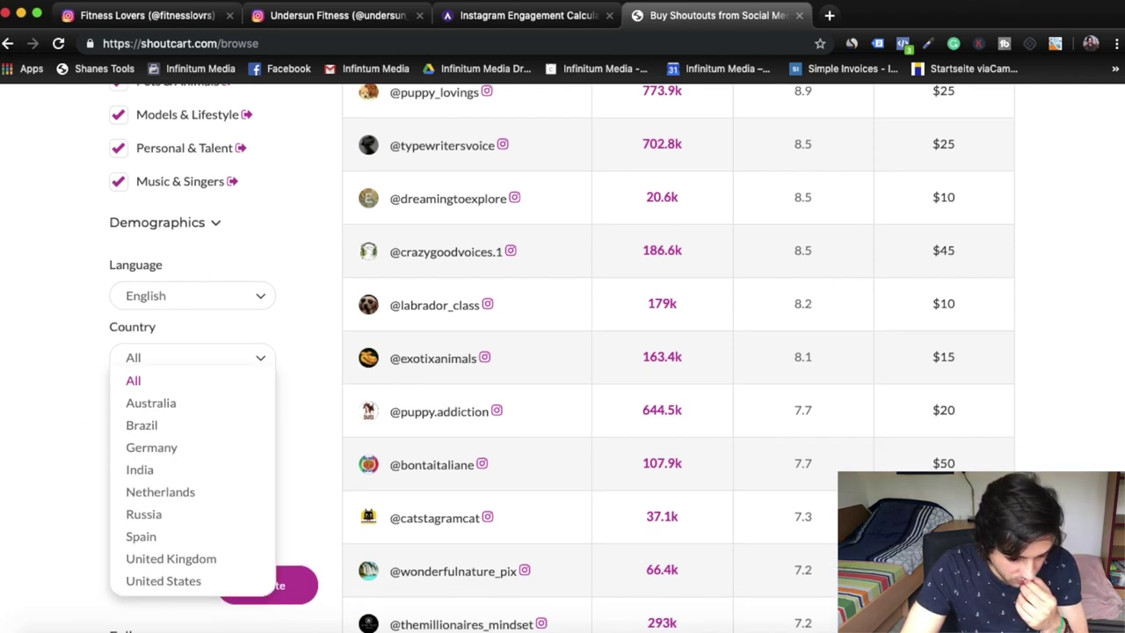
{"action": "left_click", "coordinate": [163, 587]}
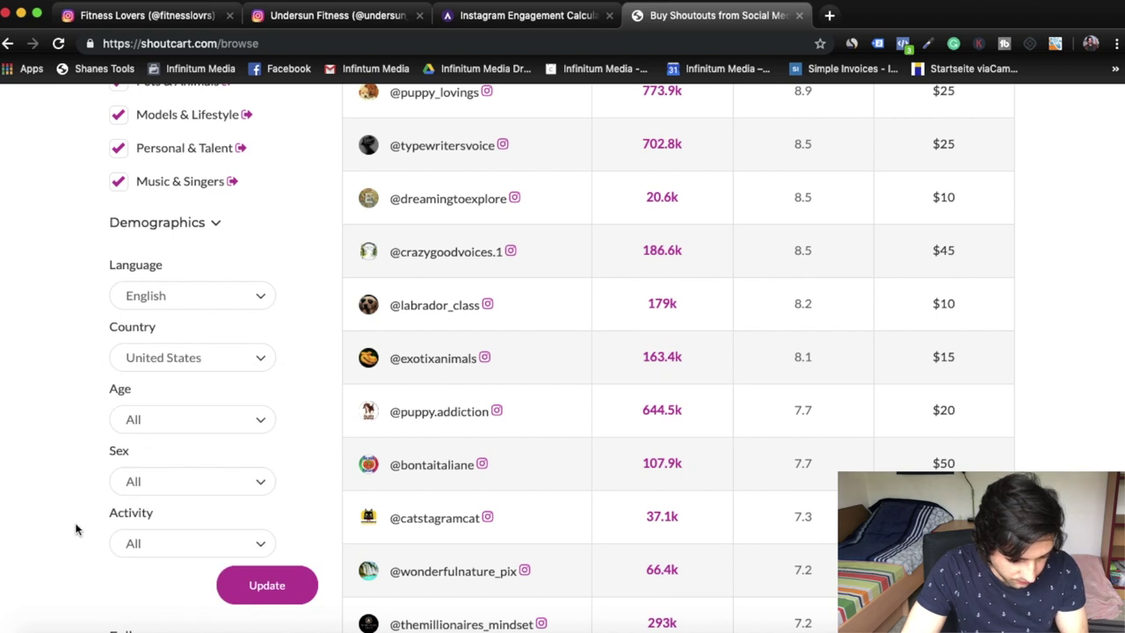
Examine the options offered by the Sex demographic filter.
{"action": "scroll", "coordinate": [76, 531], "scroll_direction": "down", "scroll_amount": 1}
{"action": "left_click", "coordinate": [219, 428]}
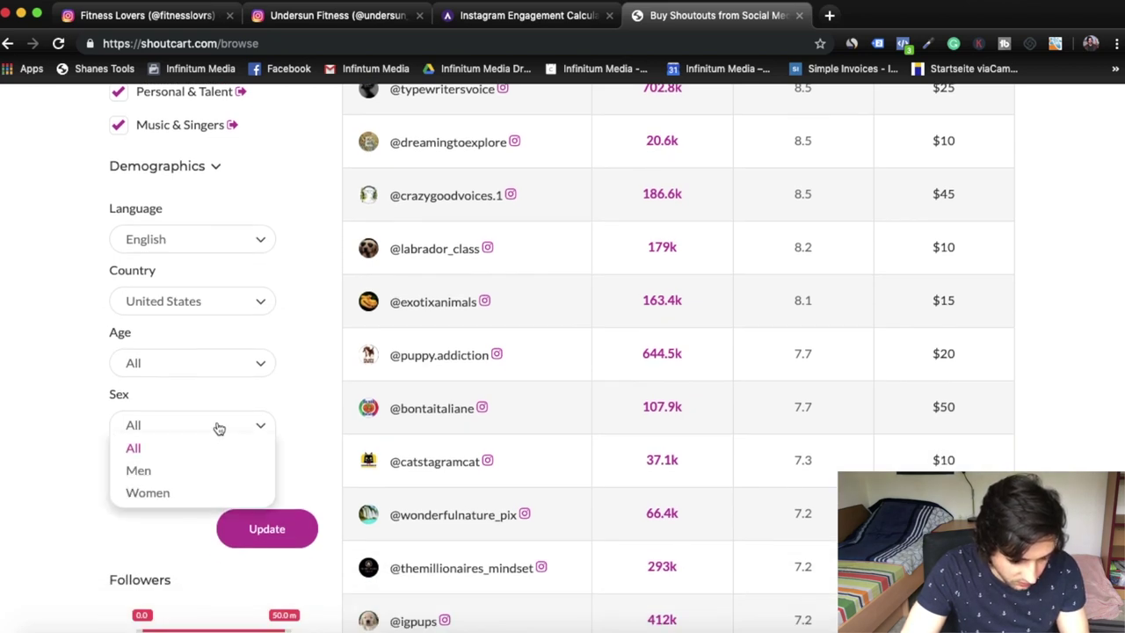
{"action": "left_click", "coordinate": [219, 428]}
{"action": "left_click", "coordinate": [219, 428]}
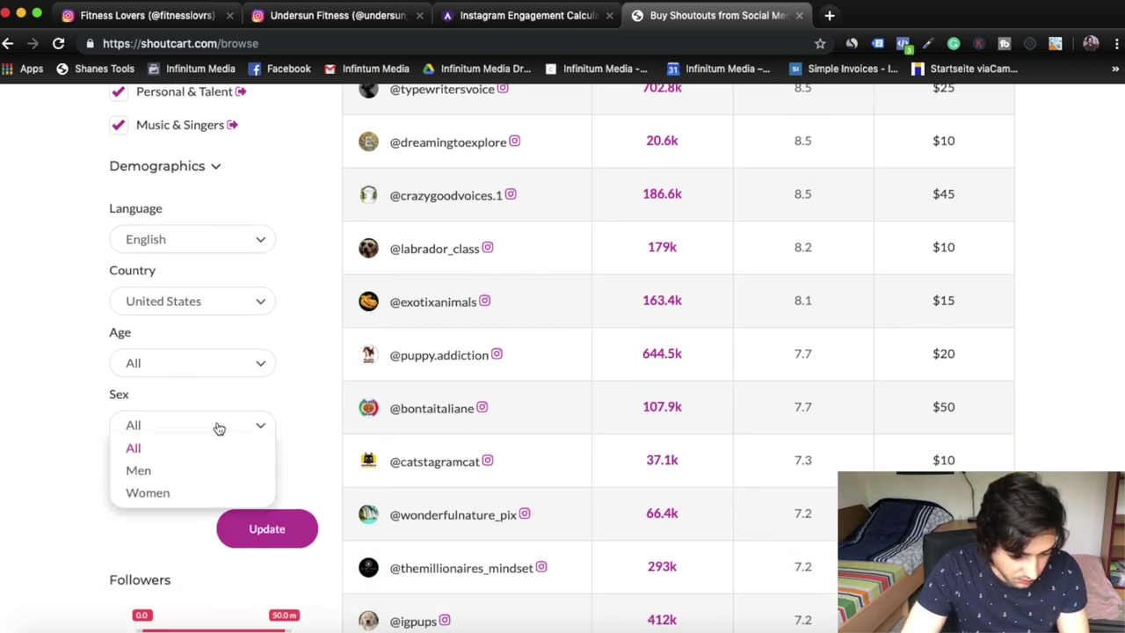
{"action": "left_click", "coordinate": [219, 428]}
Clear all influencer categories and select only Fitness & Sports.
{"action": "scroll", "coordinate": [68, 483], "scroll_direction": "up", "scroll_amount": 1}
{"action": "scroll", "coordinate": [67, 483], "scroll_direction": "down", "scroll_amount": 1}
{"action": "scroll", "coordinate": [68, 482], "scroll_direction": "down", "scroll_amount": 1}
{"action": "scroll", "coordinate": [67, 482], "scroll_direction": "up", "scroll_amount": 6}
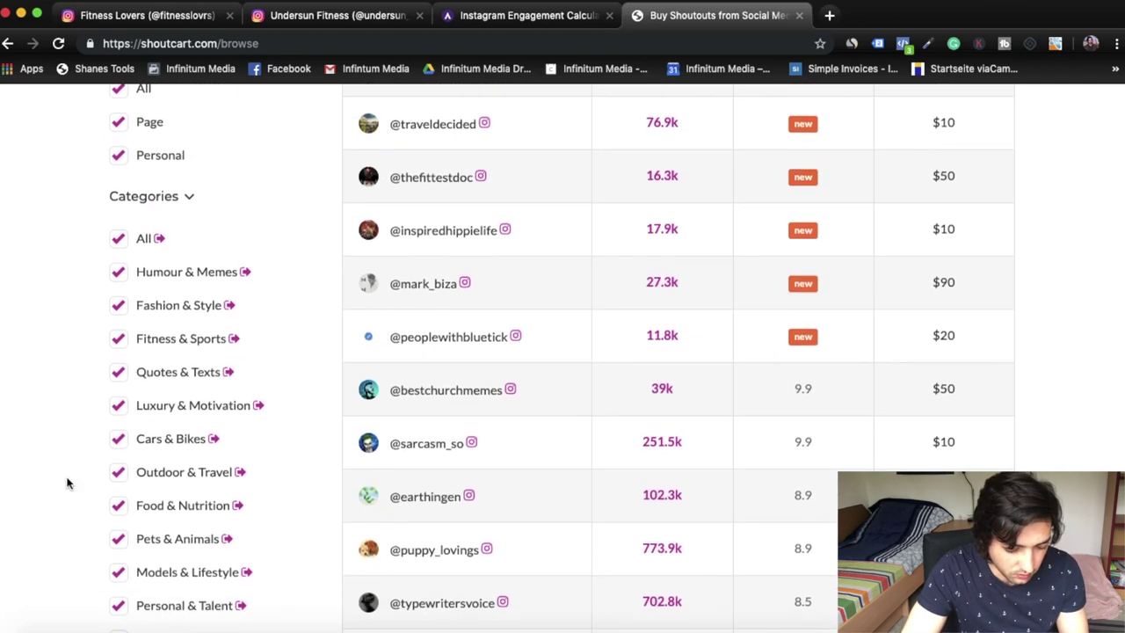
{"action": "scroll", "coordinate": [68, 483], "scroll_direction": "up", "scroll_amount": 1}
{"action": "left_click", "coordinate": [117, 251]}
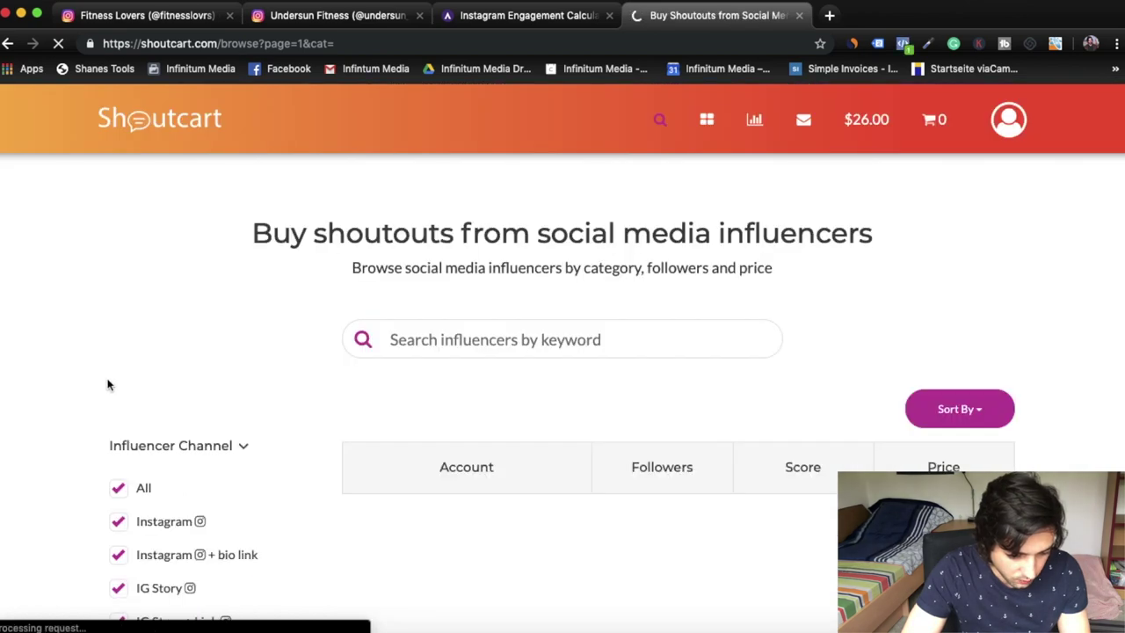
{"action": "scroll", "coordinate": [109, 381], "scroll_direction": "down", "scroll_amount": 6}
{"action": "scroll", "coordinate": [108, 384], "scroll_direction": "down", "scroll_amount": 3}
{"action": "left_click", "coordinate": [117, 378]}
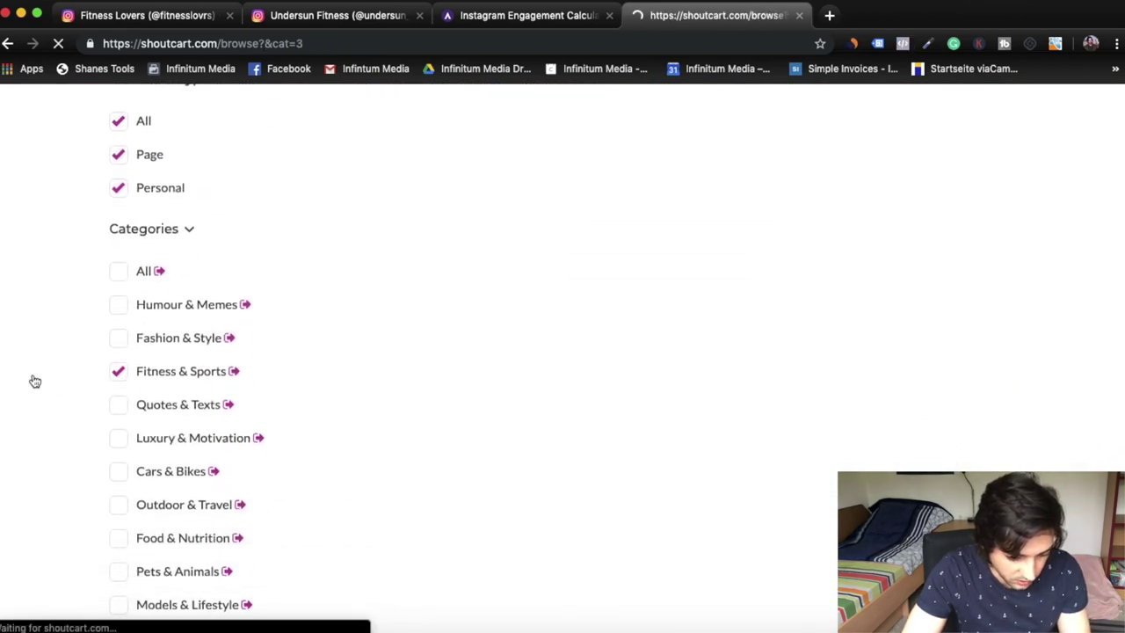
Clear all influencer channels and select only Instagram, Instagram + bio link, IG Story and IG Story + Link.
{"action": "scroll", "coordinate": [33, 378], "scroll_direction": "down", "scroll_amount": 4}
{"action": "left_click", "coordinate": [118, 334]}
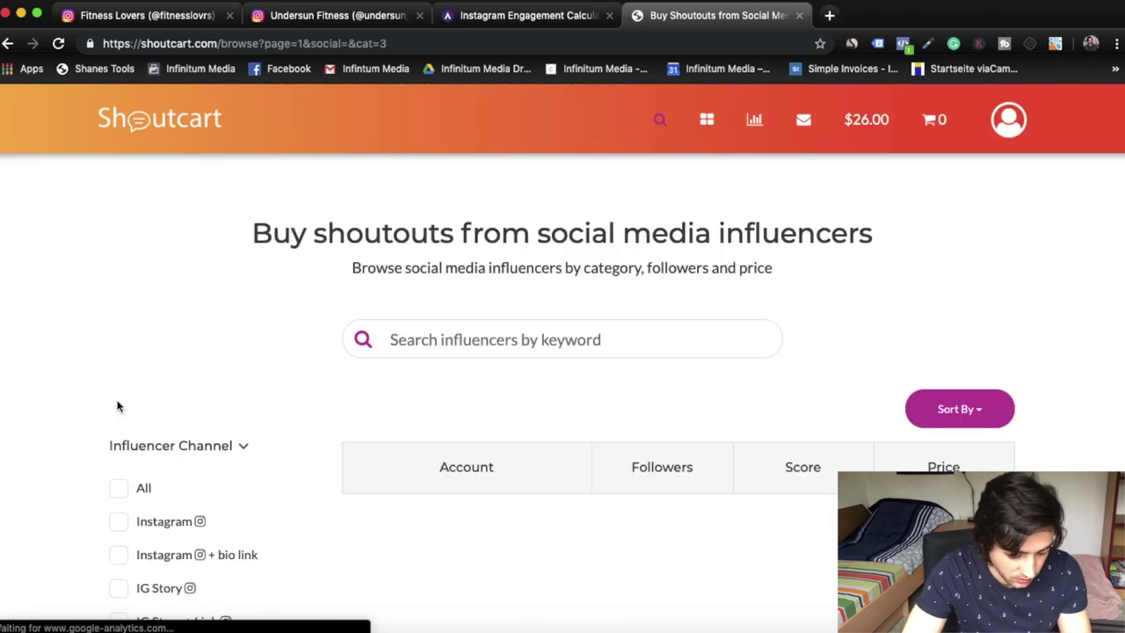
{"action": "scroll", "coordinate": [118, 406], "scroll_direction": "down", "scroll_amount": 4}
{"action": "left_click", "coordinate": [118, 359]}
{"action": "scroll", "coordinate": [122, 410], "scroll_direction": "down", "scroll_amount": 3}
{"action": "left_click", "coordinate": [119, 422]}
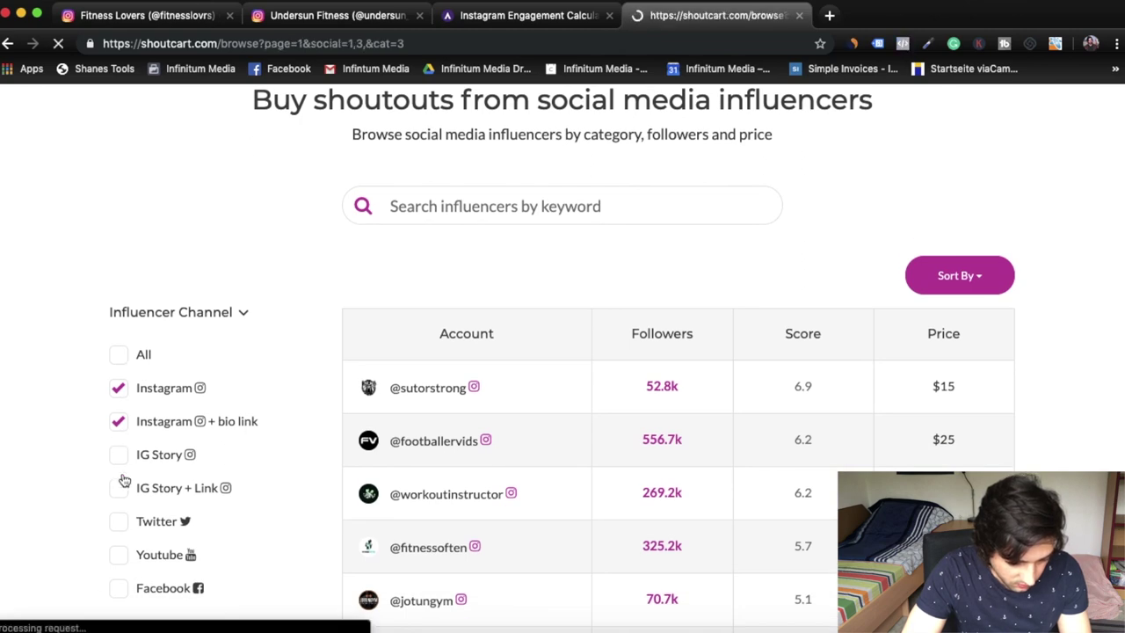
{"action": "scroll", "coordinate": [125, 479], "scroll_direction": "down", "scroll_amount": 3}
{"action": "left_click", "coordinate": [120, 488]}
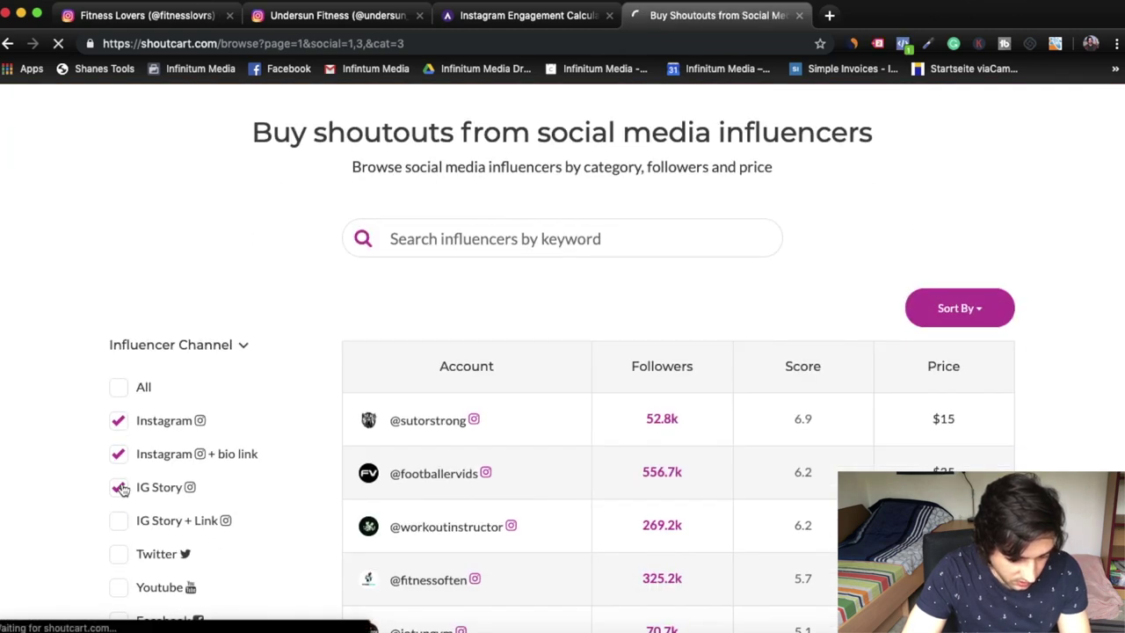
{"action": "scroll", "coordinate": [110, 351], "scroll_direction": "down", "scroll_amount": 6}
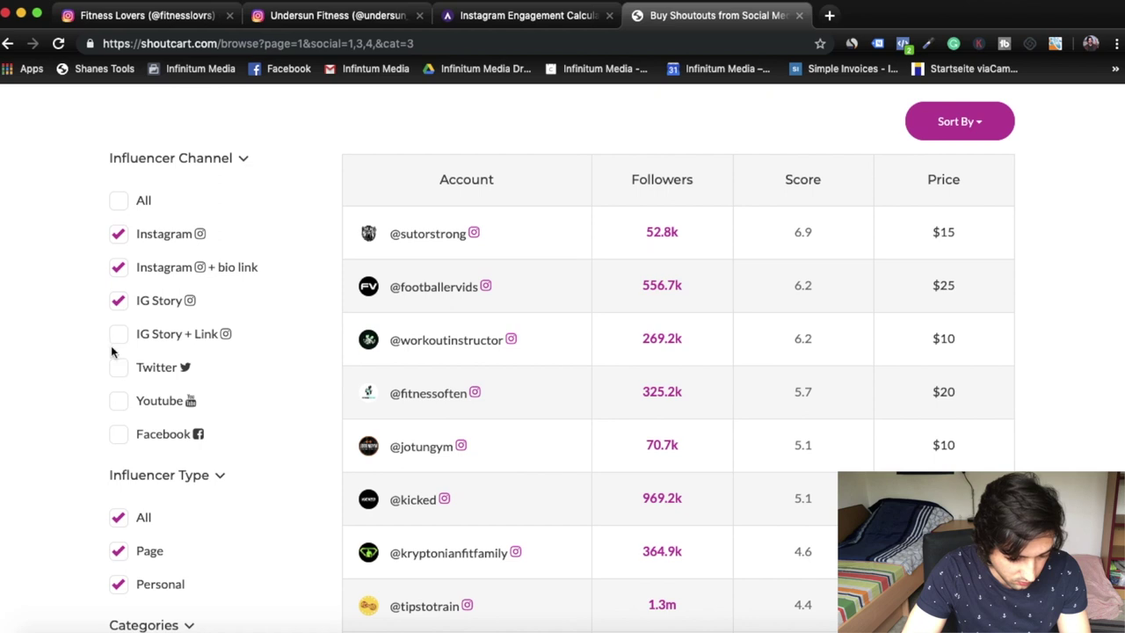
{"action": "left_click", "coordinate": [115, 336]}
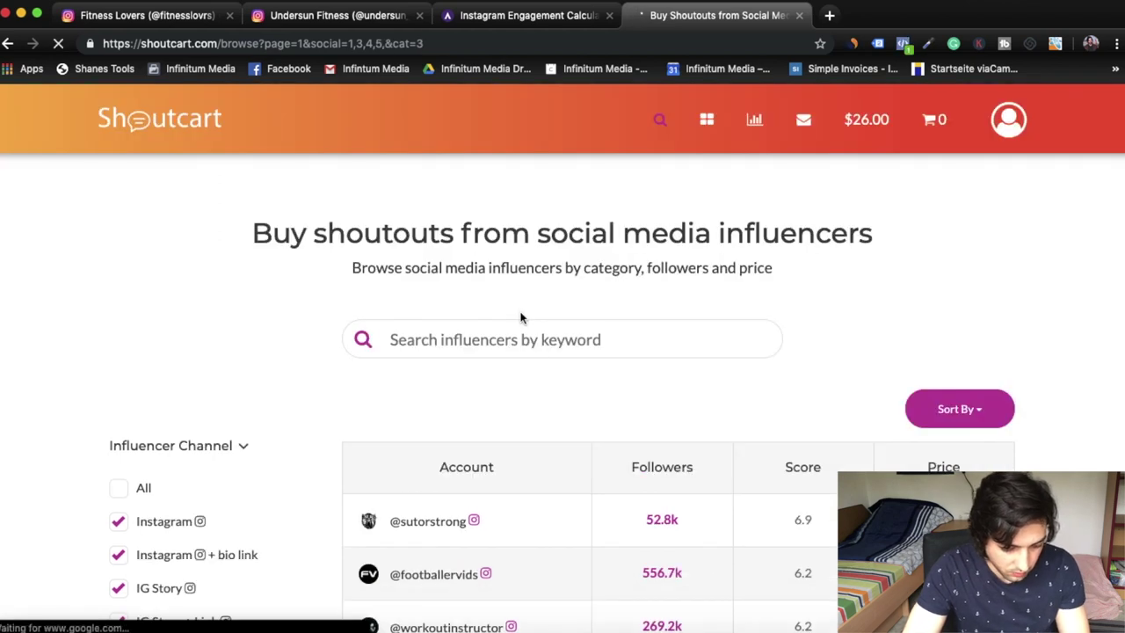
Review the follower numbers, scores and prices in the filtered influencer list.
{"action": "scroll", "coordinate": [554, 352], "scroll_direction": "down", "scroll_amount": 4}
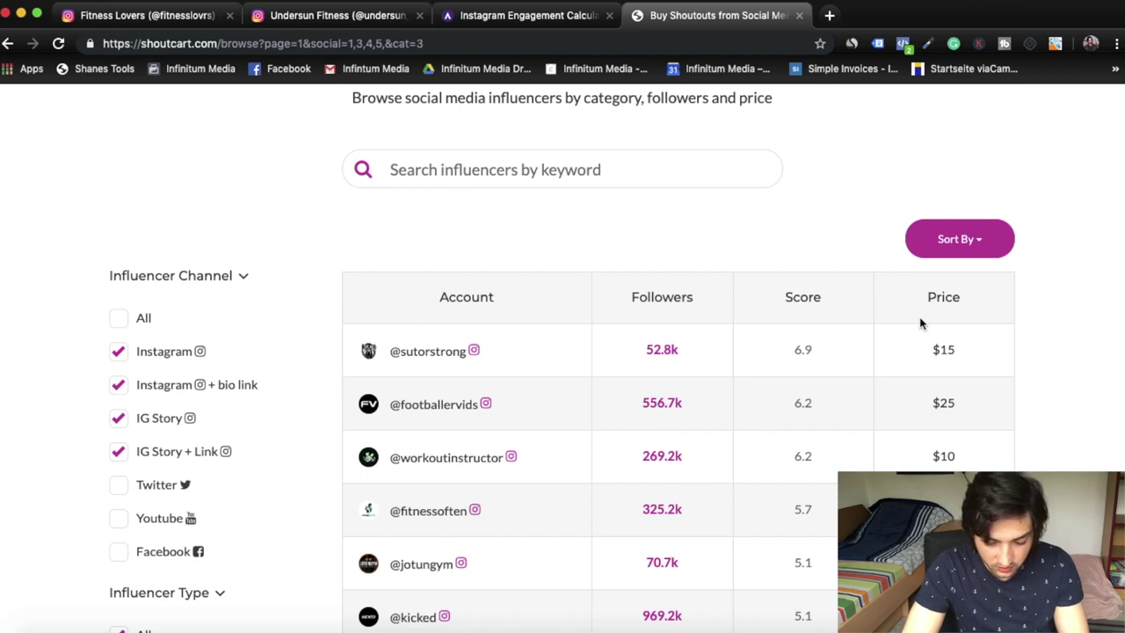
{"action": "scroll", "coordinate": [971, 388], "scroll_direction": "down", "scroll_amount": 1}
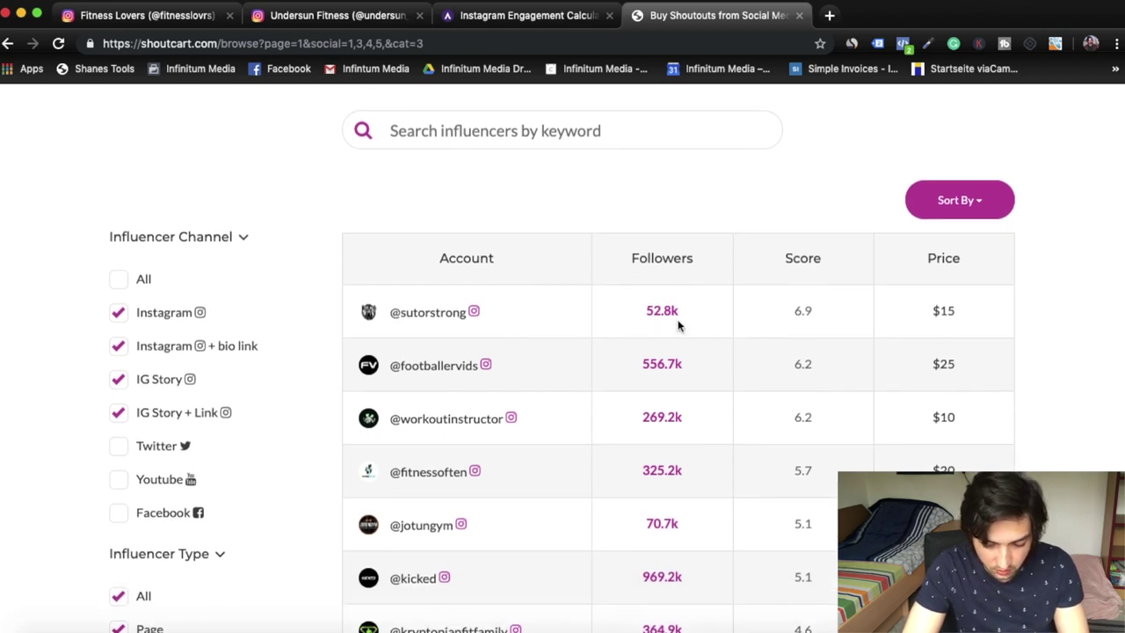
{"action": "scroll", "coordinate": [709, 341], "scroll_direction": "down", "scroll_amount": 12}
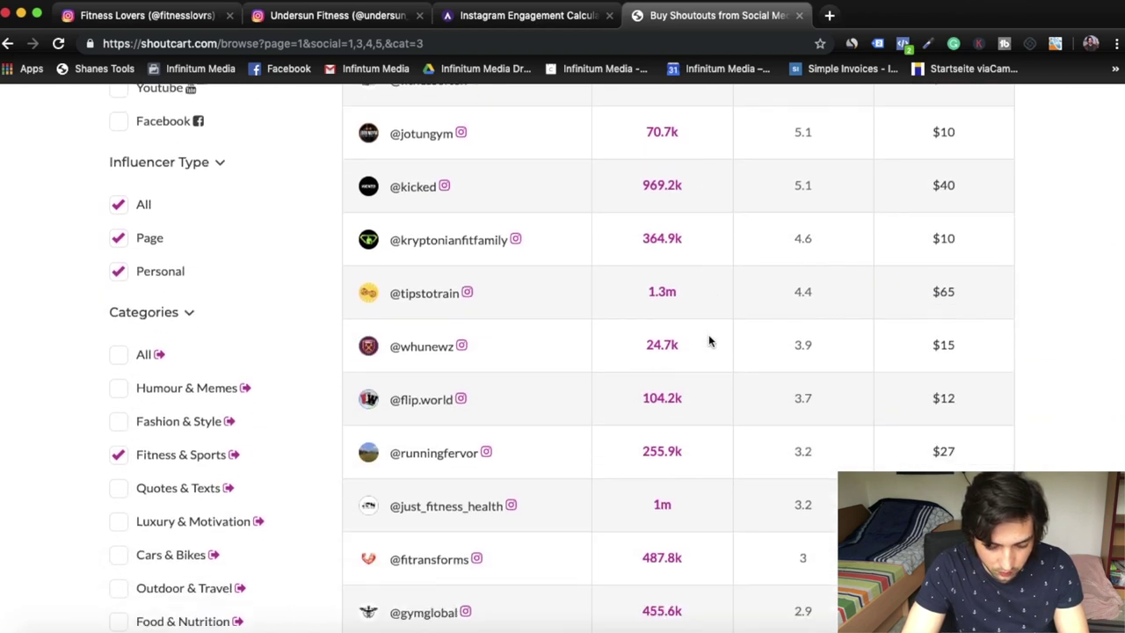
{"action": "scroll", "coordinate": [708, 341], "scroll_direction": "down", "scroll_amount": 2}
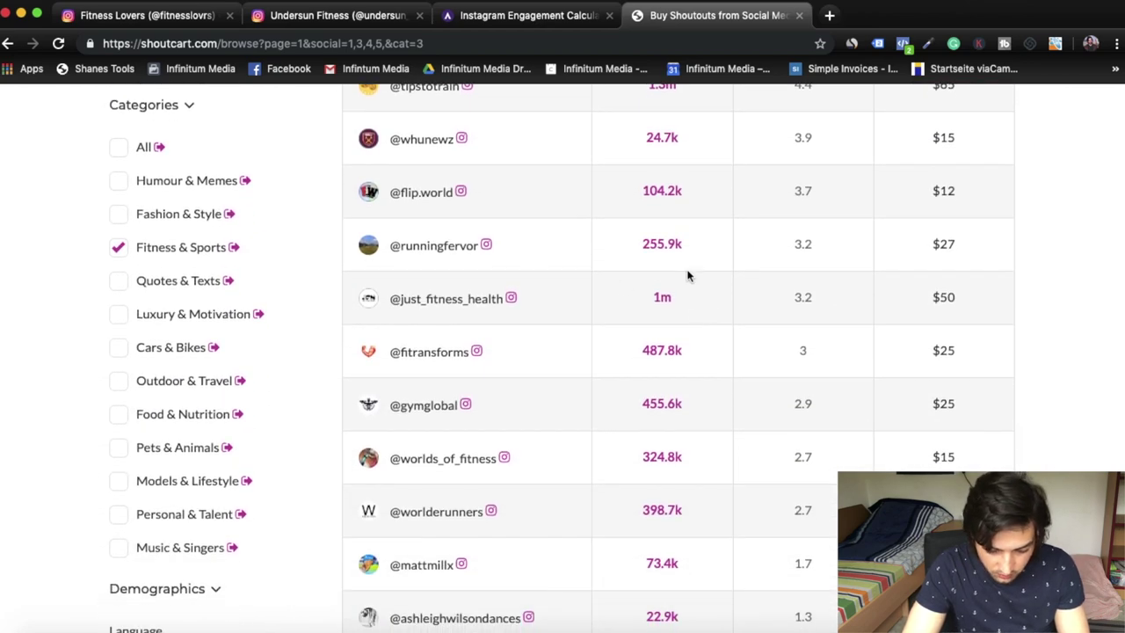
{"action": "scroll", "coordinate": [552, 249], "scroll_direction": "up", "scroll_amount": 3}
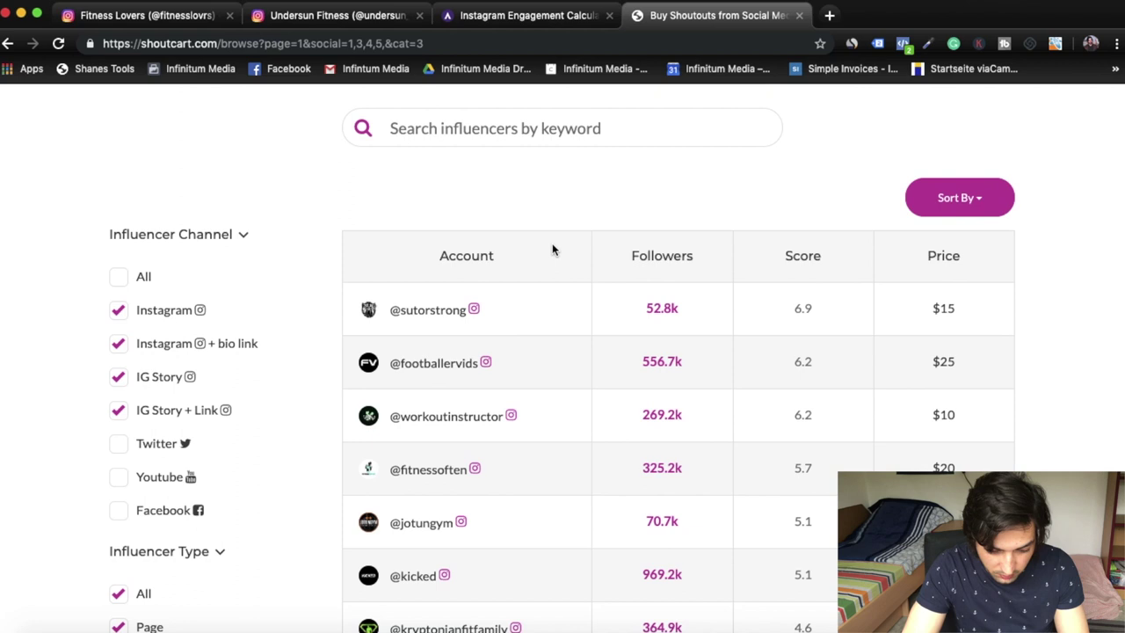
Open the sutorstrong shoutout listing and read the explanation of its success rate.
{"action": "left_click", "coordinate": [432, 314]}
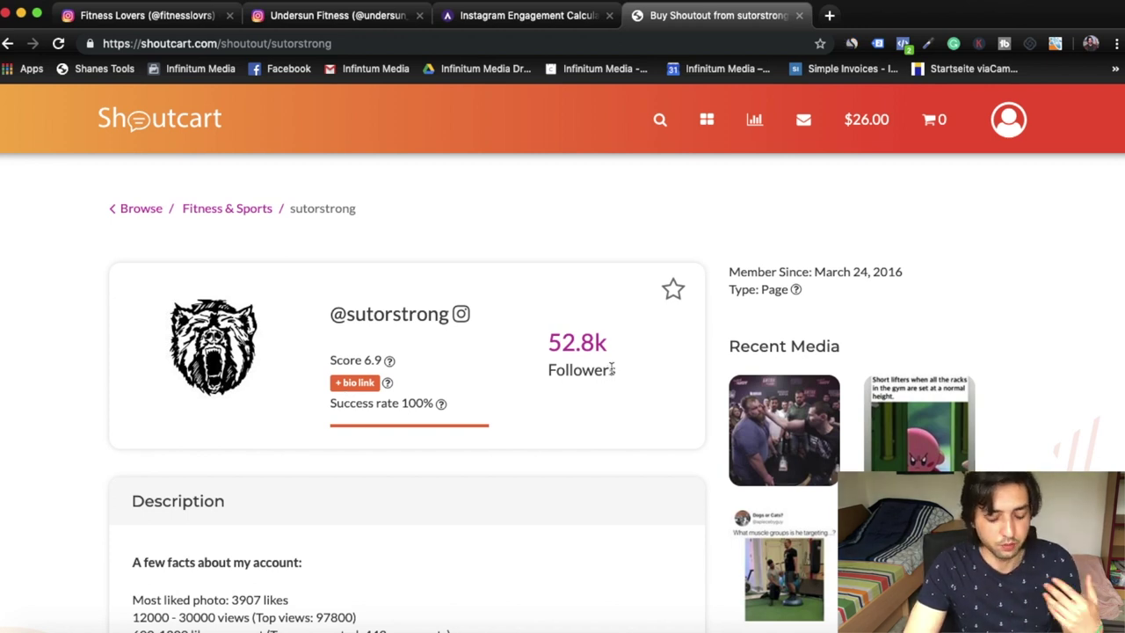
{"action": "mouse_move", "coordinate": [441, 403]}
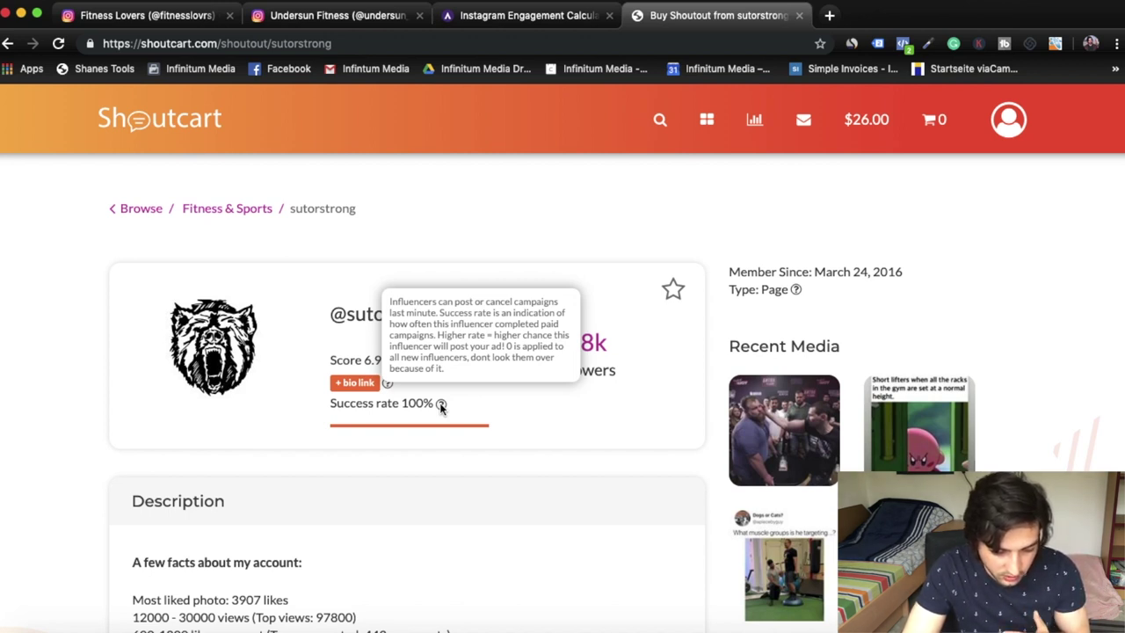
{"action": "scroll", "coordinate": [504, 452], "scroll_direction": "down", "scroll_amount": 2}
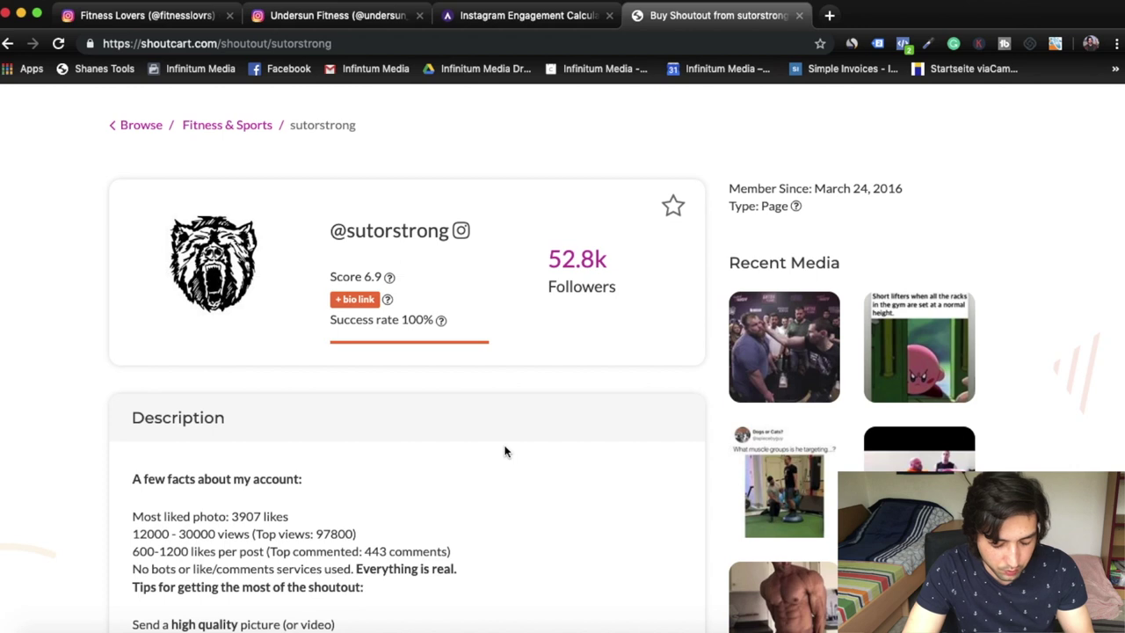
{"action": "scroll", "coordinate": [504, 451], "scroll_direction": "up", "scroll_amount": 1}
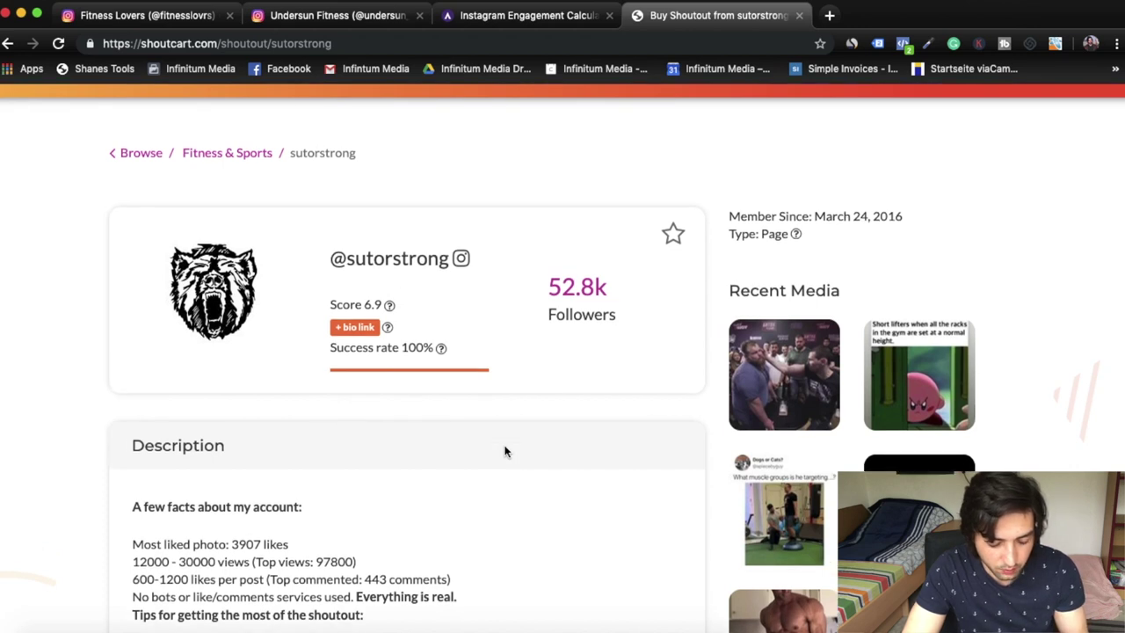
{"action": "scroll", "coordinate": [504, 452], "scroll_direction": "down", "scroll_amount": 2}
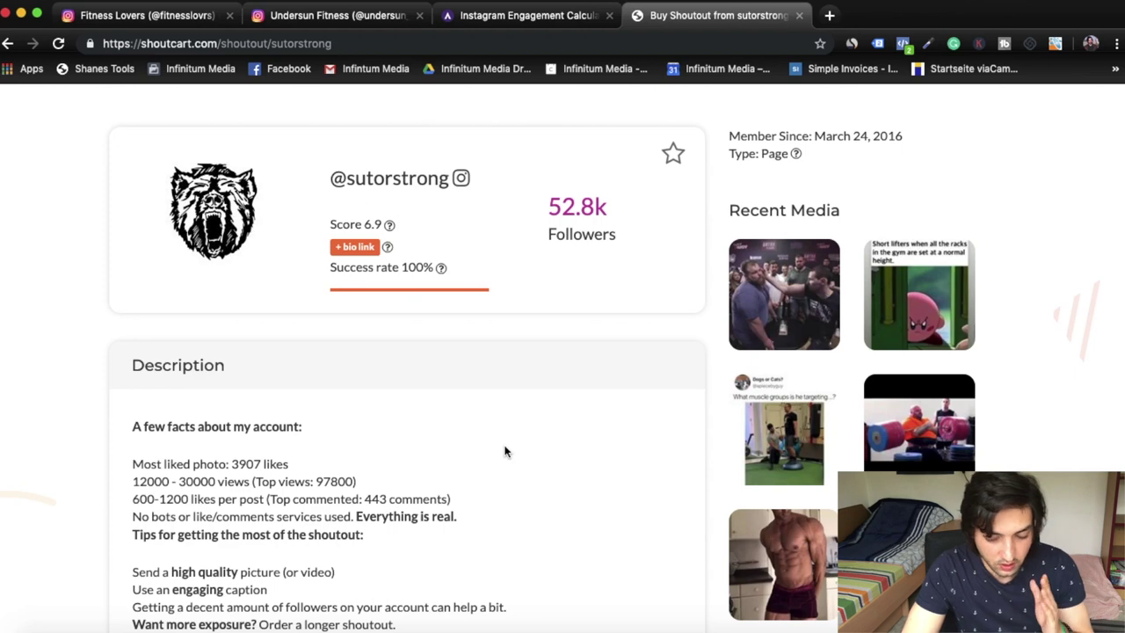
Examine the account facts, shoutout tips and statistics in sutorstrong's listing.
{"action": "scroll", "coordinate": [505, 451], "scroll_direction": "down", "scroll_amount": 3}
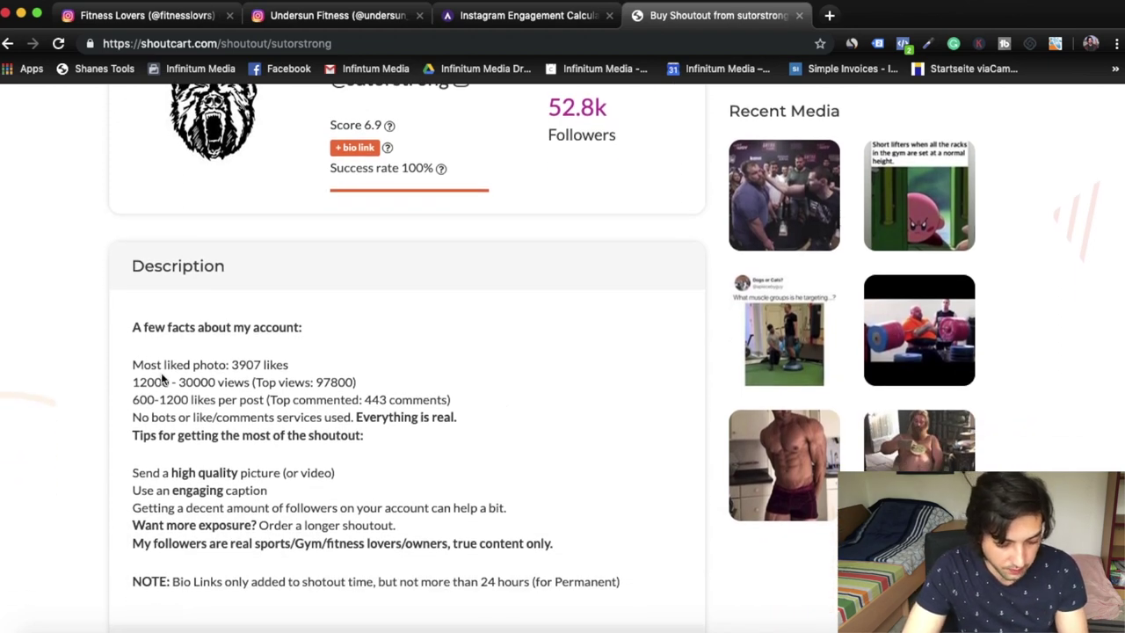
{"action": "scroll", "coordinate": [277, 356], "scroll_direction": "up", "scroll_amount": 5}
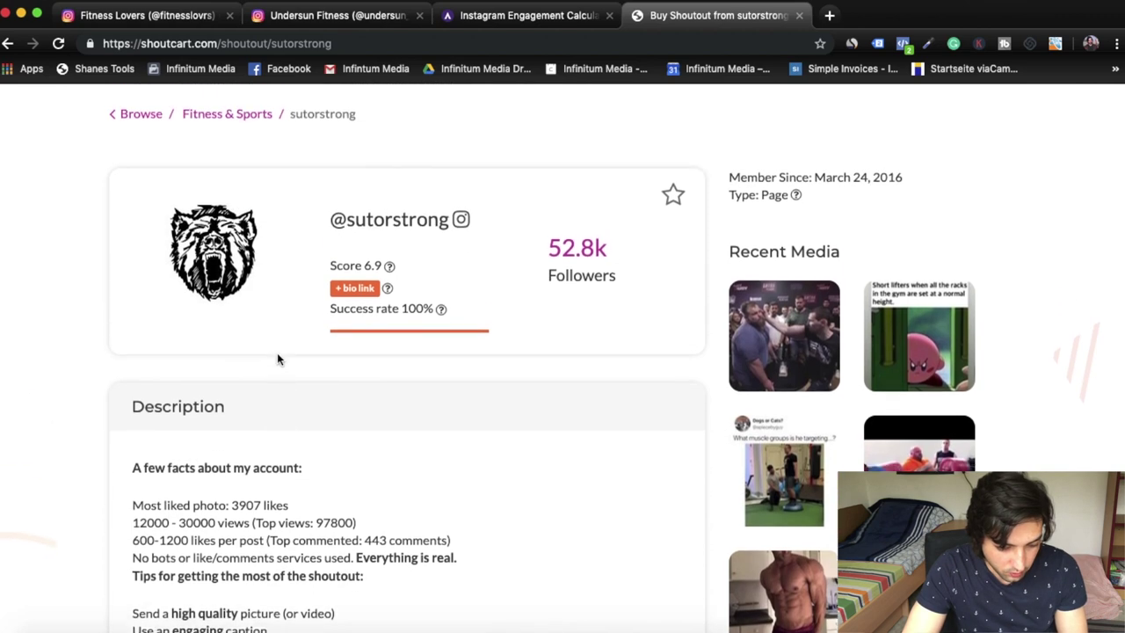
{"action": "scroll", "coordinate": [277, 359], "scroll_direction": "down", "scroll_amount": 2}
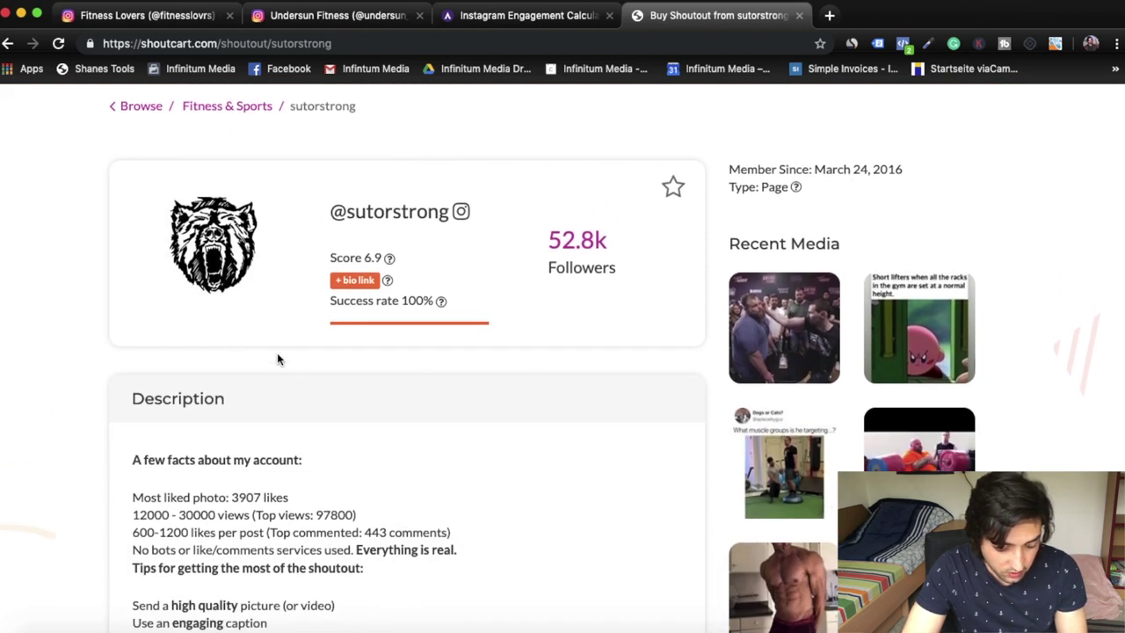
{"action": "scroll", "coordinate": [277, 358], "scroll_direction": "down", "scroll_amount": 3}
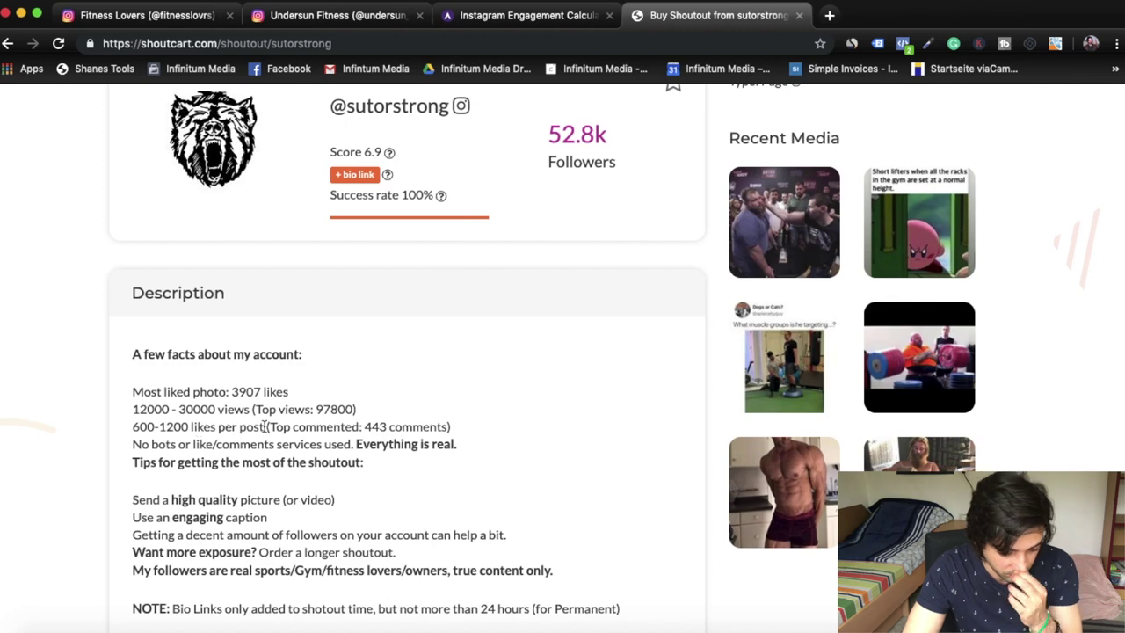
{"action": "scroll", "coordinate": [264, 426], "scroll_direction": "down", "scroll_amount": 2}
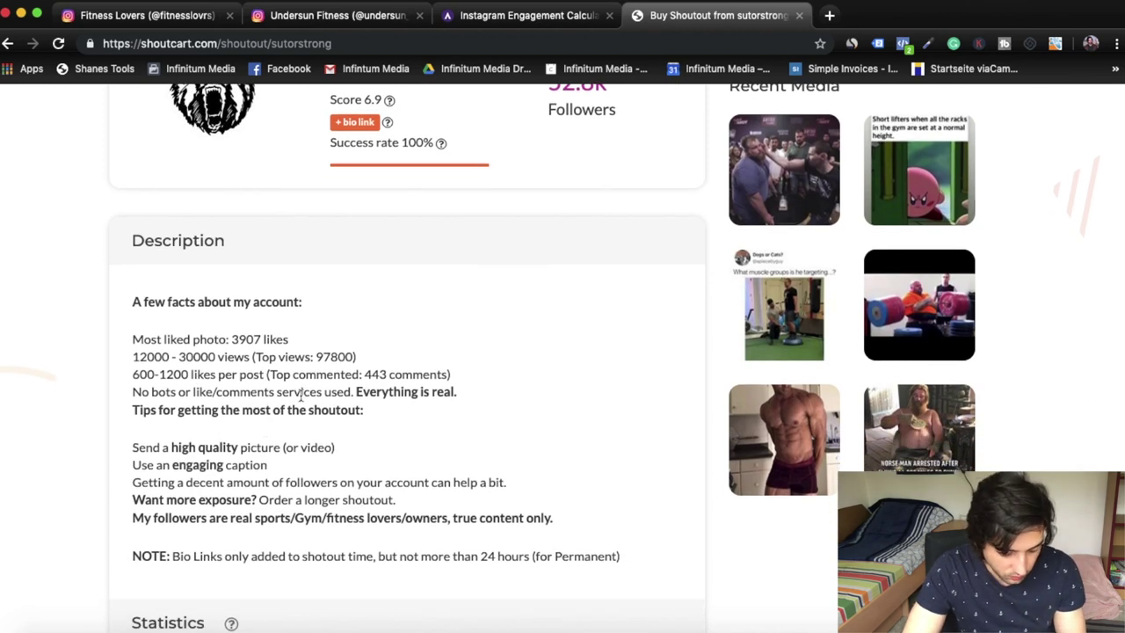
{"action": "scroll", "coordinate": [380, 351], "scroll_direction": "down", "scroll_amount": 2}
{"action": "scroll", "coordinate": [321, 467], "scroll_direction": "down", "scroll_amount": 1}
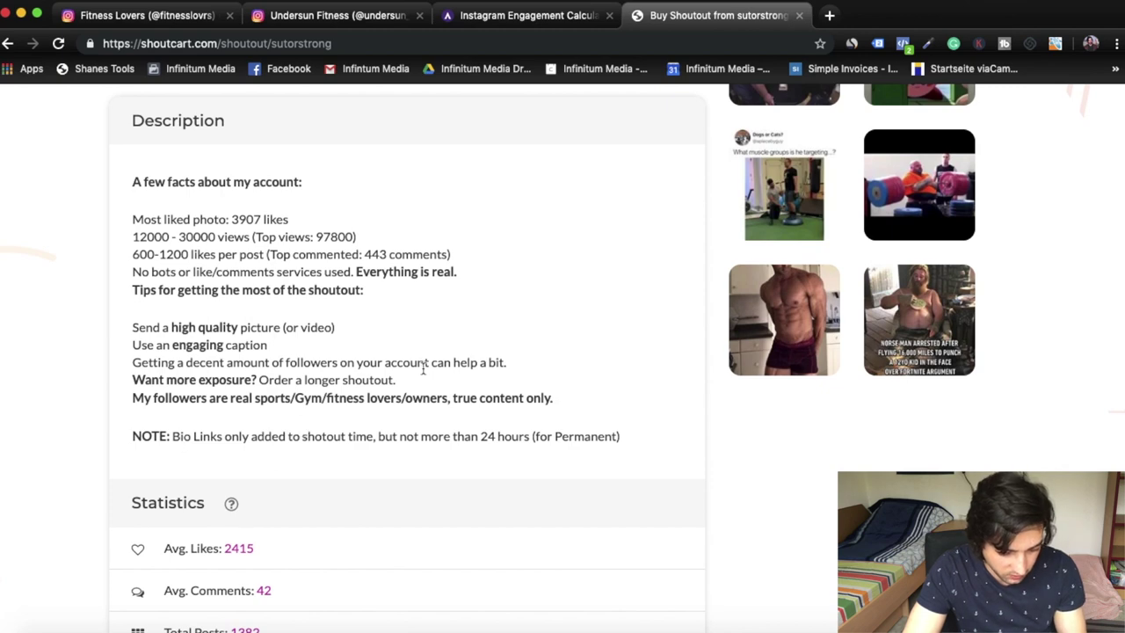
{"action": "scroll", "coordinate": [423, 369], "scroll_direction": "up", "scroll_amount": 10}
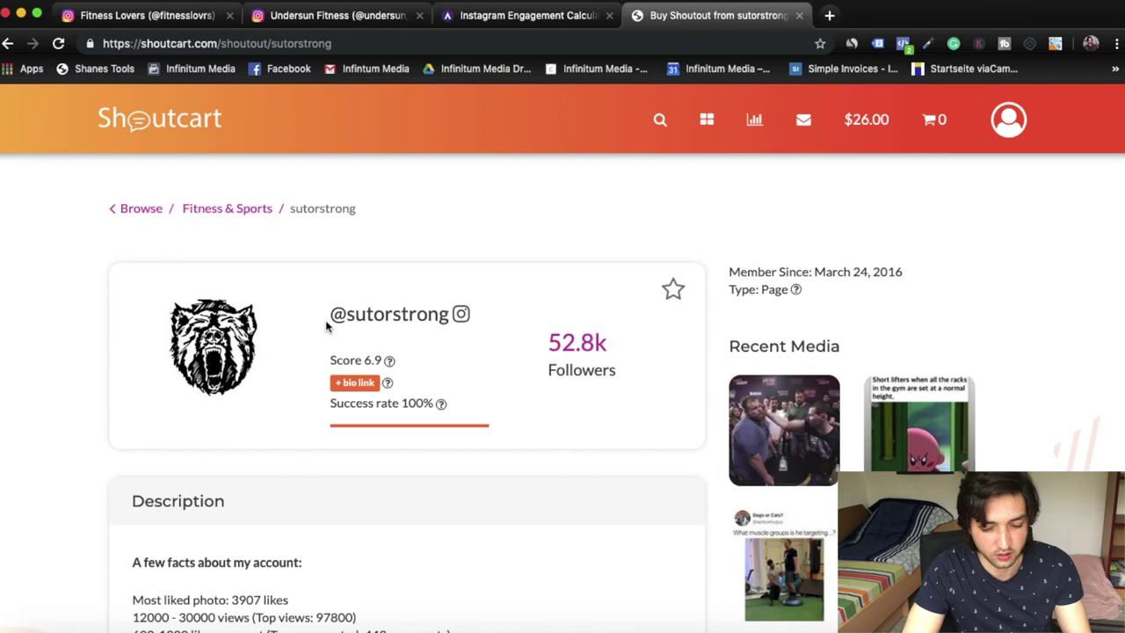
{"action": "scroll", "coordinate": [611, 299], "scroll_direction": "down", "scroll_amount": 10}
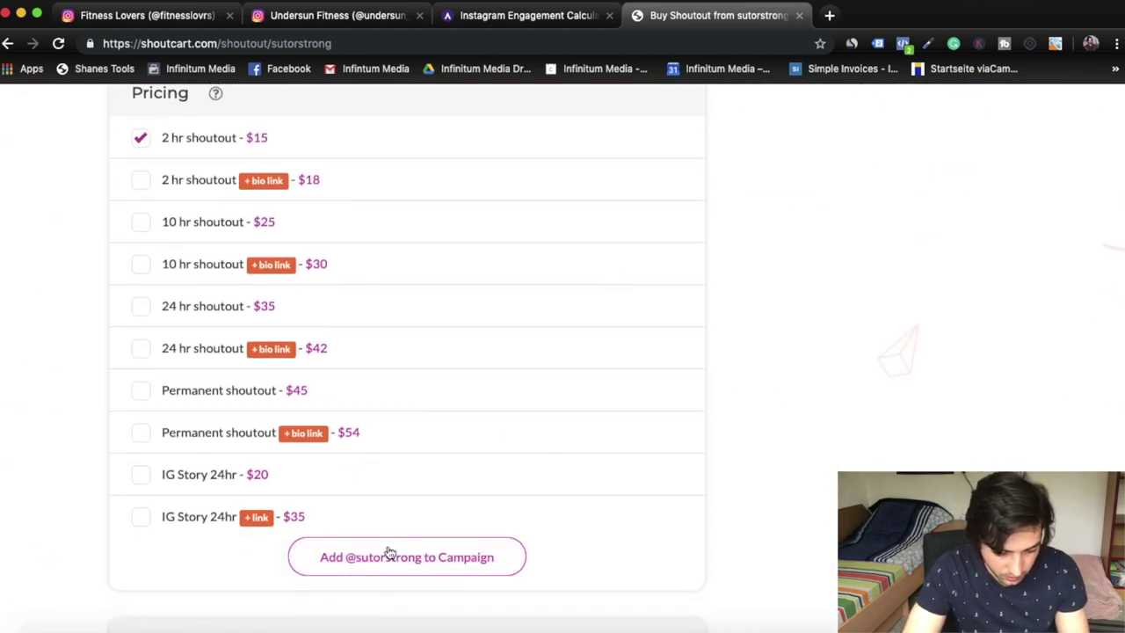
{"action": "scroll", "coordinate": [211, 211], "scroll_direction": "up", "scroll_amount": 3}
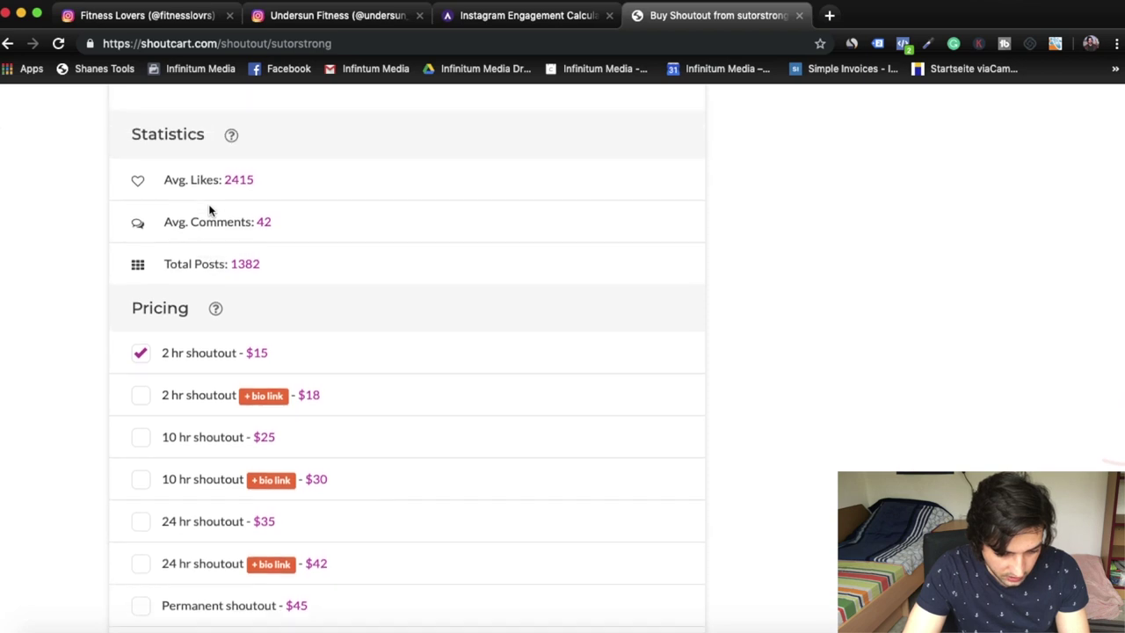
{"action": "scroll", "coordinate": [167, 365], "scroll_direction": "down", "scroll_amount": 1}
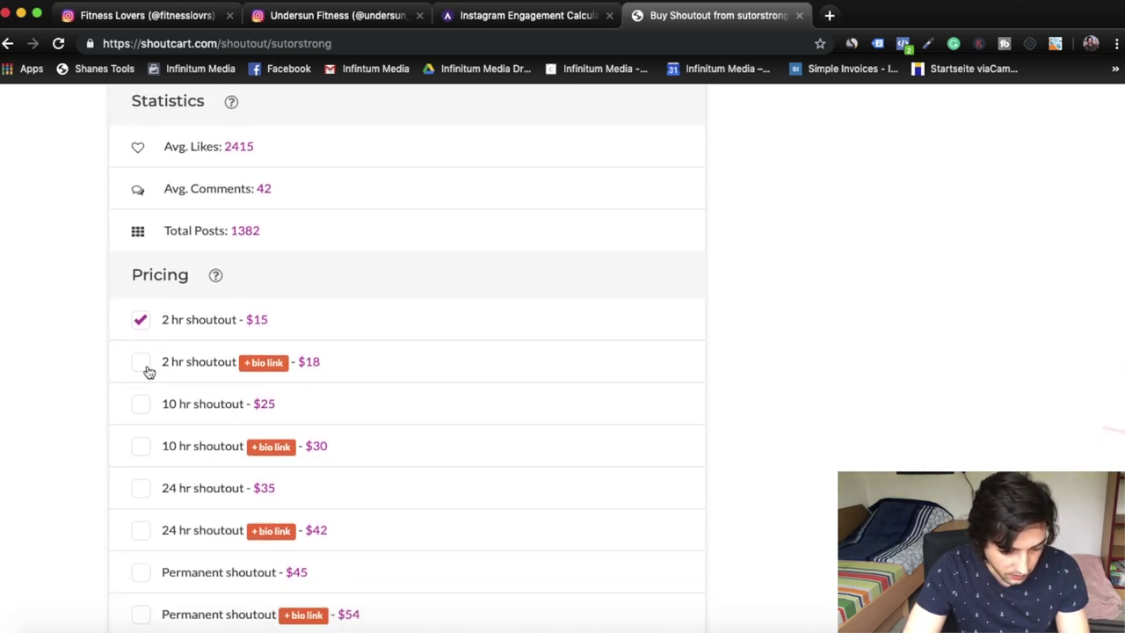
{"action": "scroll", "coordinate": [182, 409], "scroll_direction": "down", "scroll_amount": 1}
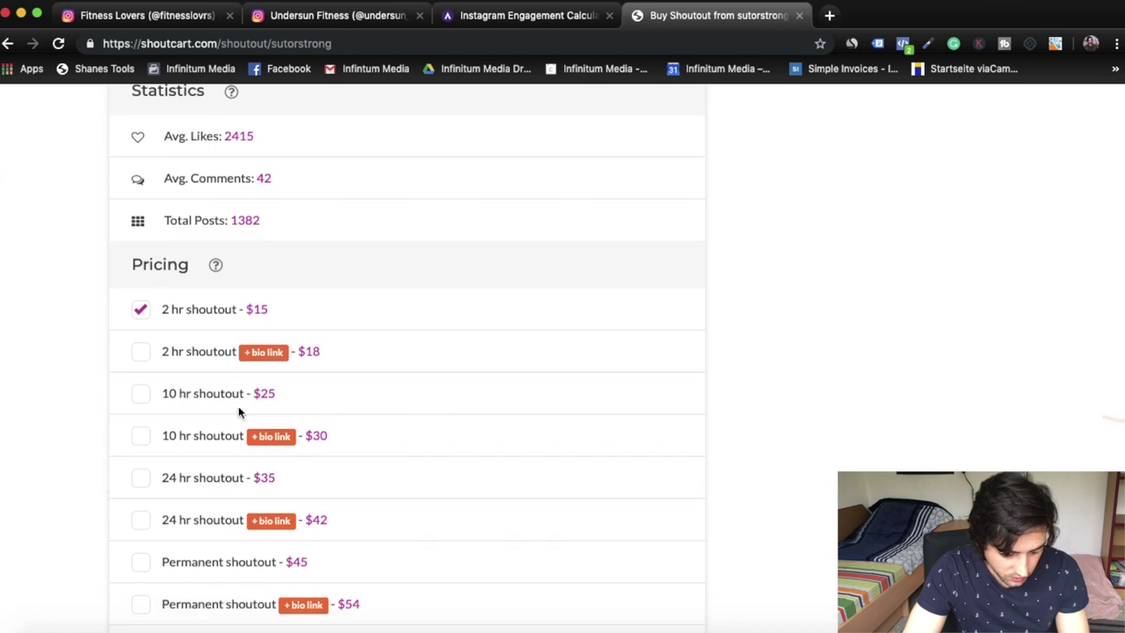
{"action": "scroll", "coordinate": [238, 410], "scroll_direction": "down", "scroll_amount": 1}
{"action": "scroll", "coordinate": [164, 503], "scroll_direction": "down", "scroll_amount": 2}
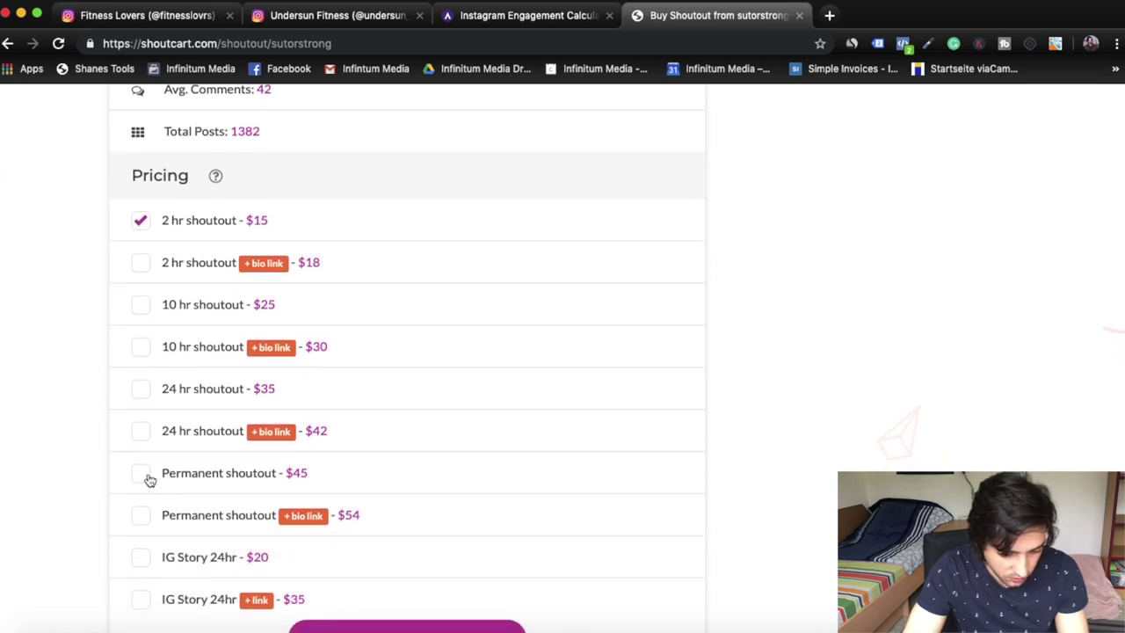
{"action": "scroll", "coordinate": [258, 342], "scroll_direction": "down", "scroll_amount": 3}
{"action": "scroll", "coordinate": [260, 349], "scroll_direction": "down", "scroll_amount": 1}
{"action": "left_click", "coordinate": [449, 526]}
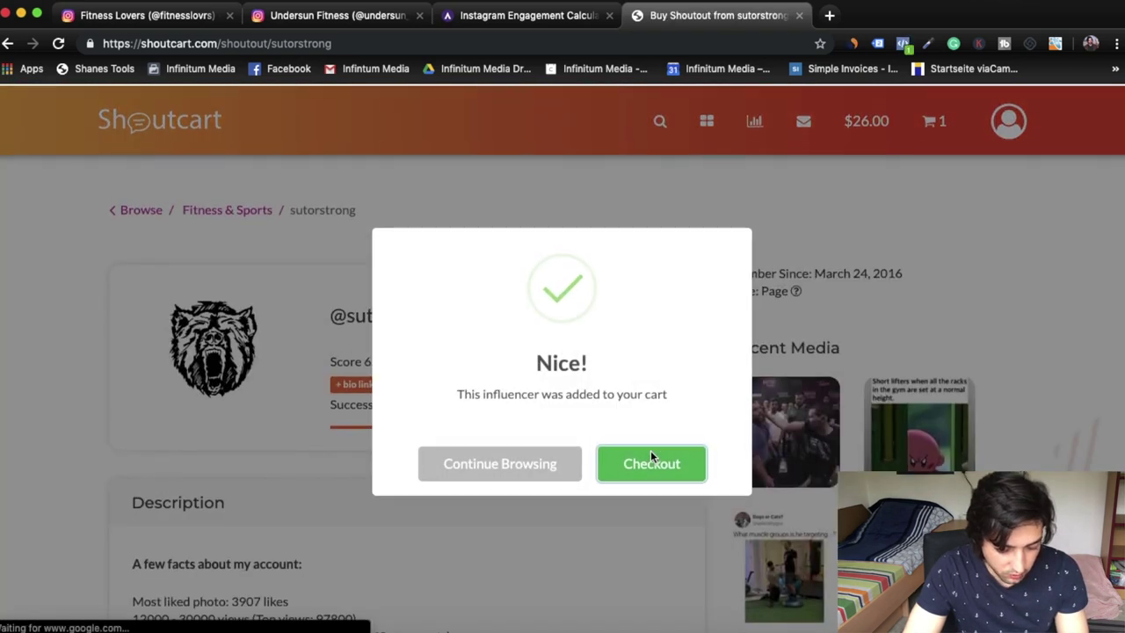
{"action": "left_click", "coordinate": [482, 472]}
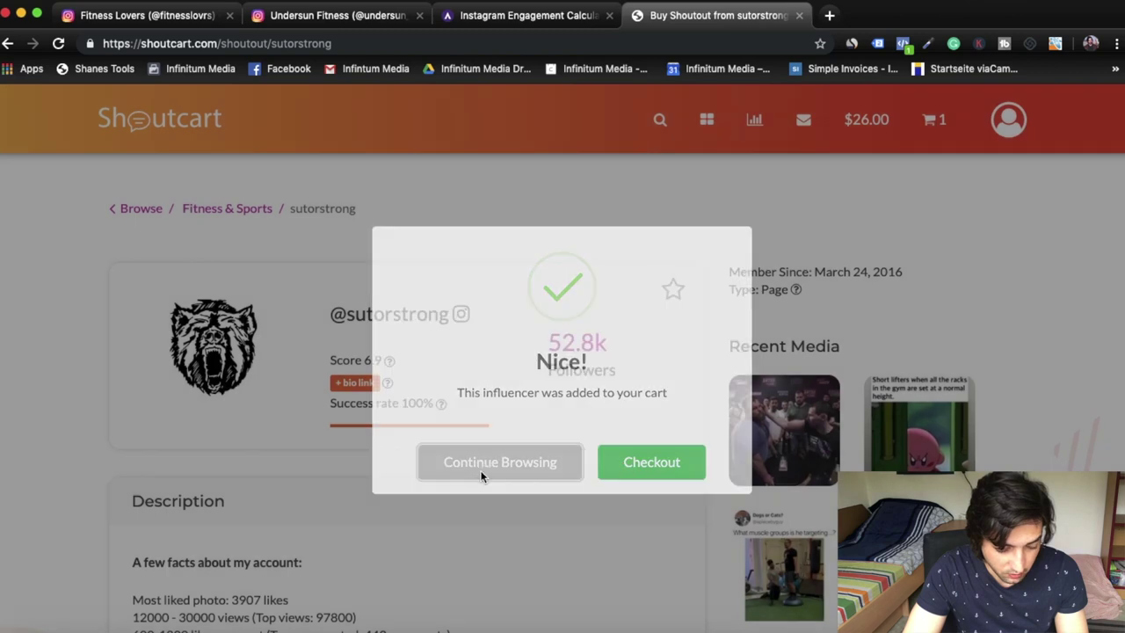
Return to the Fitness & Sports influencer list and look over its accounts, scores and prices.
{"action": "left_click", "coordinate": [230, 211]}
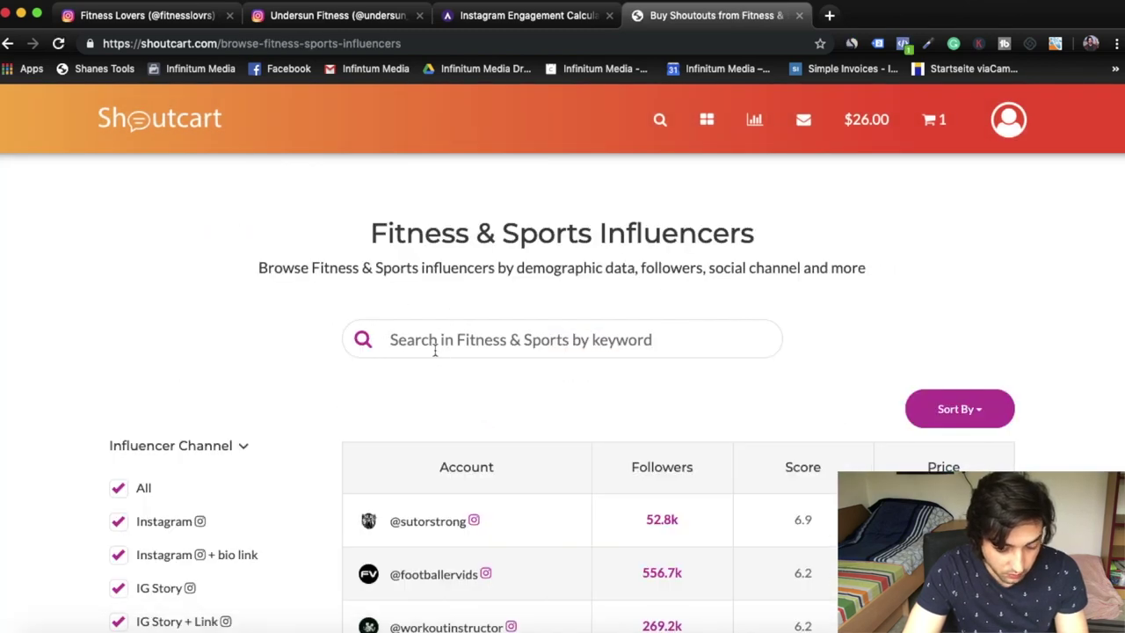
{"action": "scroll", "coordinate": [435, 353], "scroll_direction": "down", "scroll_amount": 1}
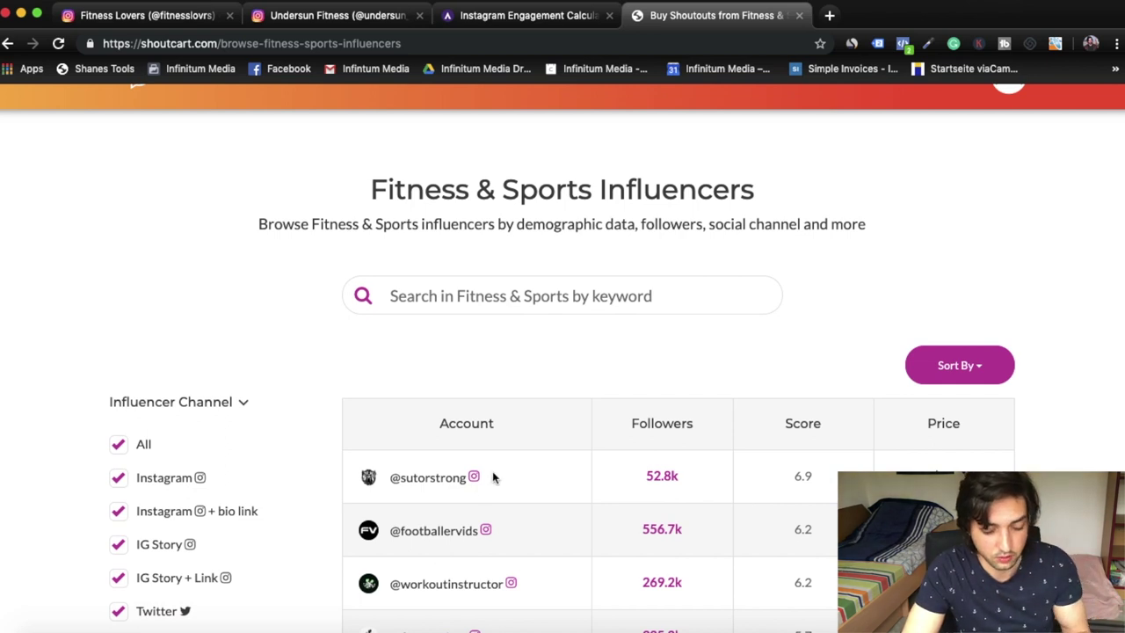
{"action": "scroll", "coordinate": [495, 472], "scroll_direction": "down", "scroll_amount": 2}
{"action": "scroll", "coordinate": [506, 400], "scroll_direction": "down", "scroll_amount": 2}
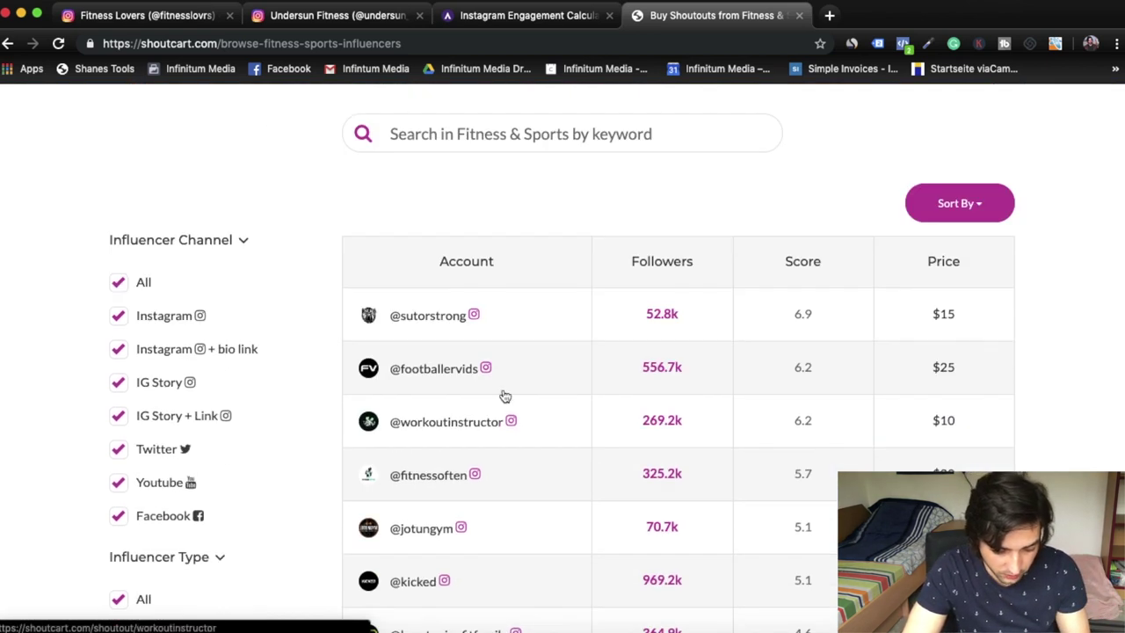
{"action": "scroll", "coordinate": [519, 373], "scroll_direction": "up", "scroll_amount": 2}
{"action": "scroll", "coordinate": [522, 364], "scroll_direction": "up", "scroll_amount": 3}
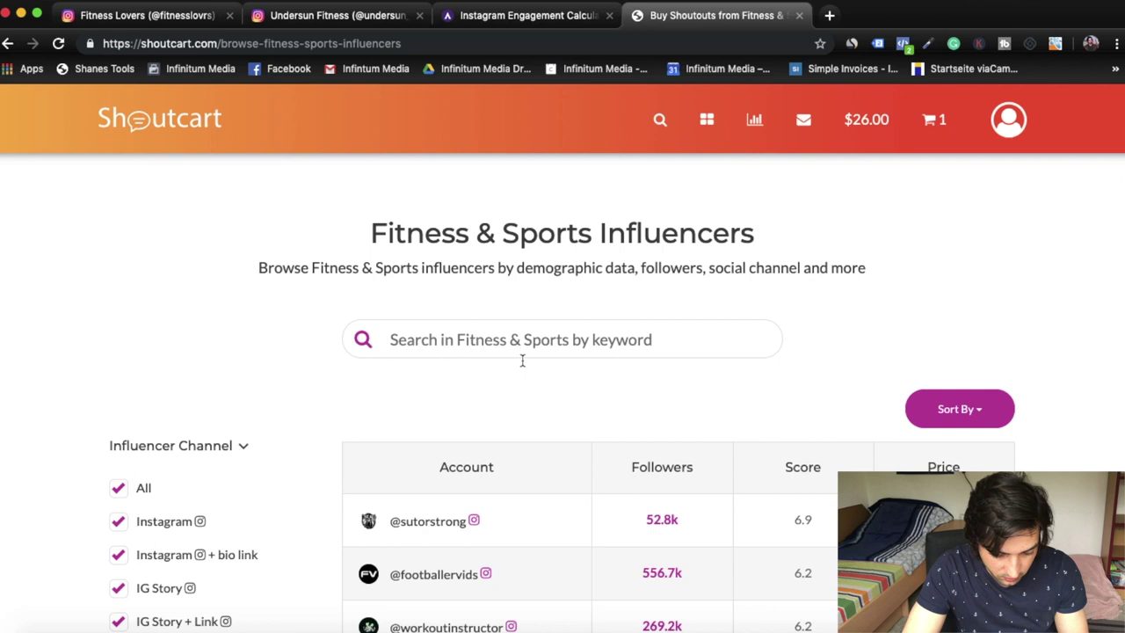
Open the Fitness & Sports package from the influencer packages and examine its reach, engagement and included influencers.
{"action": "left_click", "coordinate": [707, 130]}
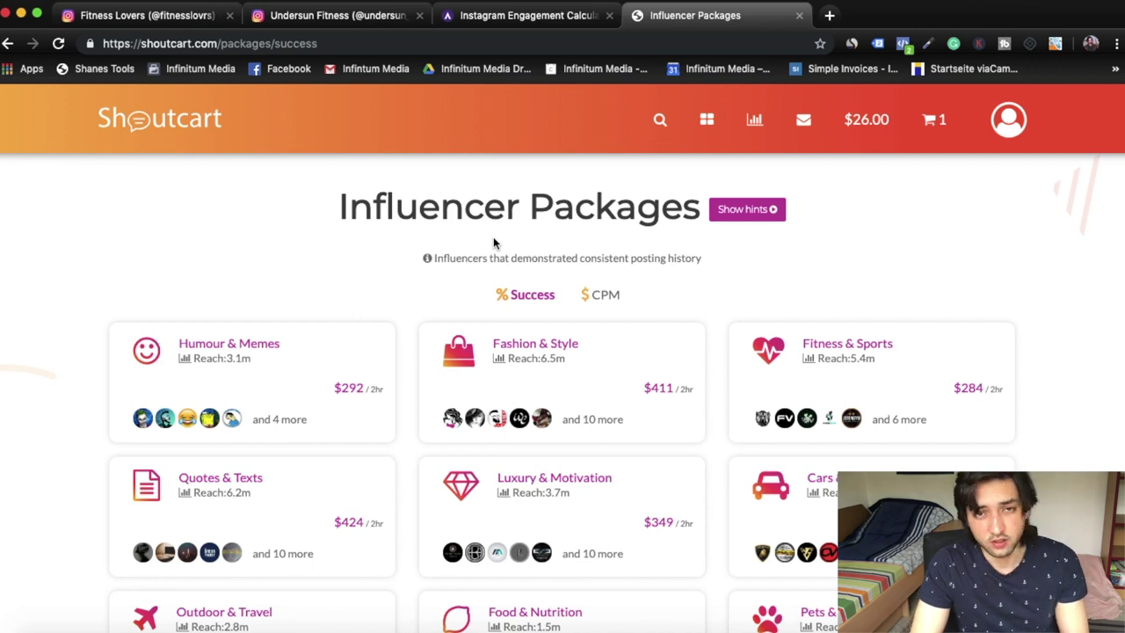
{"action": "left_click", "coordinate": [837, 371]}
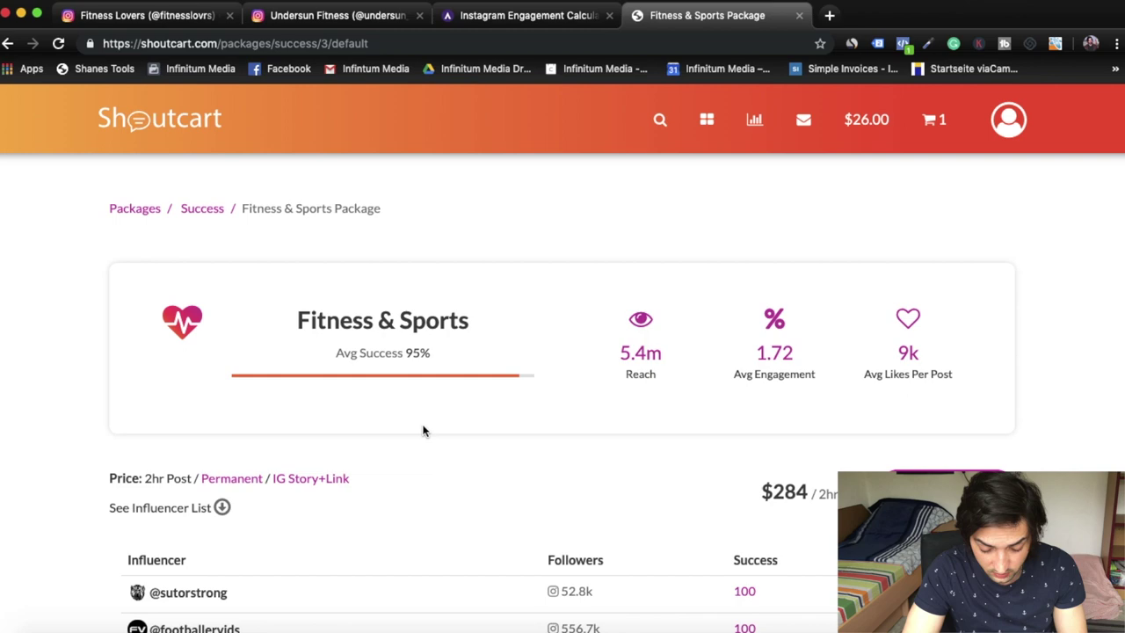
{"action": "scroll", "coordinate": [421, 431], "scroll_direction": "down", "scroll_amount": 5}
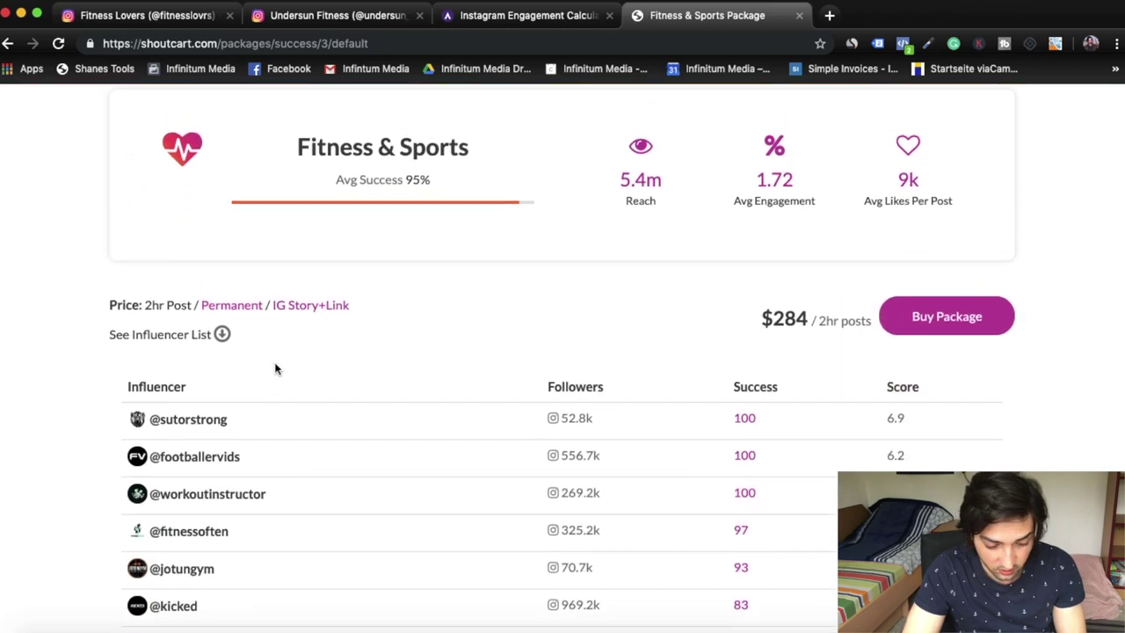
{"action": "scroll", "coordinate": [349, 454], "scroll_direction": "up", "scroll_amount": 4}
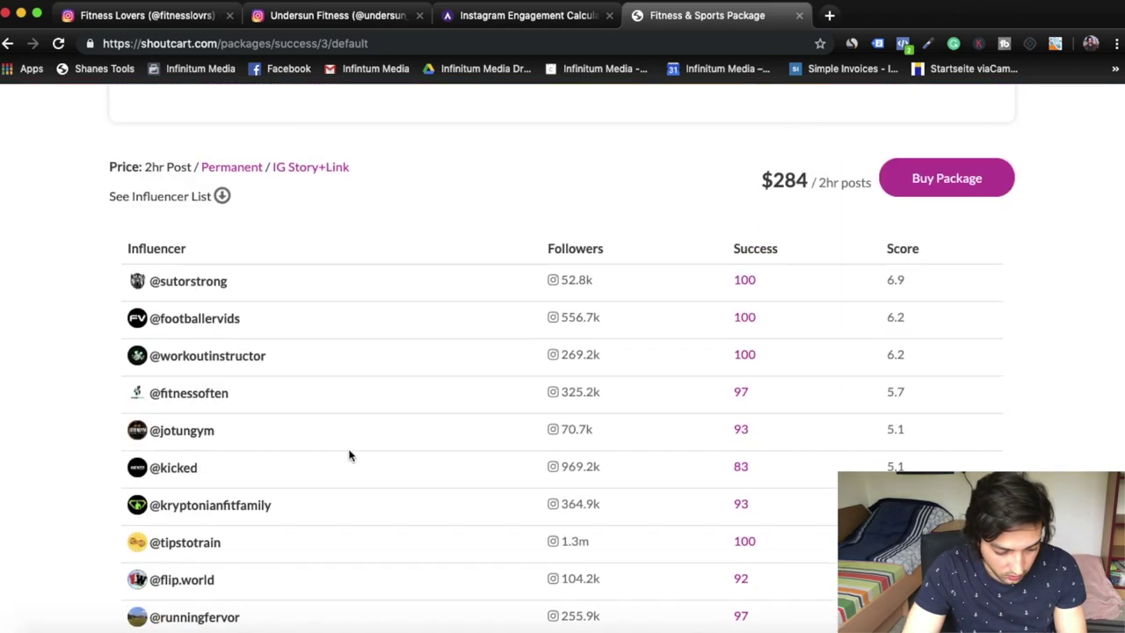
{"action": "scroll", "coordinate": [349, 454], "scroll_direction": "up", "scroll_amount": 1}
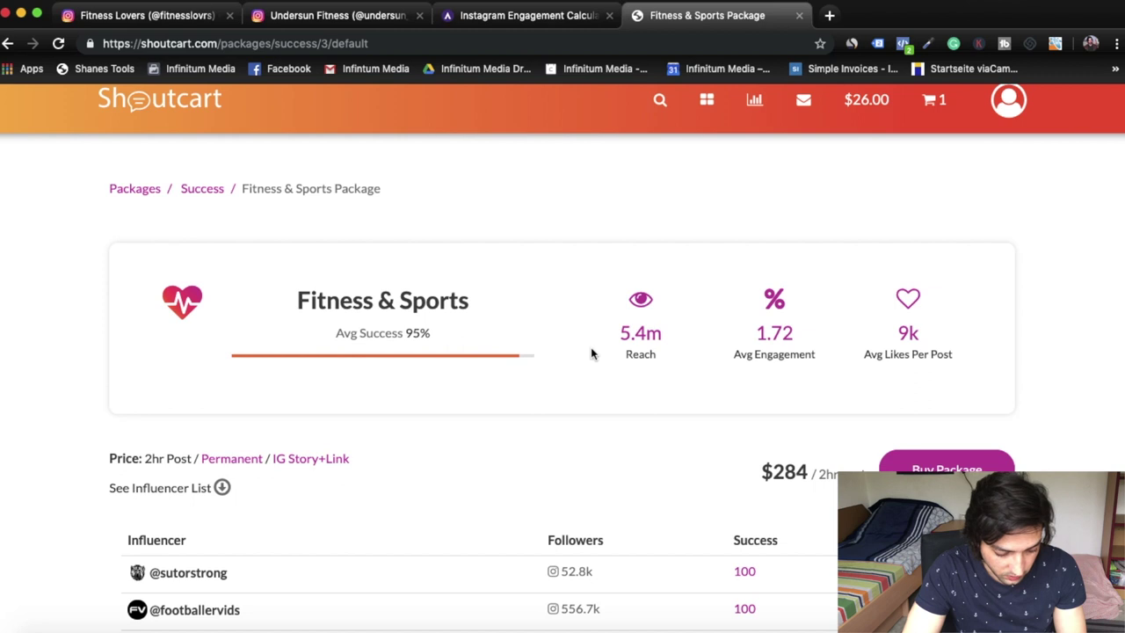
{"action": "scroll", "coordinate": [592, 353], "scroll_direction": "down", "scroll_amount": 1}
{"action": "scroll", "coordinate": [489, 465], "scroll_direction": "up", "scroll_amount": 1}
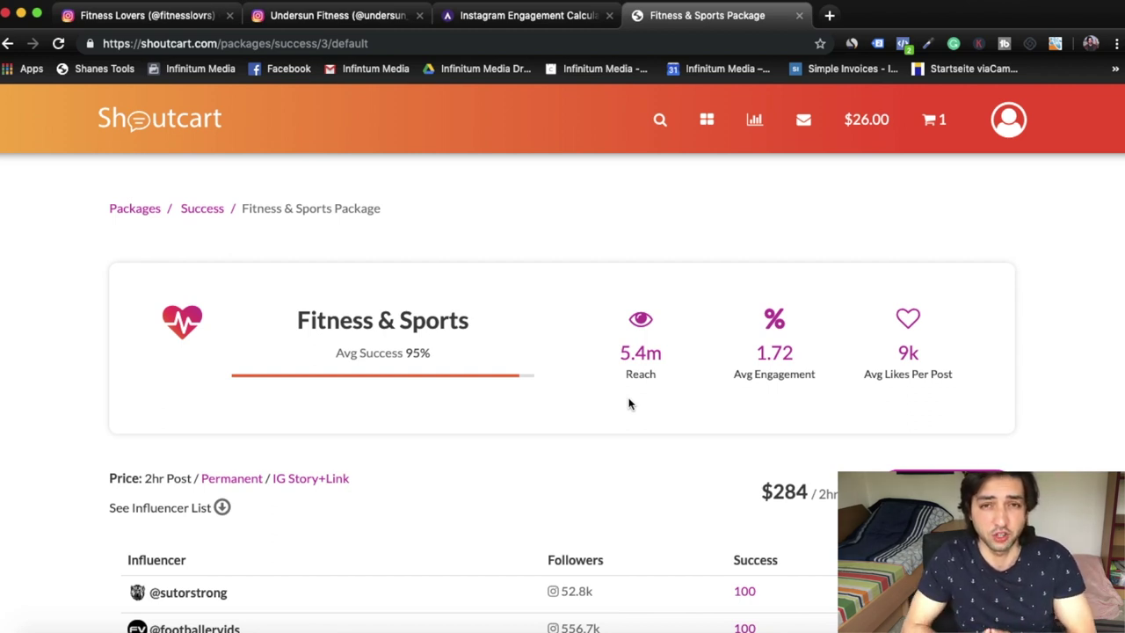
Check the success rates of the package's influencers and buy the $284 Fitness & Sports package of 2hr posts.
{"action": "scroll", "coordinate": [629, 403], "scroll_direction": "down", "scroll_amount": 1}
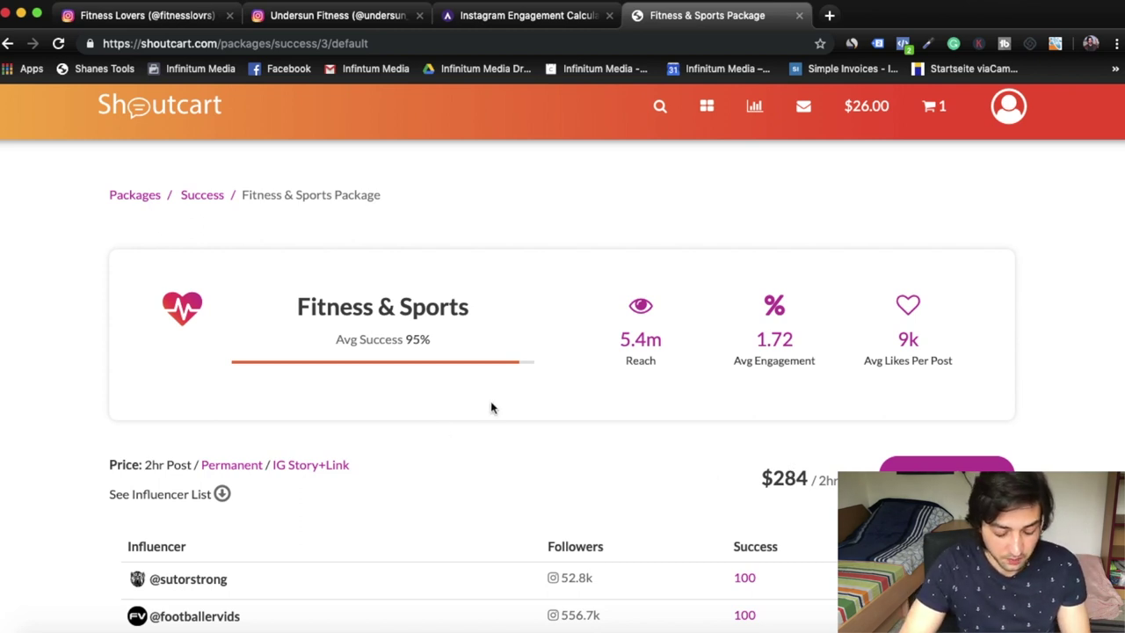
{"action": "scroll", "coordinate": [491, 406], "scroll_direction": "down", "scroll_amount": 2}
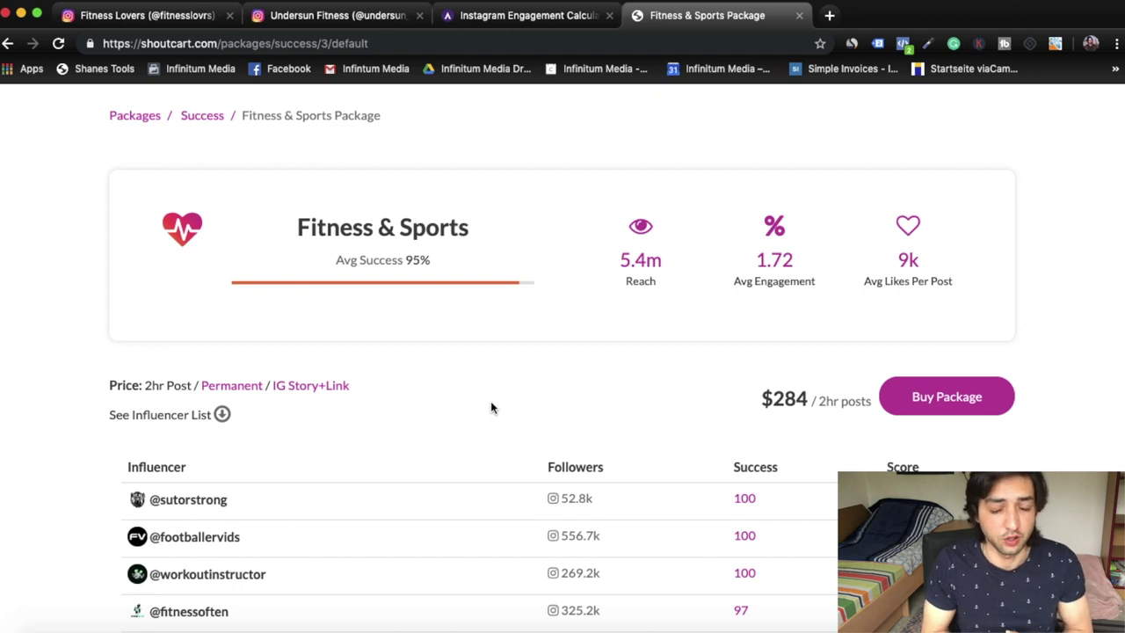
{"action": "scroll", "coordinate": [491, 404], "scroll_direction": "down", "scroll_amount": 2}
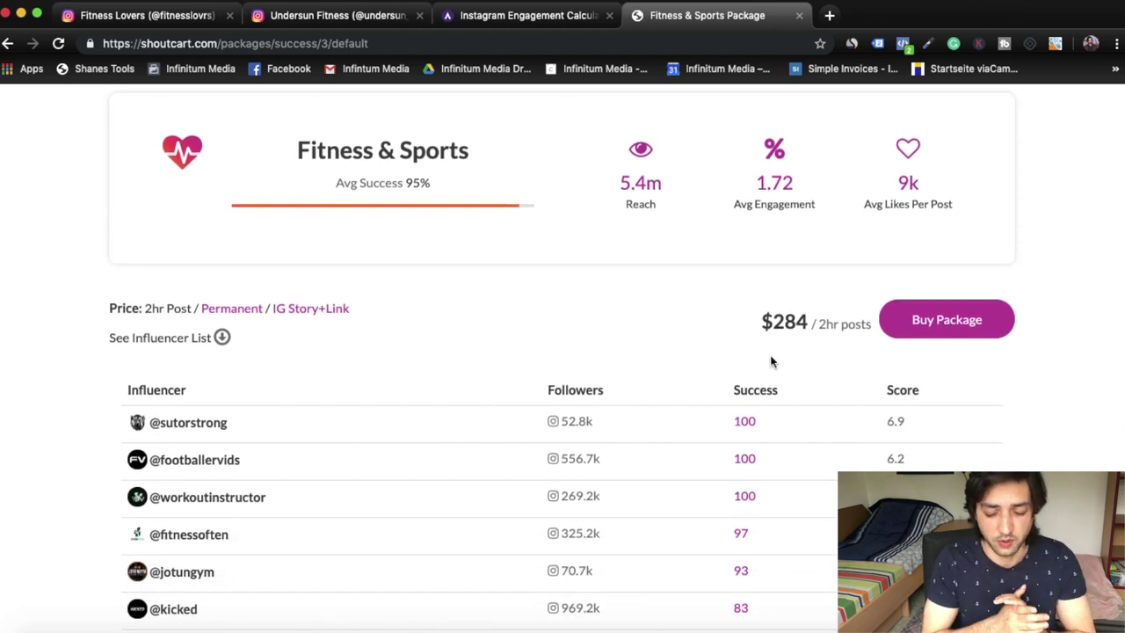
{"action": "scroll", "coordinate": [776, 365], "scroll_direction": "up", "scroll_amount": 1}
{"action": "scroll", "coordinate": [753, 396], "scroll_direction": "down", "scroll_amount": 1}
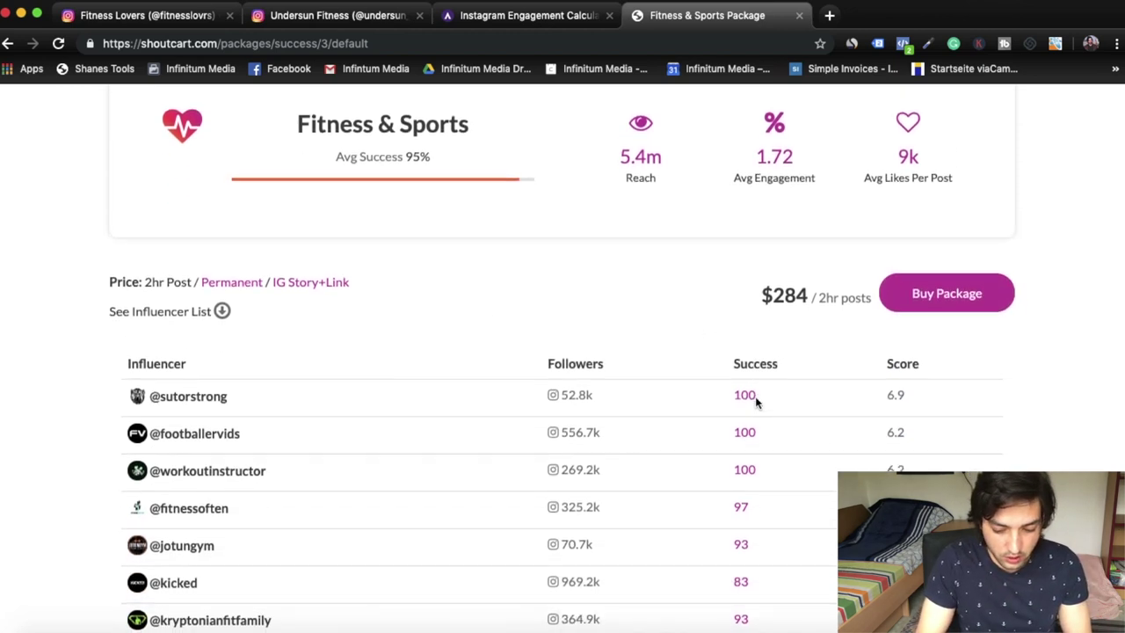
{"action": "scroll", "coordinate": [773, 502], "scroll_direction": "down", "scroll_amount": 5}
{"action": "scroll", "coordinate": [774, 502], "scroll_direction": "up", "scroll_amount": 2}
{"action": "scroll", "coordinate": [774, 502], "scroll_direction": "up", "scroll_amount": 3}
{"action": "left_click", "coordinate": [929, 365]}
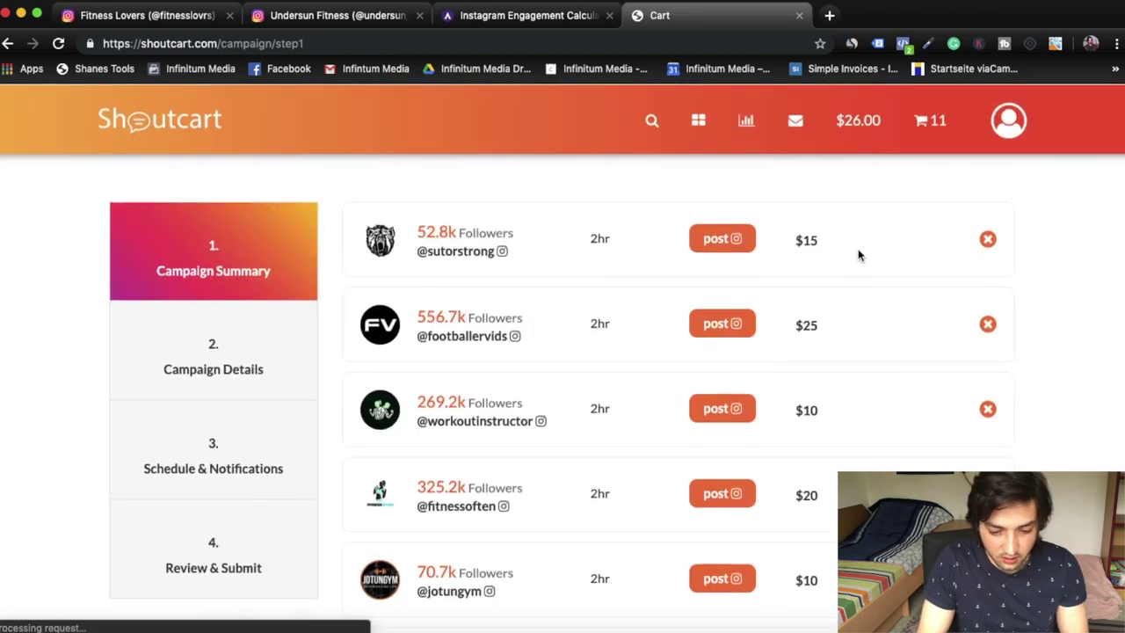
Review the influencers and total price in the campaign summary and proceed to the campaign details.
{"action": "scroll", "coordinate": [889, 255], "scroll_direction": "down", "scroll_amount": 1}
{"action": "scroll", "coordinate": [889, 255], "scroll_direction": "down", "scroll_amount": 5}
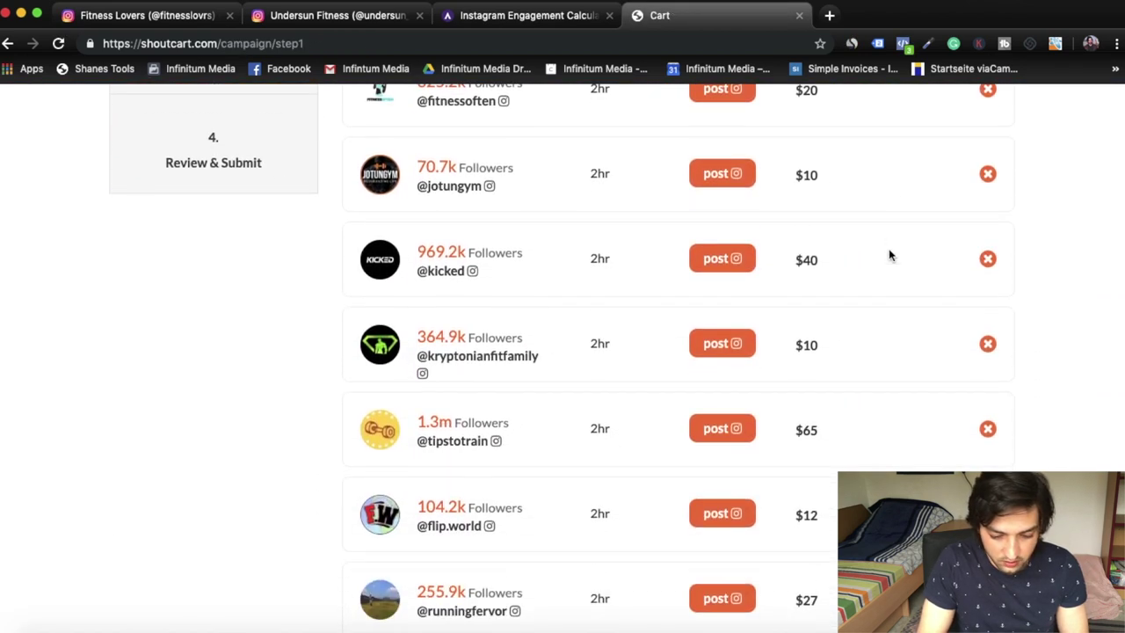
{"action": "scroll", "coordinate": [889, 255], "scroll_direction": "up", "scroll_amount": 6}
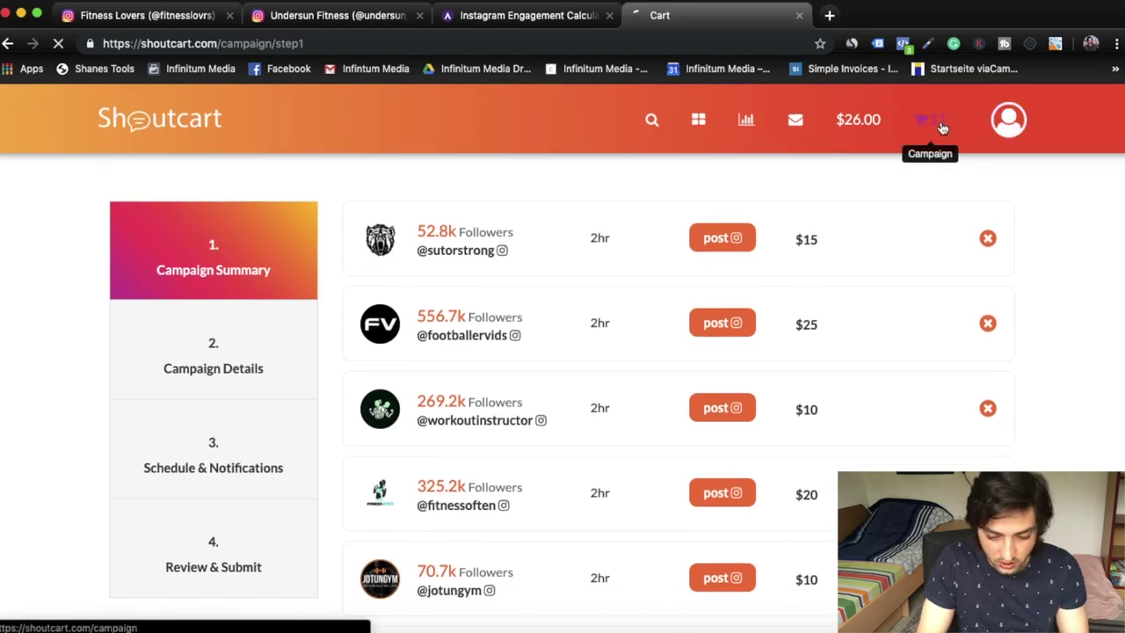
{"action": "left_click", "coordinate": [931, 125]}
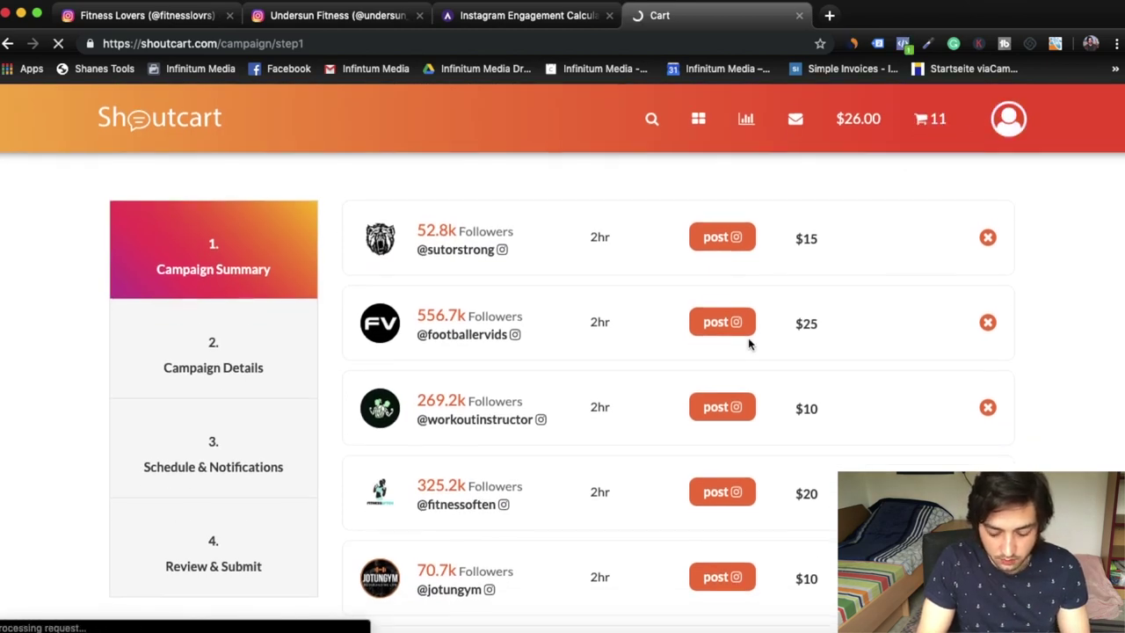
{"action": "scroll", "coordinate": [748, 338], "scroll_direction": "down", "scroll_amount": 2}
{"action": "scroll", "coordinate": [748, 343], "scroll_direction": "down", "scroll_amount": 8}
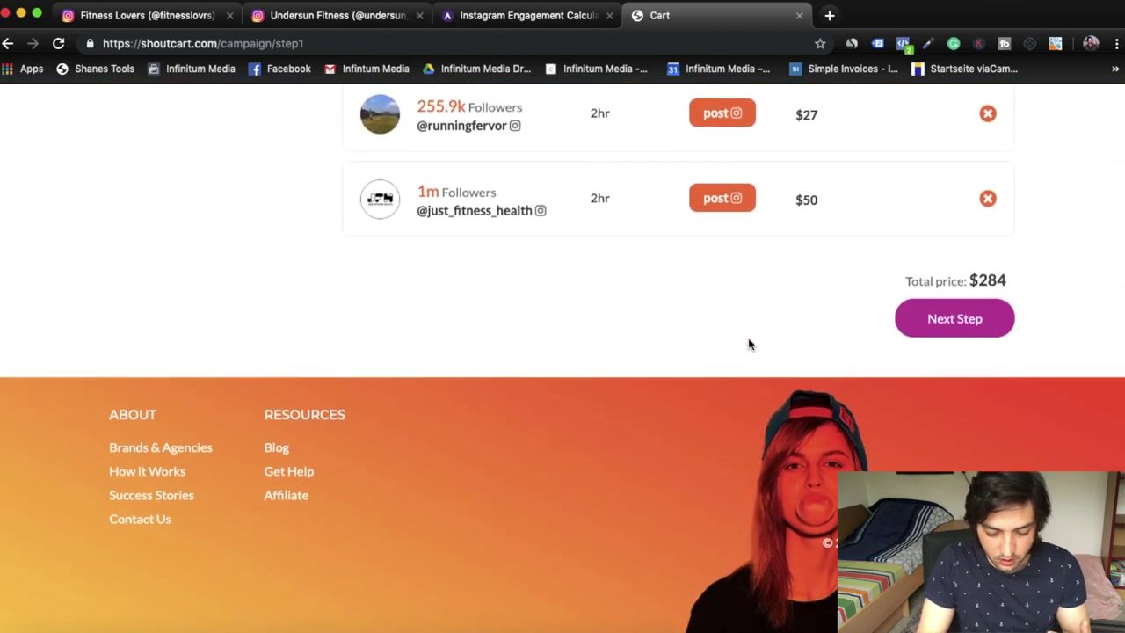
{"action": "left_click", "coordinate": [991, 336]}
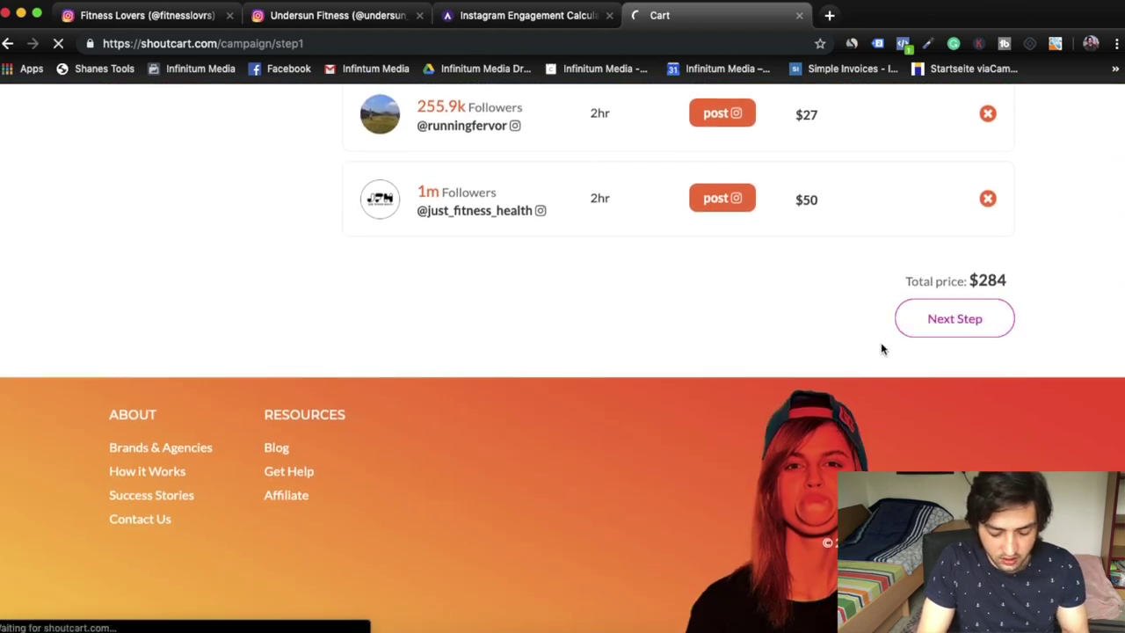
Write the IG post caption "hey check my new IG handle. We give away 10 bands to anyone who follows our account".
{"action": "scroll", "coordinate": [721, 370], "scroll_direction": "down", "scroll_amount": 1}
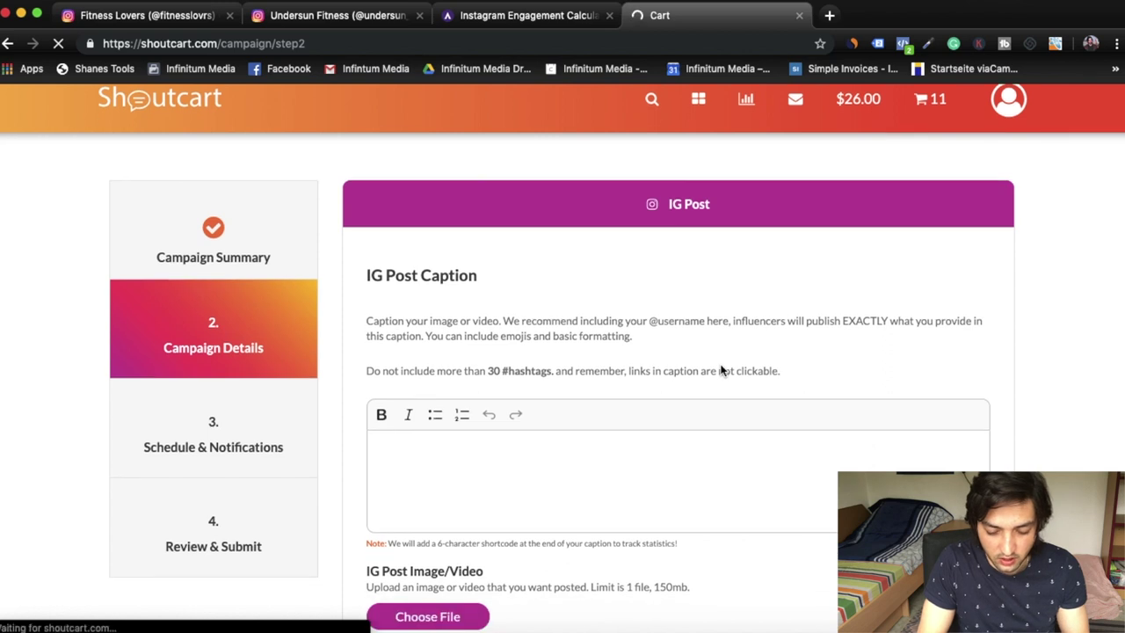
{"action": "left_click", "coordinate": [425, 435]}
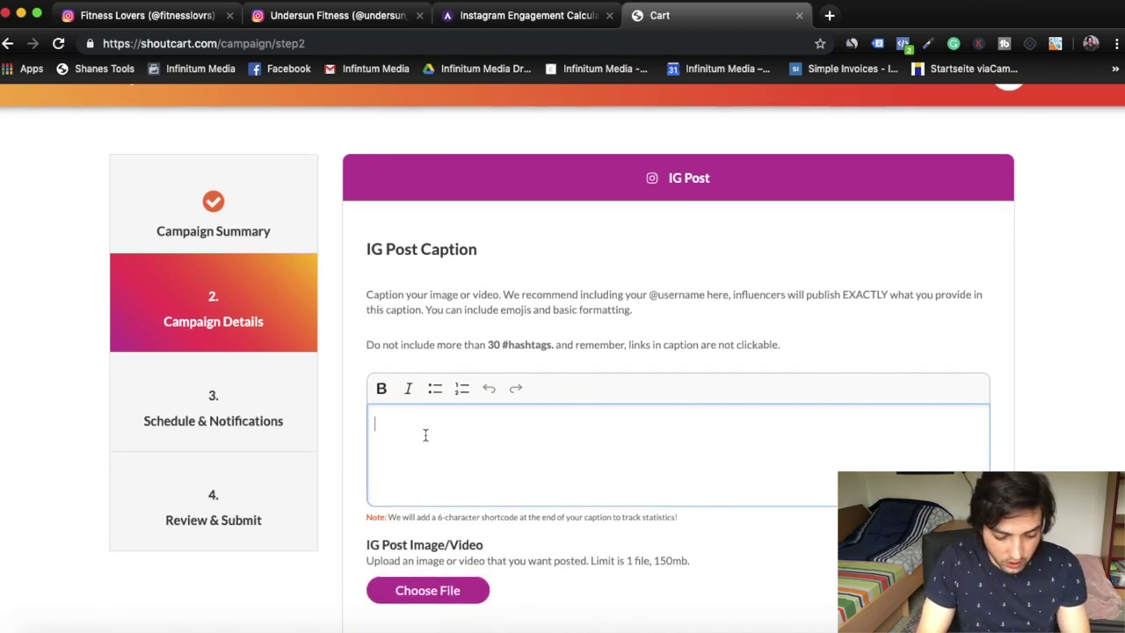
{"action": "type", "text": "hey check my new IG handle"}
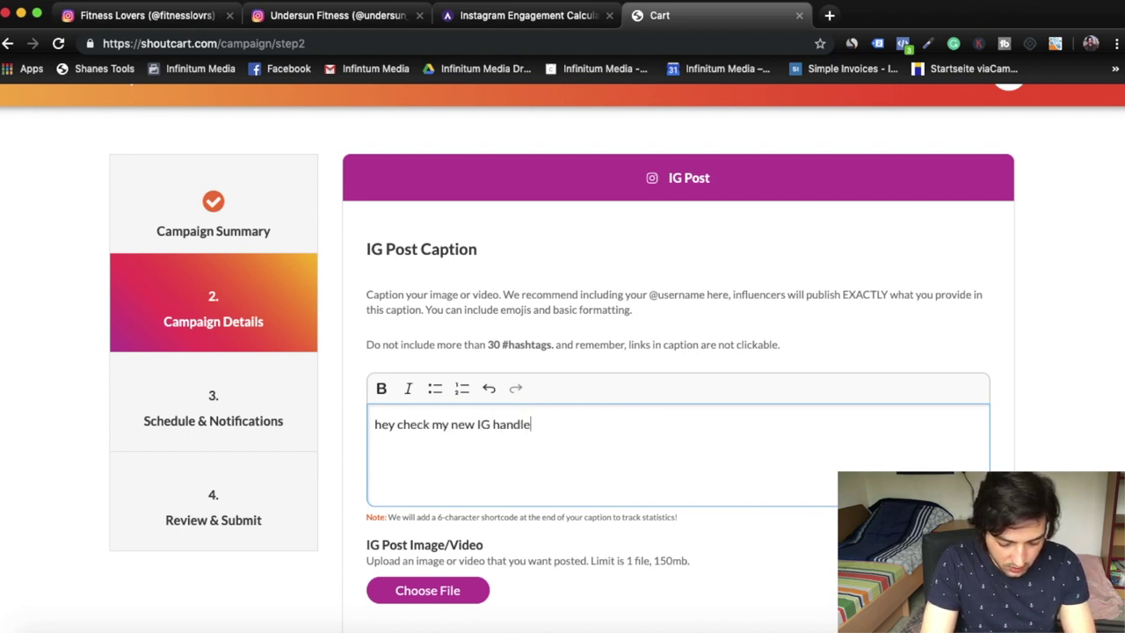
{"action": "type", "text": ". We give away"}
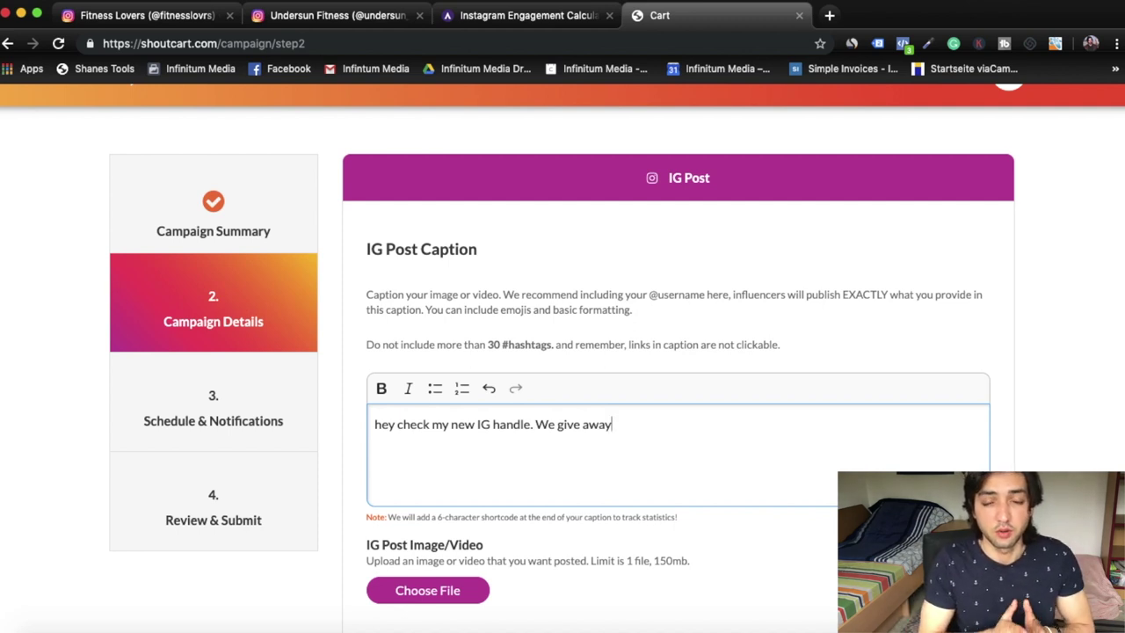
{"action": "scroll", "coordinate": [485, 447], "scroll_direction": "down", "scroll_amount": 2}
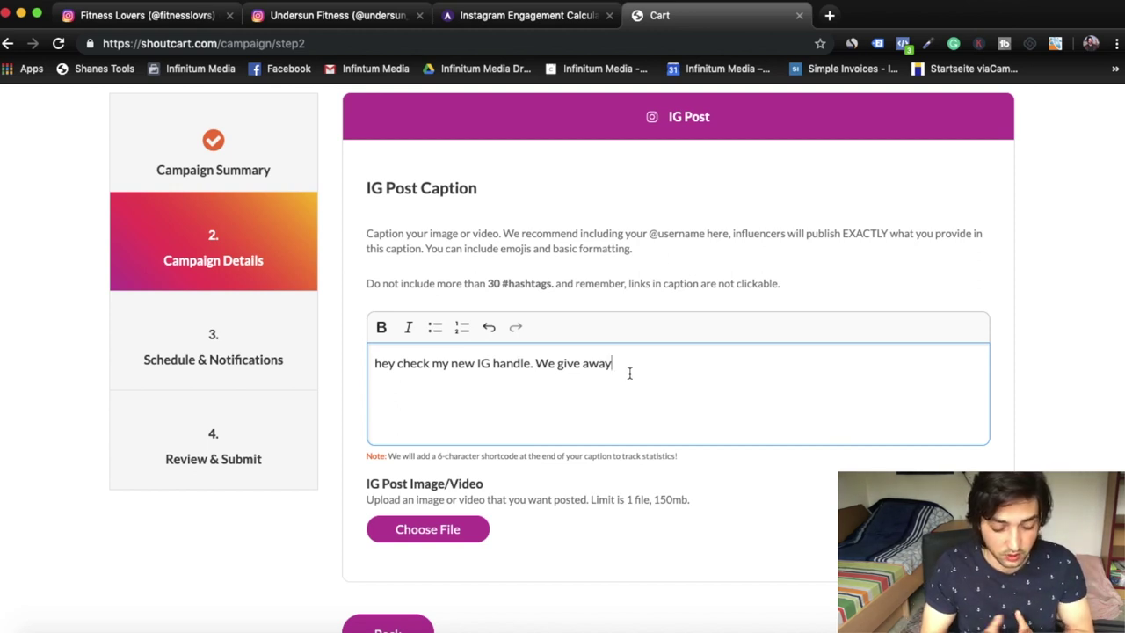
{"action": "type", "text": "10 bands "}
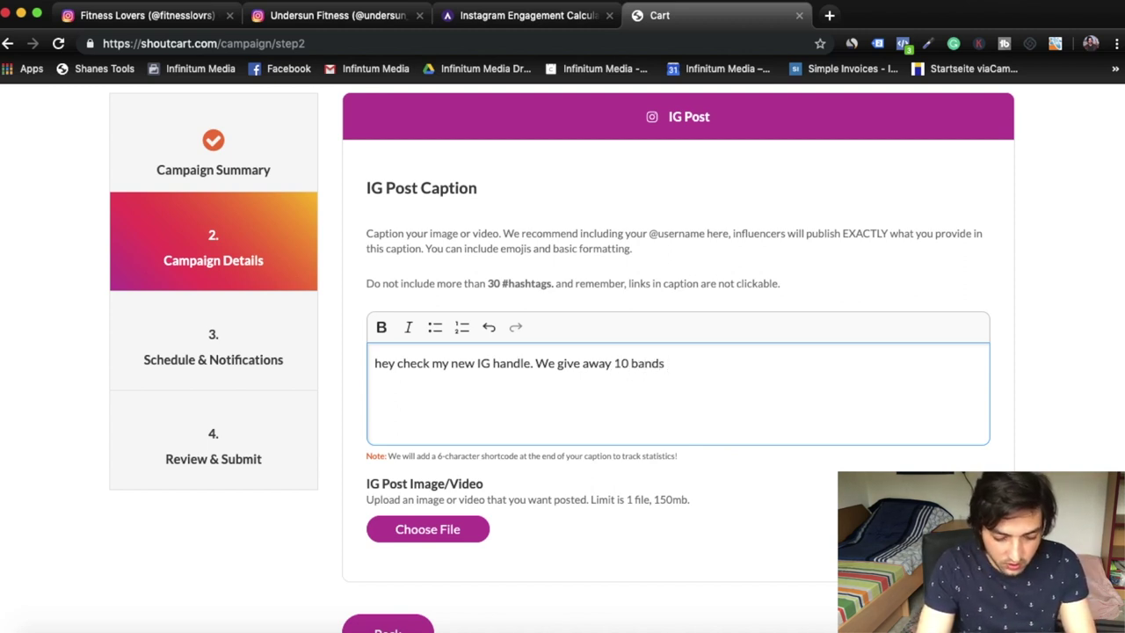
{"action": "type", "text": "to e"}
{"action": "type", "text": "nyone who fo"}
{"action": "type", "text": "llows my"}
{"action": "key", "text": "BackSpace"}
{"action": "key", "text": "BackSpace"}
{"action": "type", "text": "our account"}
{"action": "scroll", "coordinate": [541, 500], "scroll_direction": "down", "scroll_amount": 1}
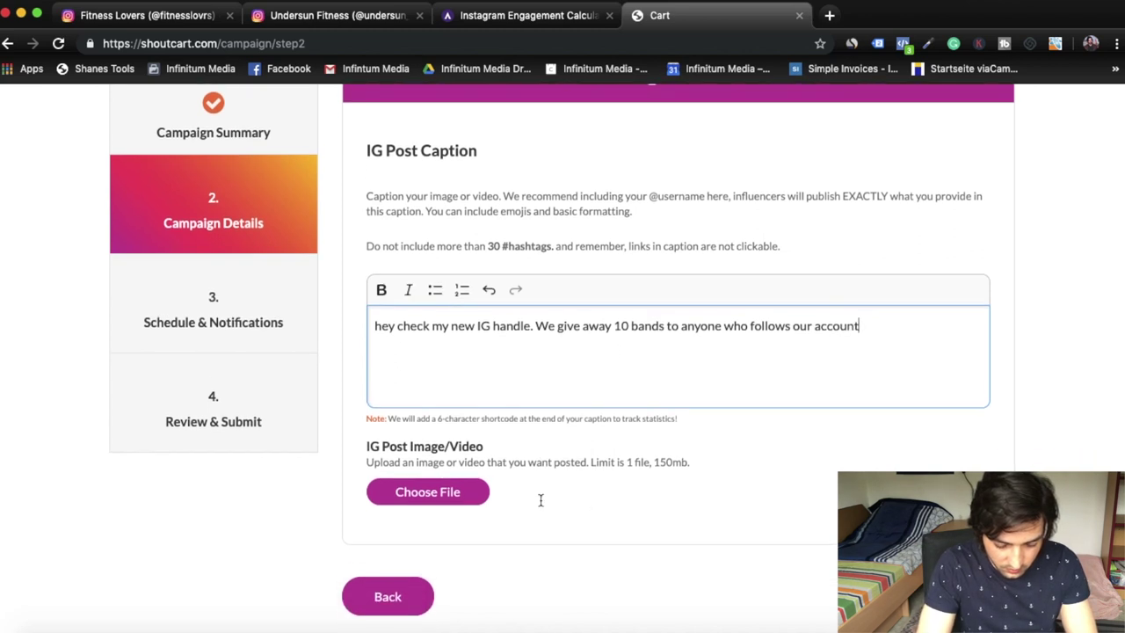
{"action": "scroll", "coordinate": [527, 498], "scroll_direction": "down", "scroll_amount": 1}
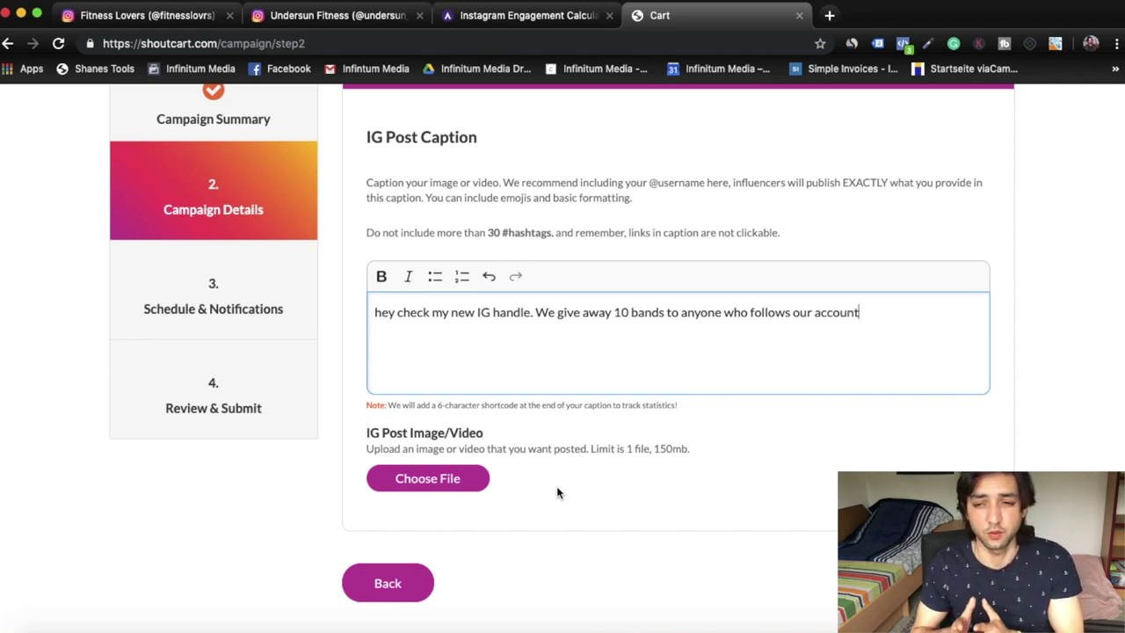
Add a blank line below the IG post caption text and try to continue to the next campaign stage without a file.
{"action": "key", "text": "Return"}
{"action": "key", "text": "Return"}
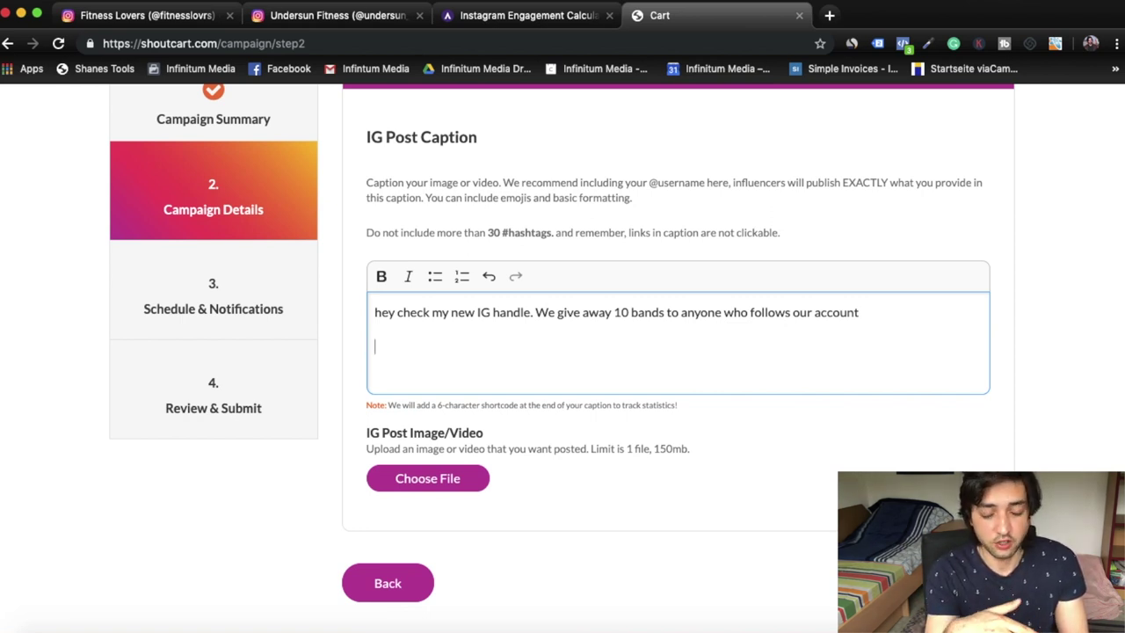
{"action": "scroll", "coordinate": [703, 447], "scroll_direction": "down", "scroll_amount": 2}
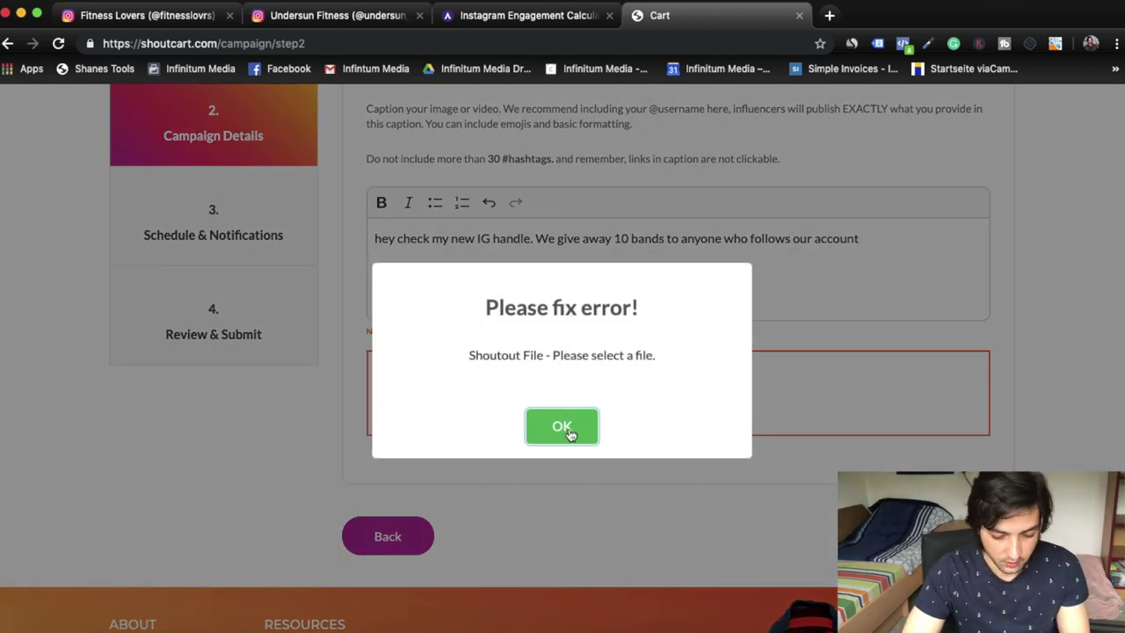
{"action": "left_click", "coordinate": [568, 427]}
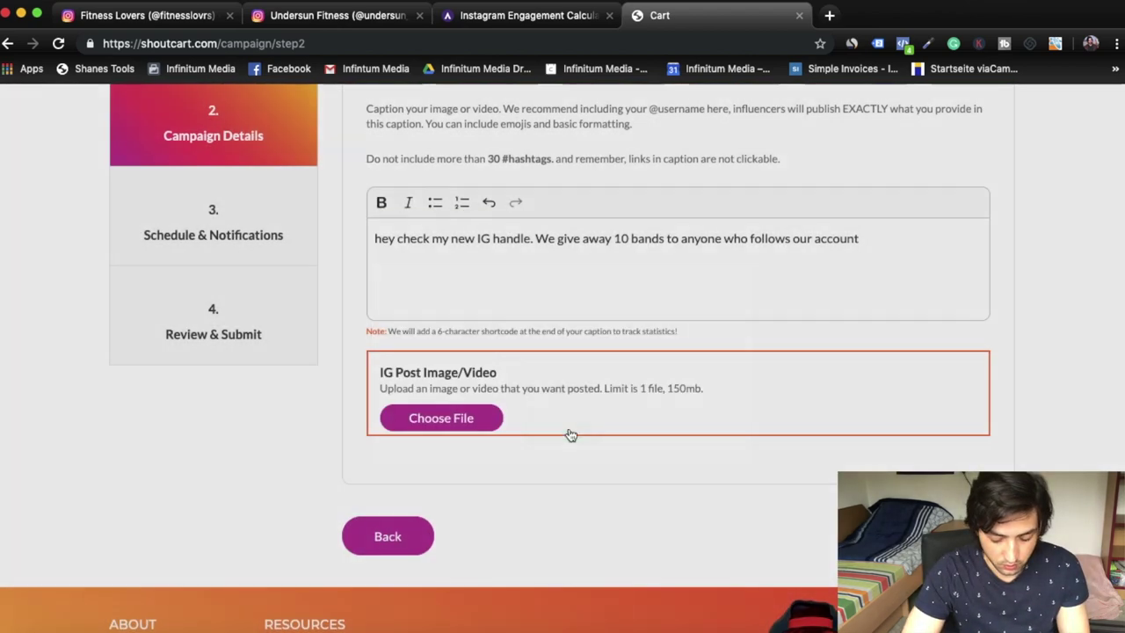
Look over the campaign details, the accounts page and the account balance page.
{"action": "scroll", "coordinate": [539, 360], "scroll_direction": "up", "scroll_amount": 4}
{"action": "scroll", "coordinate": [293, 365], "scroll_direction": "down", "scroll_amount": 2}
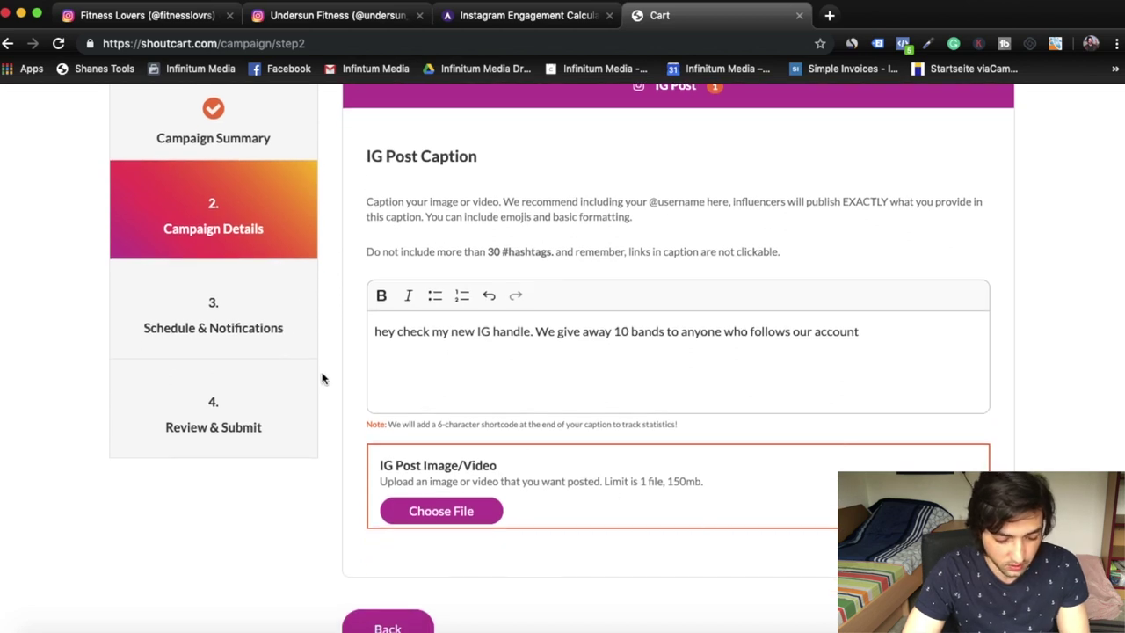
{"action": "scroll", "coordinate": [573, 326], "scroll_direction": "down", "scroll_amount": 1}
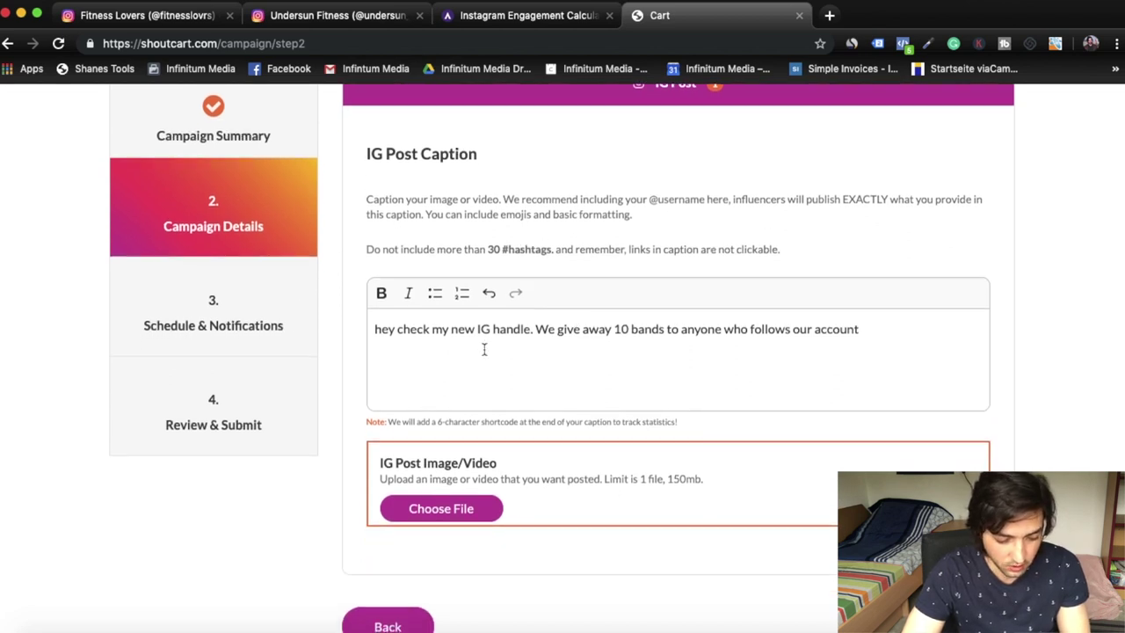
{"action": "scroll", "coordinate": [422, 355], "scroll_direction": "down", "scroll_amount": 3}
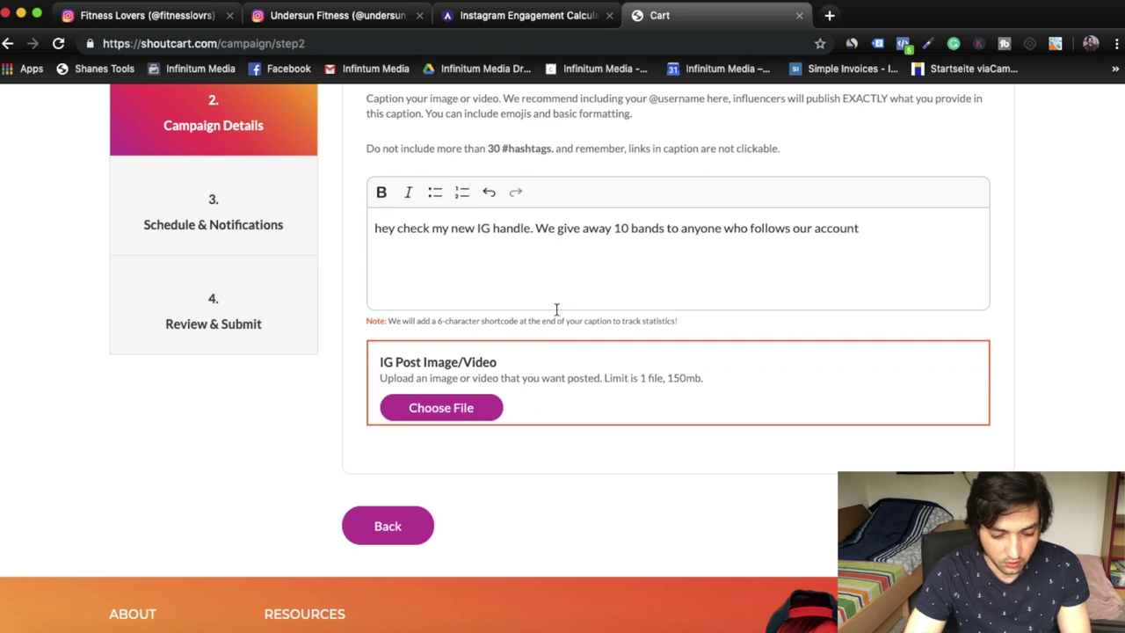
{"action": "scroll", "coordinate": [556, 312], "scroll_direction": "up", "scroll_amount": 7}
{"action": "scroll", "coordinate": [571, 294], "scroll_direction": "down", "scroll_amount": 1}
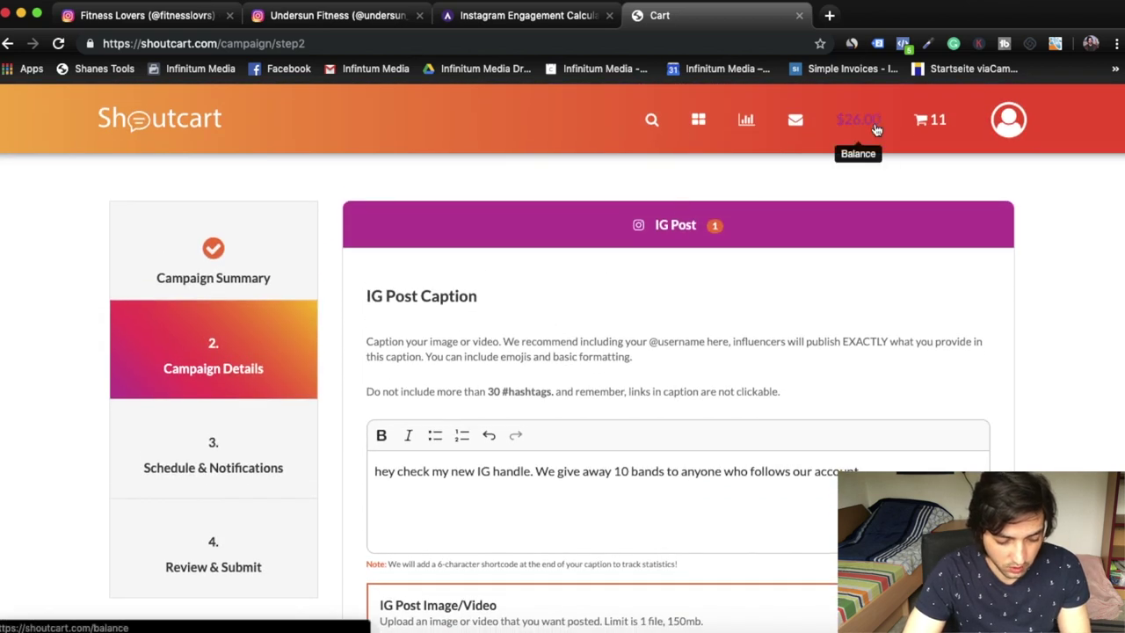
{"action": "left_click", "coordinate": [1006, 118]}
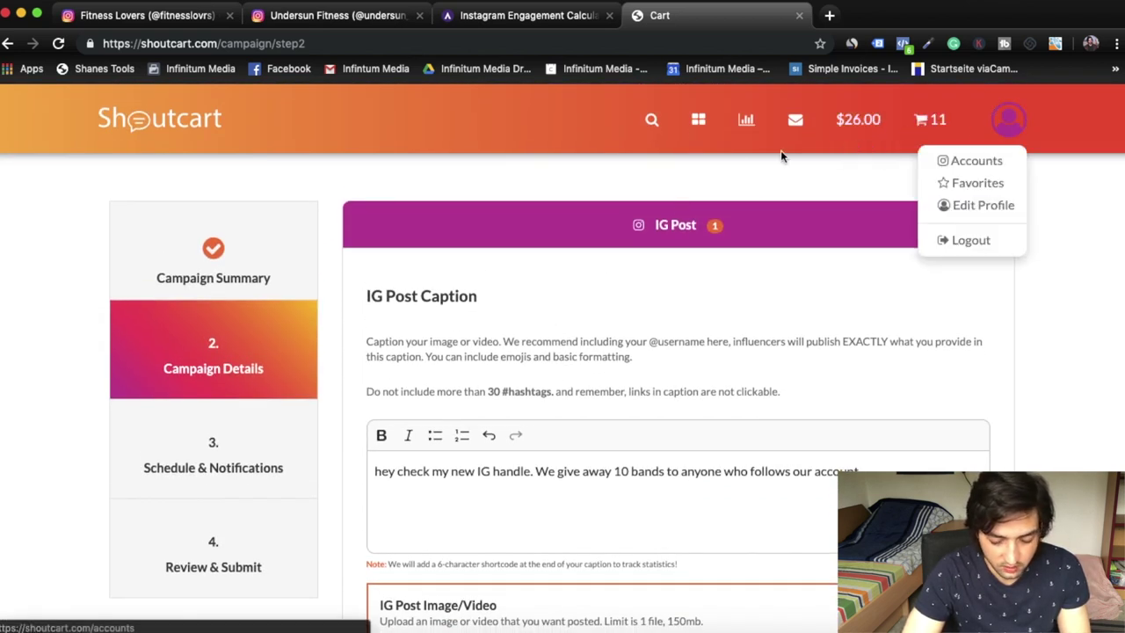
{"action": "left_click", "coordinate": [980, 160]}
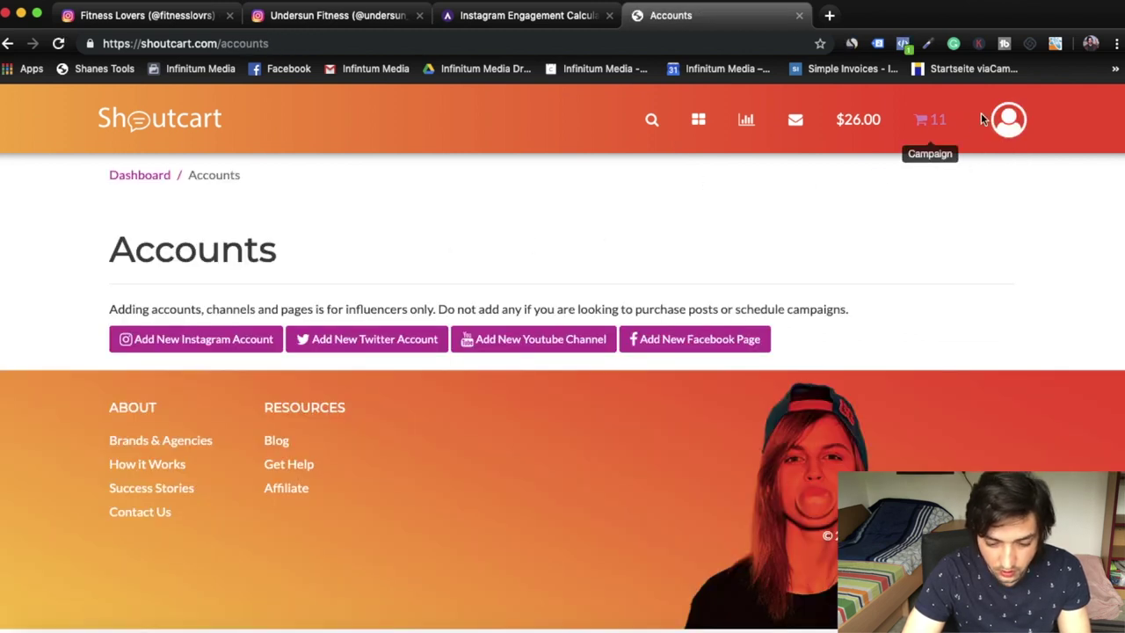
{"action": "left_click", "coordinate": [892, 136]}
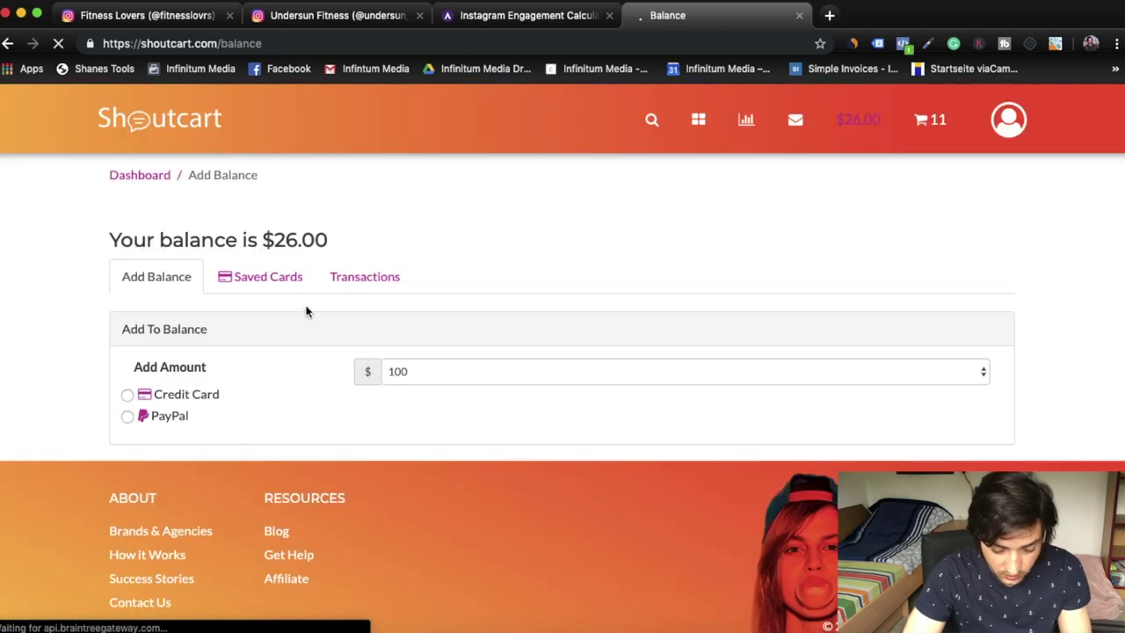
Go to the dashboard, list all scheduled campaigns and open the placed order due Feb 13, 2018.
{"action": "left_click", "coordinate": [755, 127]}
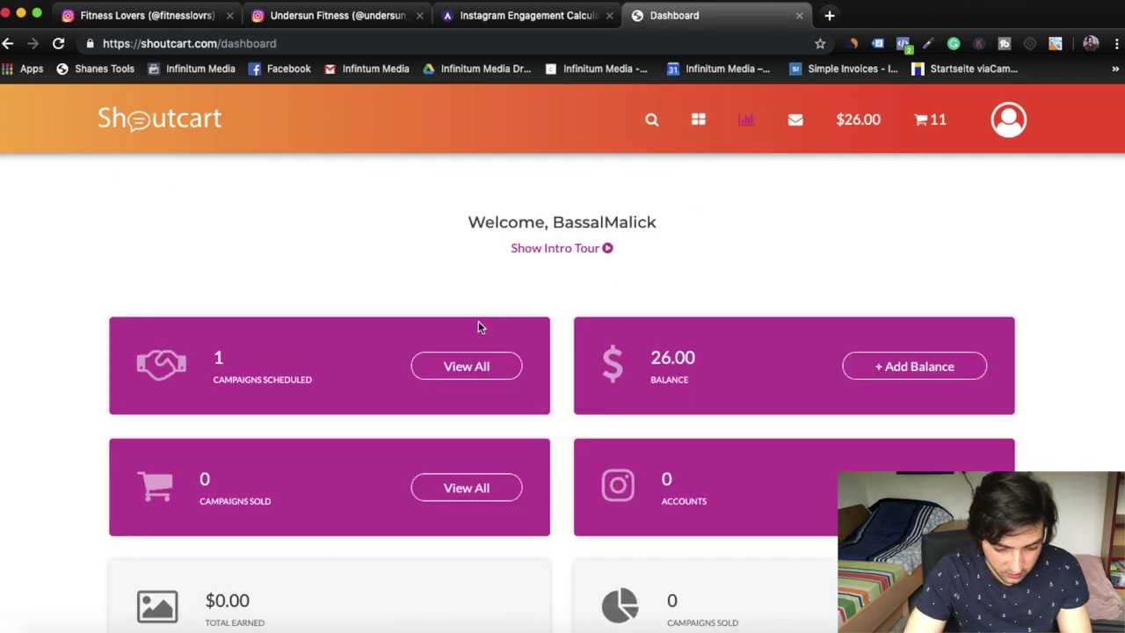
{"action": "scroll", "coordinate": [479, 325], "scroll_direction": "down", "scroll_amount": 3}
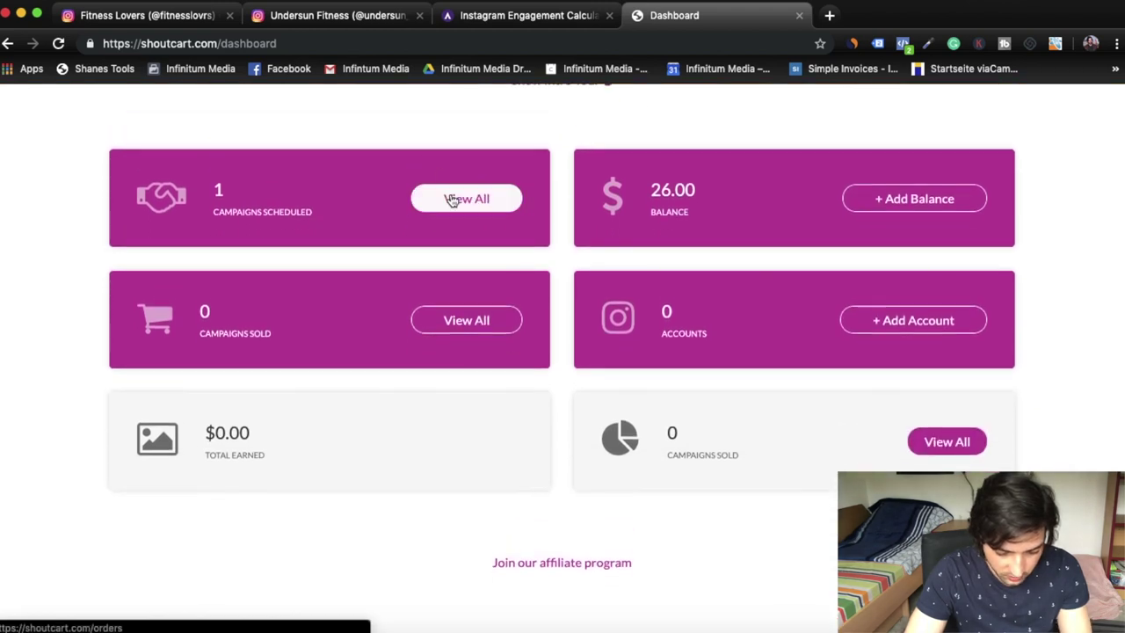
{"action": "left_click", "coordinate": [450, 200]}
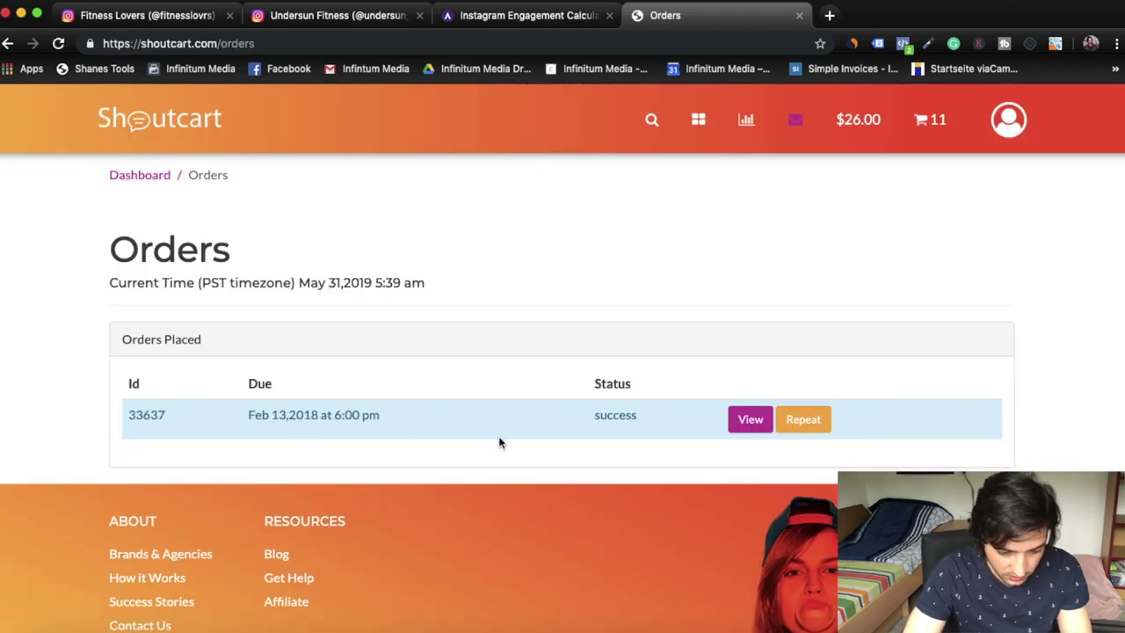
{"action": "left_click", "coordinate": [750, 419]}
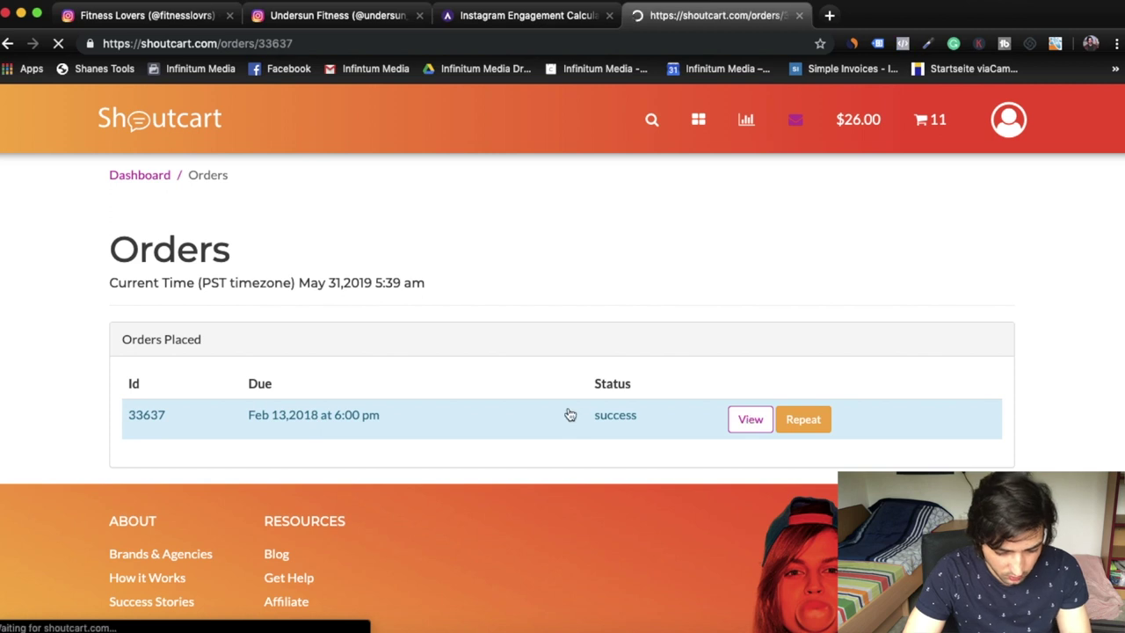
Examine the past order's influencer, price, status, caption, hashtags, bio link and attachment, and open its campaign statistics.
{"action": "scroll", "coordinate": [463, 437], "scroll_direction": "down", "scroll_amount": 1}
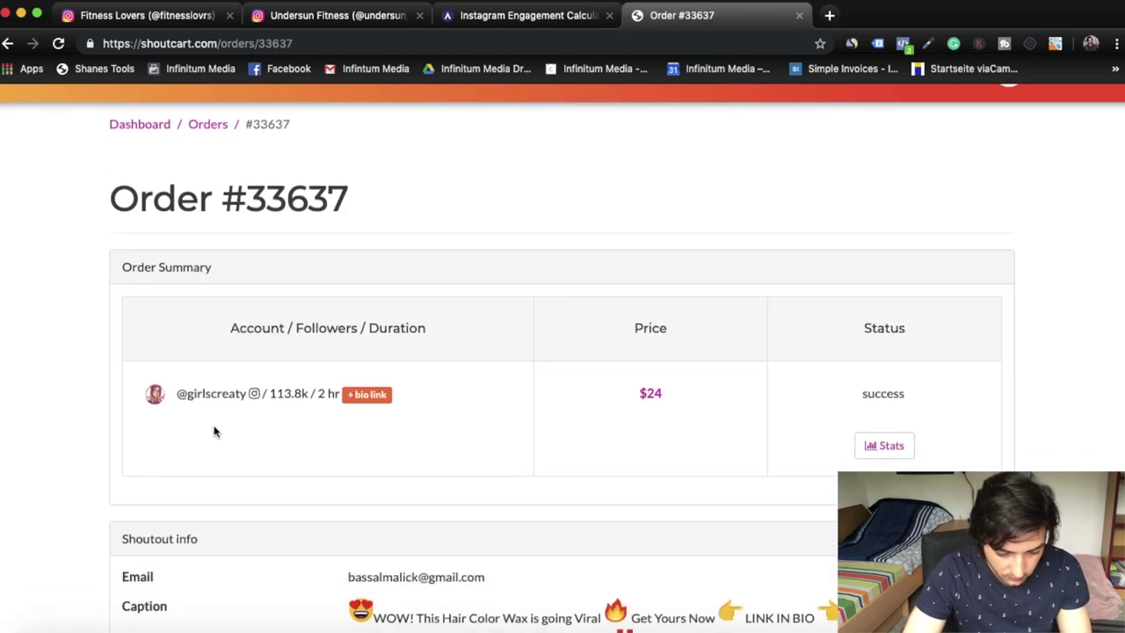
{"action": "scroll", "coordinate": [454, 410], "scroll_direction": "down", "scroll_amount": 1}
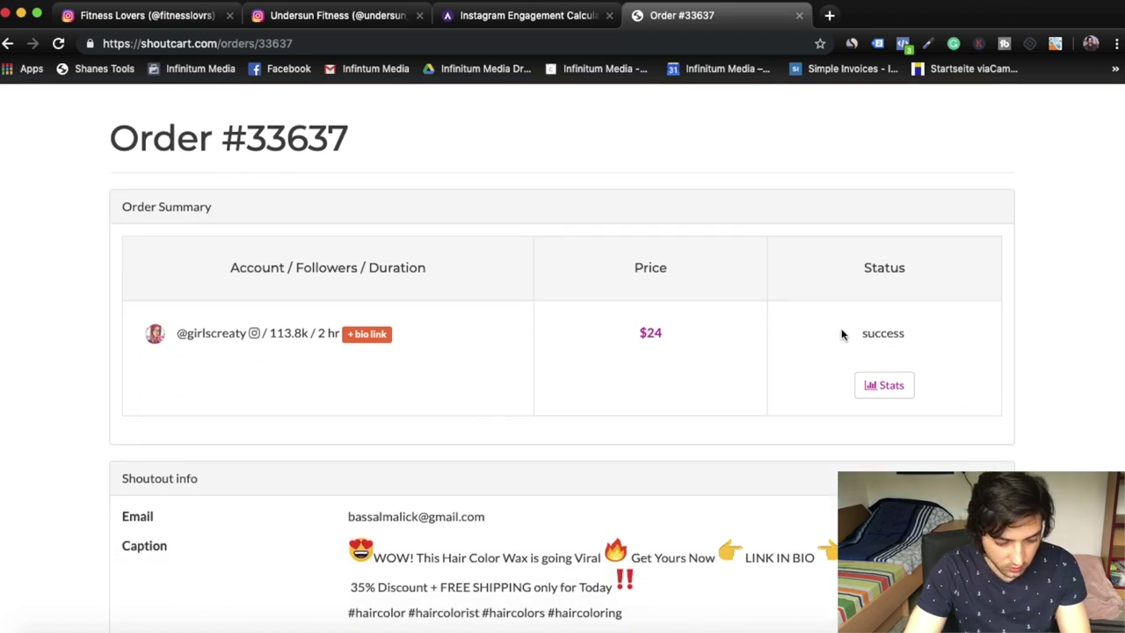
{"action": "scroll", "coordinate": [674, 377], "scroll_direction": "down", "scroll_amount": 2}
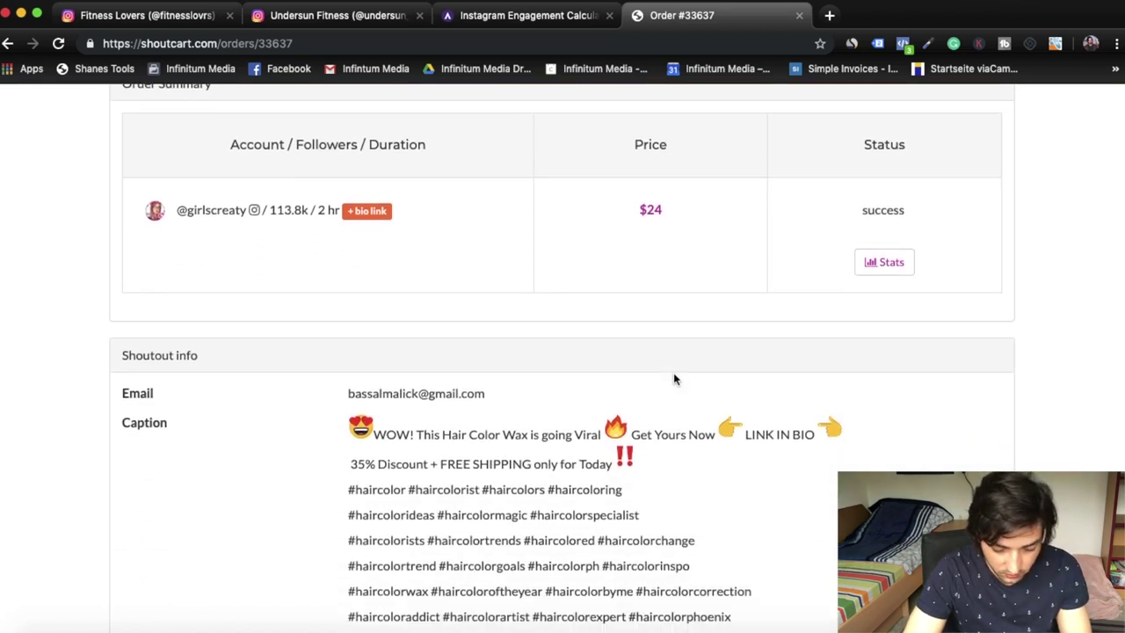
{"action": "scroll", "coordinate": [492, 369], "scroll_direction": "down", "scroll_amount": 4}
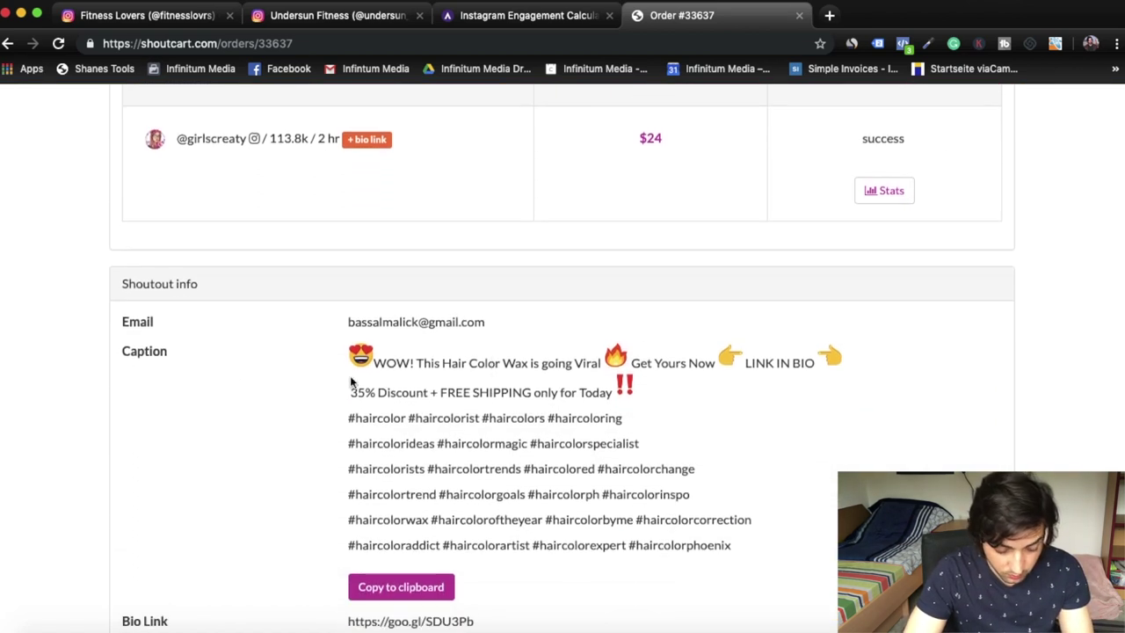
{"action": "scroll", "coordinate": [281, 281], "scroll_direction": "down", "scroll_amount": 2}
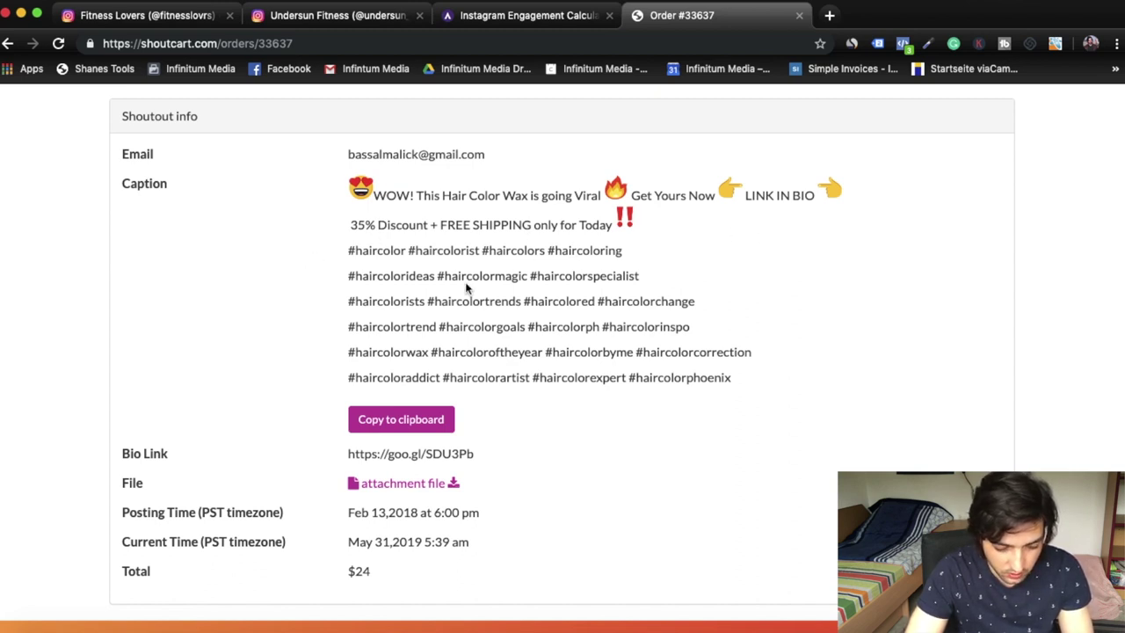
{"action": "scroll", "coordinate": [425, 406], "scroll_direction": "down", "scroll_amount": 1}
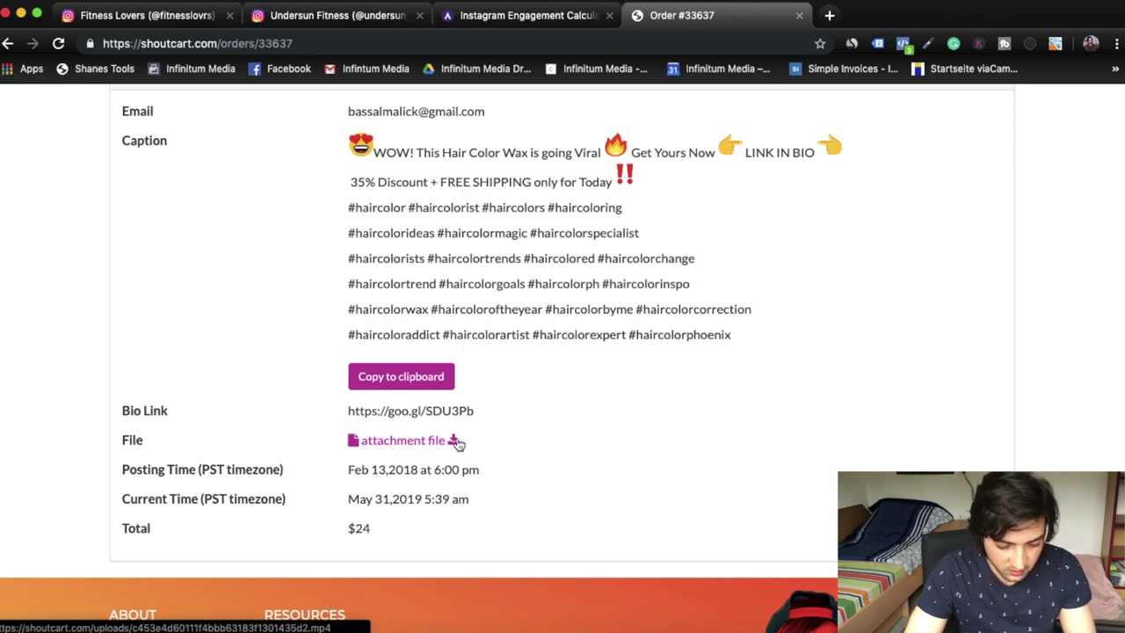
{"action": "scroll", "coordinate": [460, 445], "scroll_direction": "down", "scroll_amount": 3}
{"action": "scroll", "coordinate": [479, 444], "scroll_direction": "up", "scroll_amount": 8}
{"action": "scroll", "coordinate": [457, 444], "scroll_direction": "up", "scroll_amount": 5}
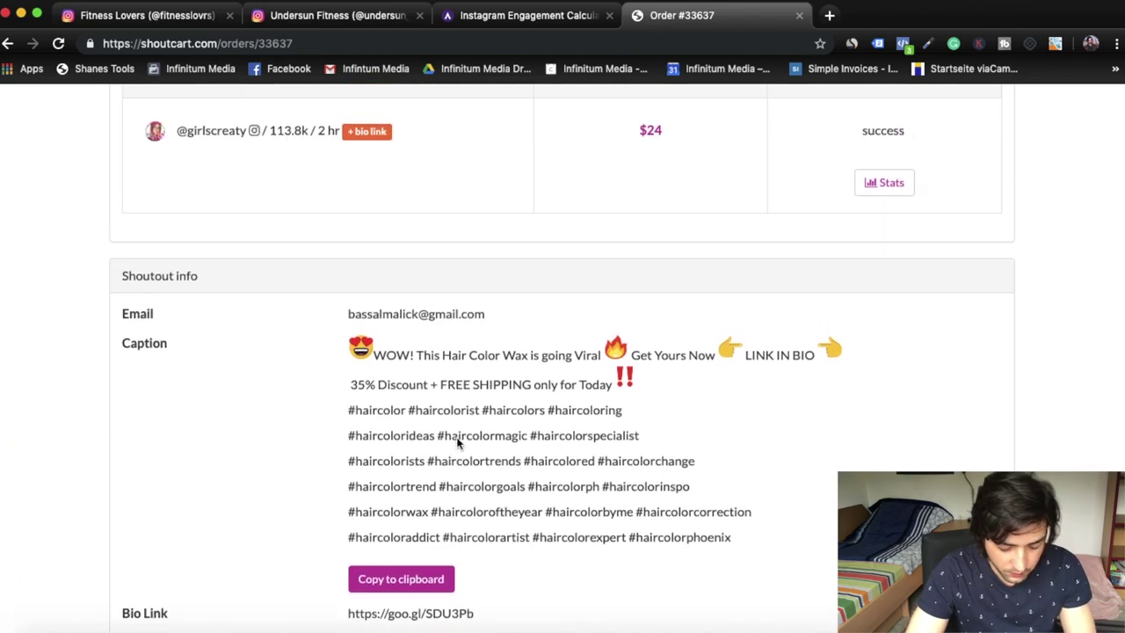
{"action": "scroll", "coordinate": [583, 377], "scroll_direction": "down", "scroll_amount": 2}
{"action": "scroll", "coordinate": [583, 377], "scroll_direction": "up", "scroll_amount": 2}
{"action": "scroll", "coordinate": [583, 377], "scroll_direction": "up", "scroll_amount": 1}
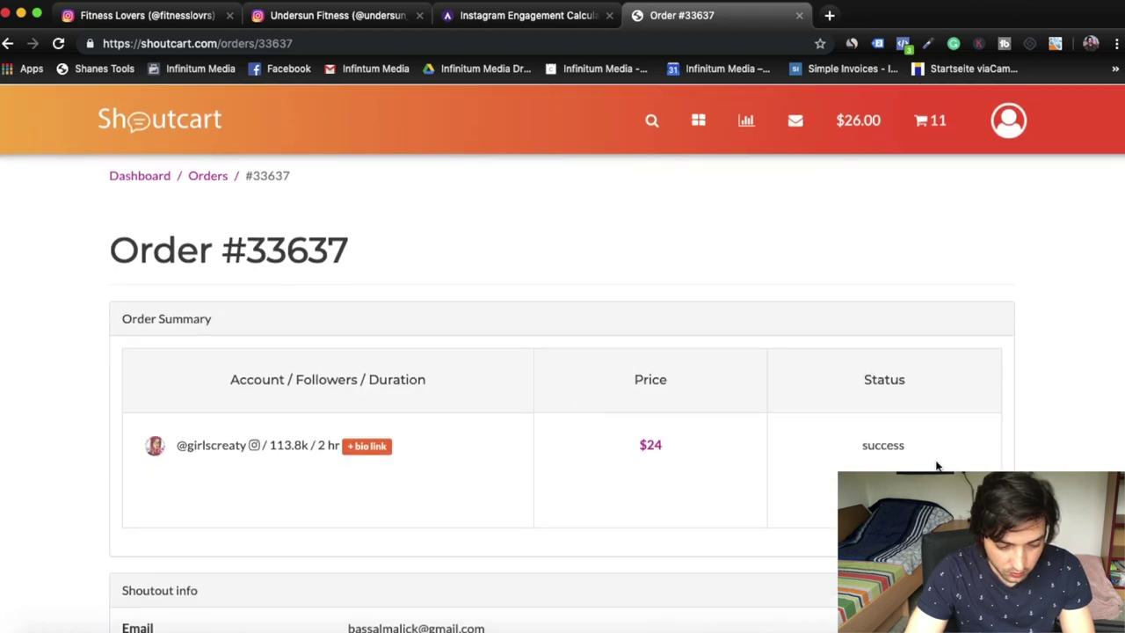
{"action": "left_click", "coordinate": [573, 485]}
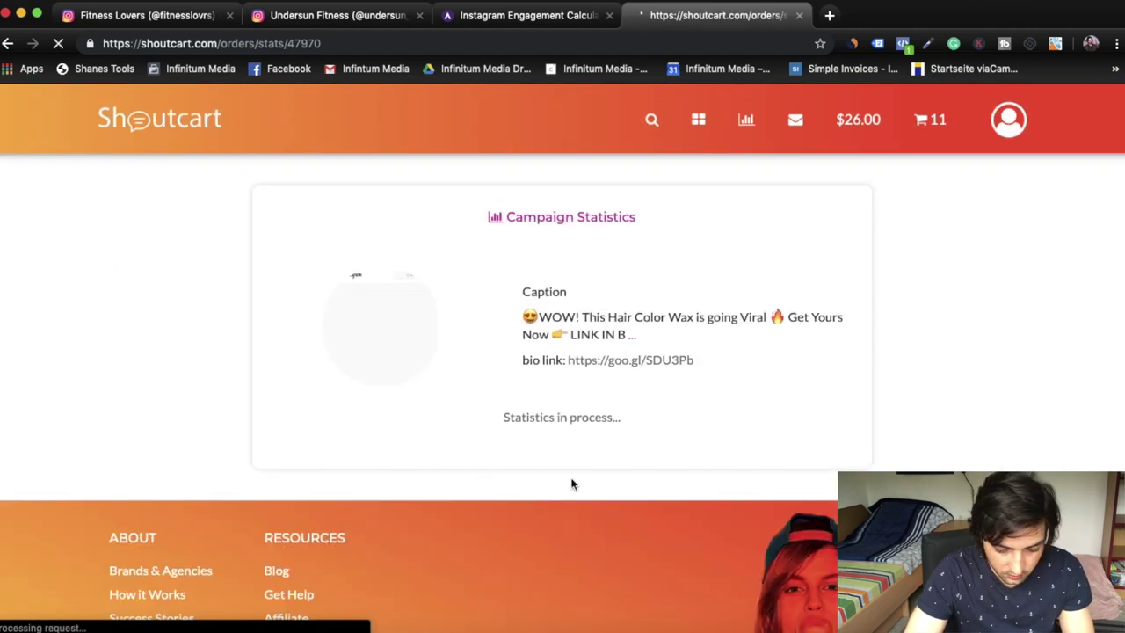